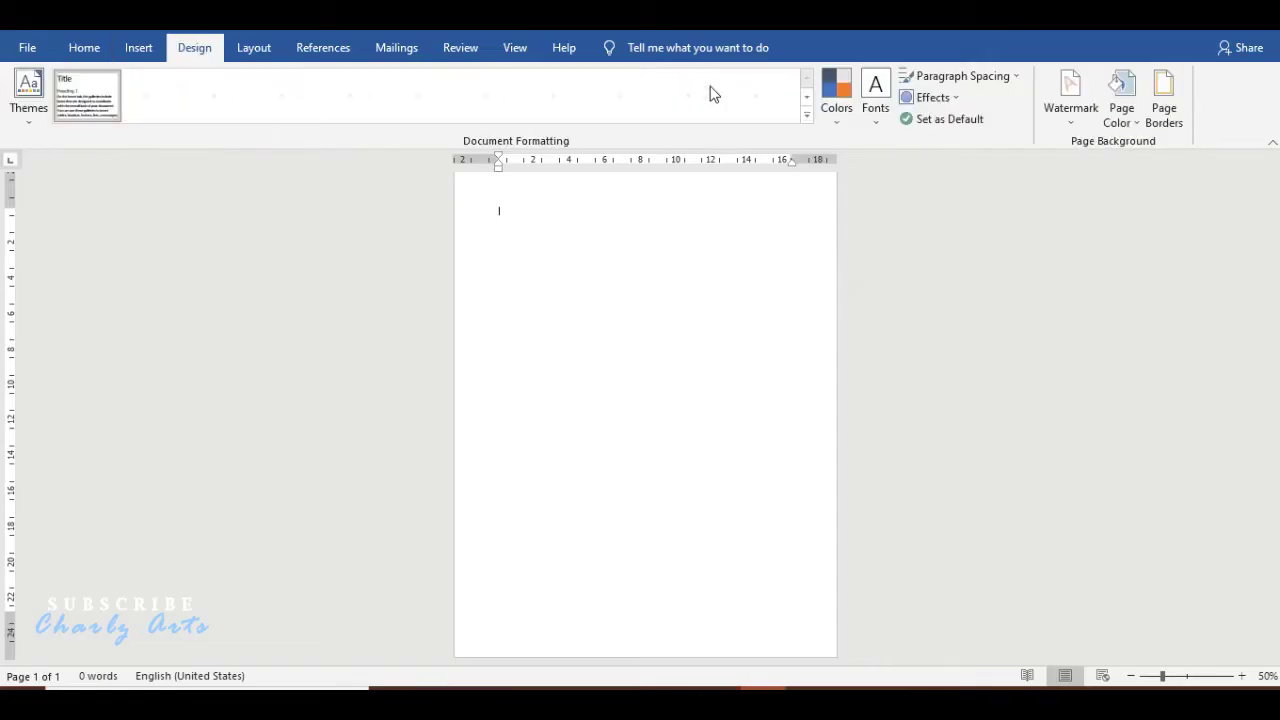
- Set a custom dark red page colour (RGB 180, 0, 0) and add a second page
click(1130, 123)
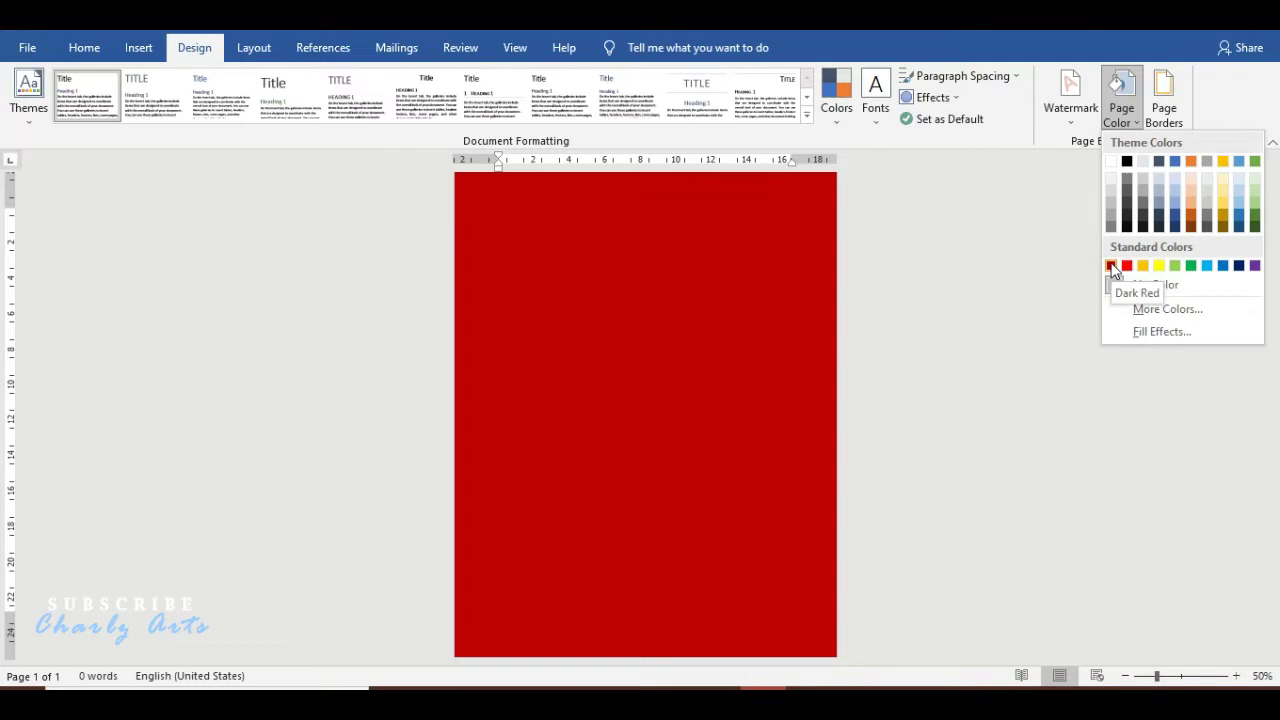
click(1165, 308)
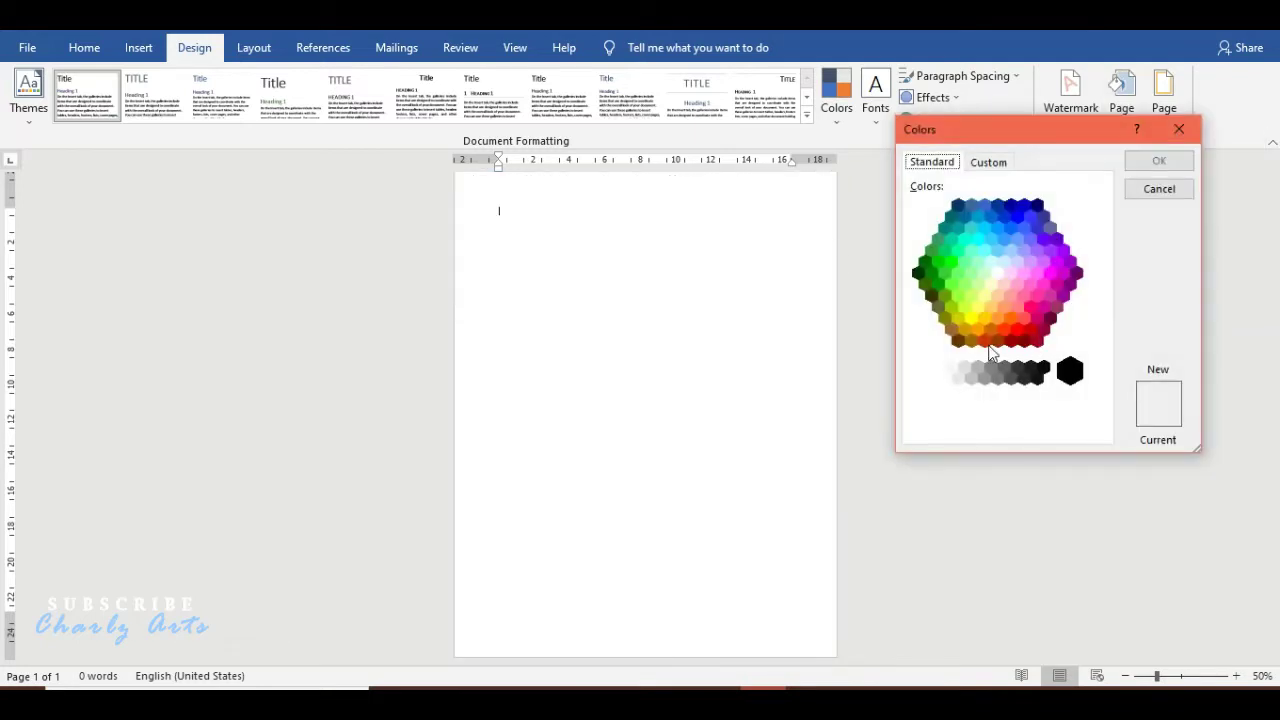
click(1030, 332)
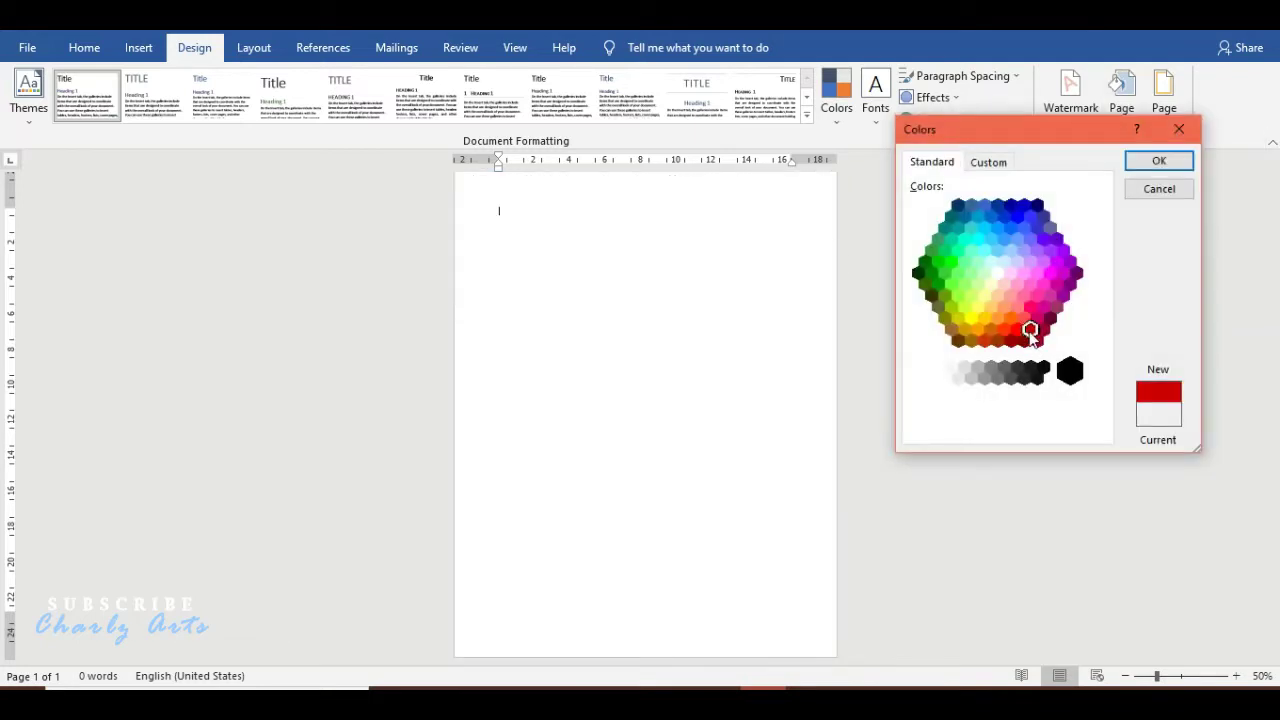
click(983, 162)
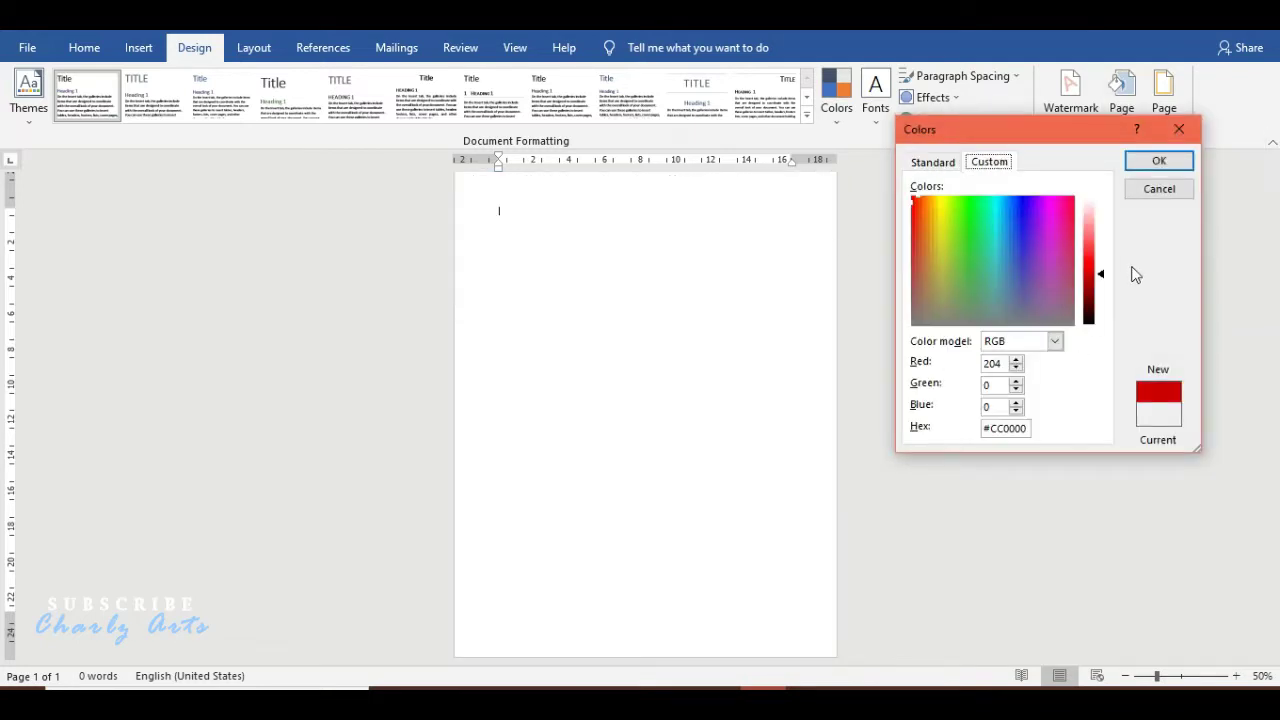
click(1159, 162)
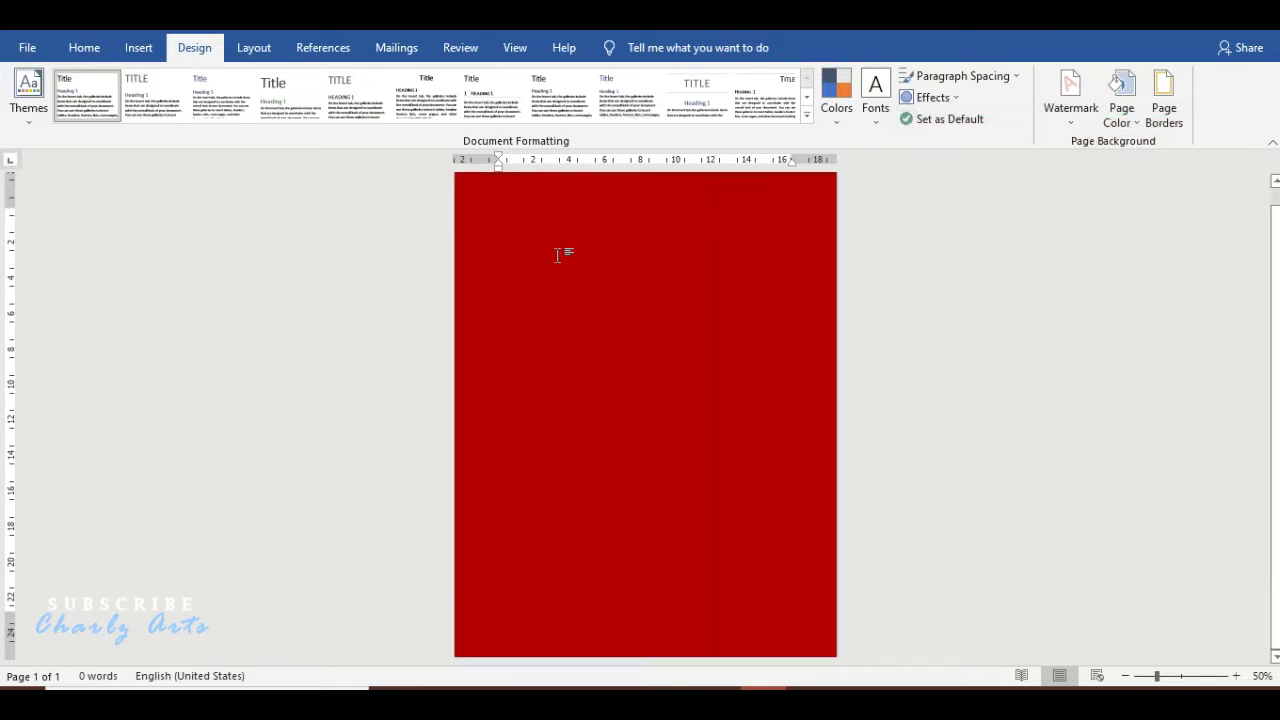
key(ctrl+Return)
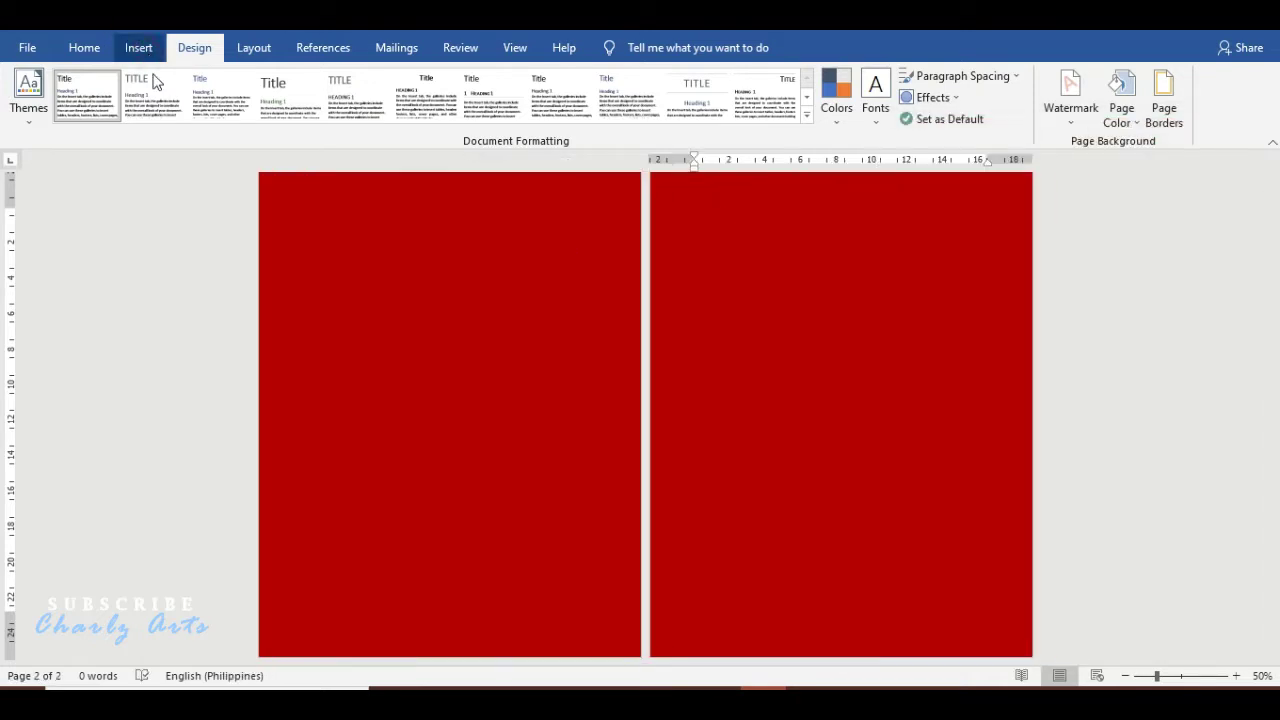
- Insert the Christmas pictures from the computer, set the tree to In Front of Text, and move it onto page 2
click(138, 47)
click(192, 105)
click(198, 165)
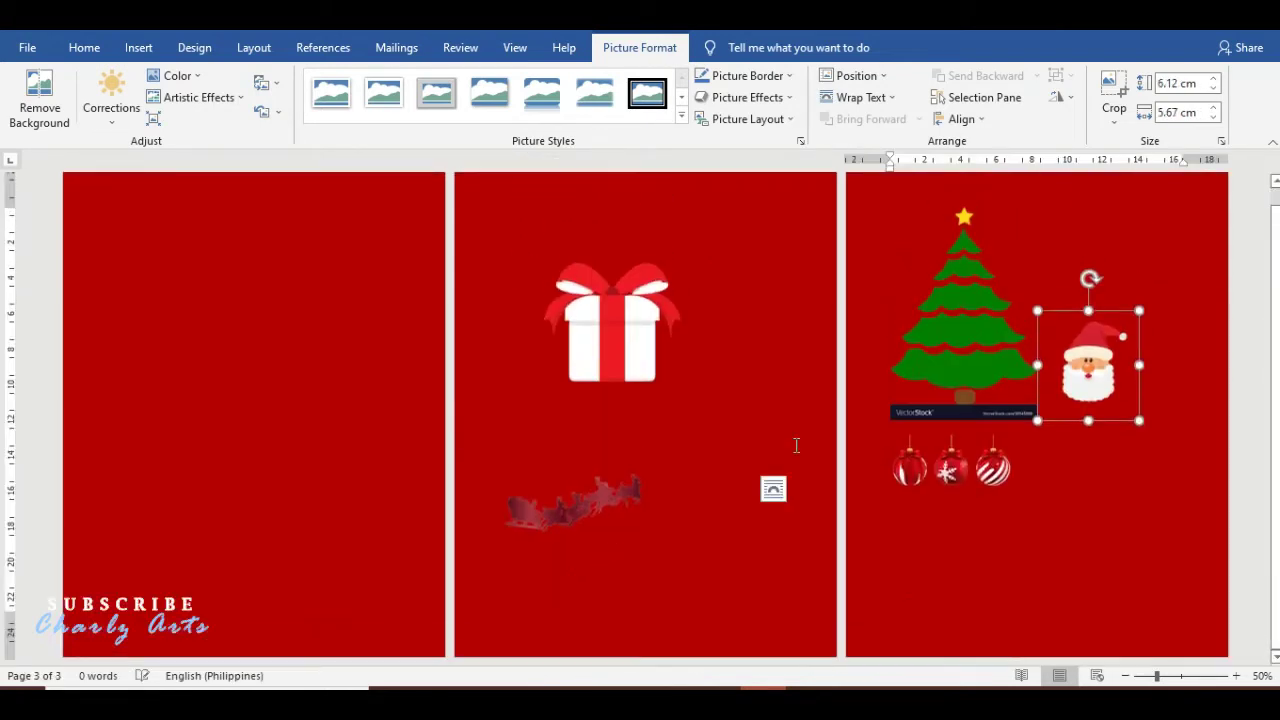
click(973, 337)
right_click(1035, 305)
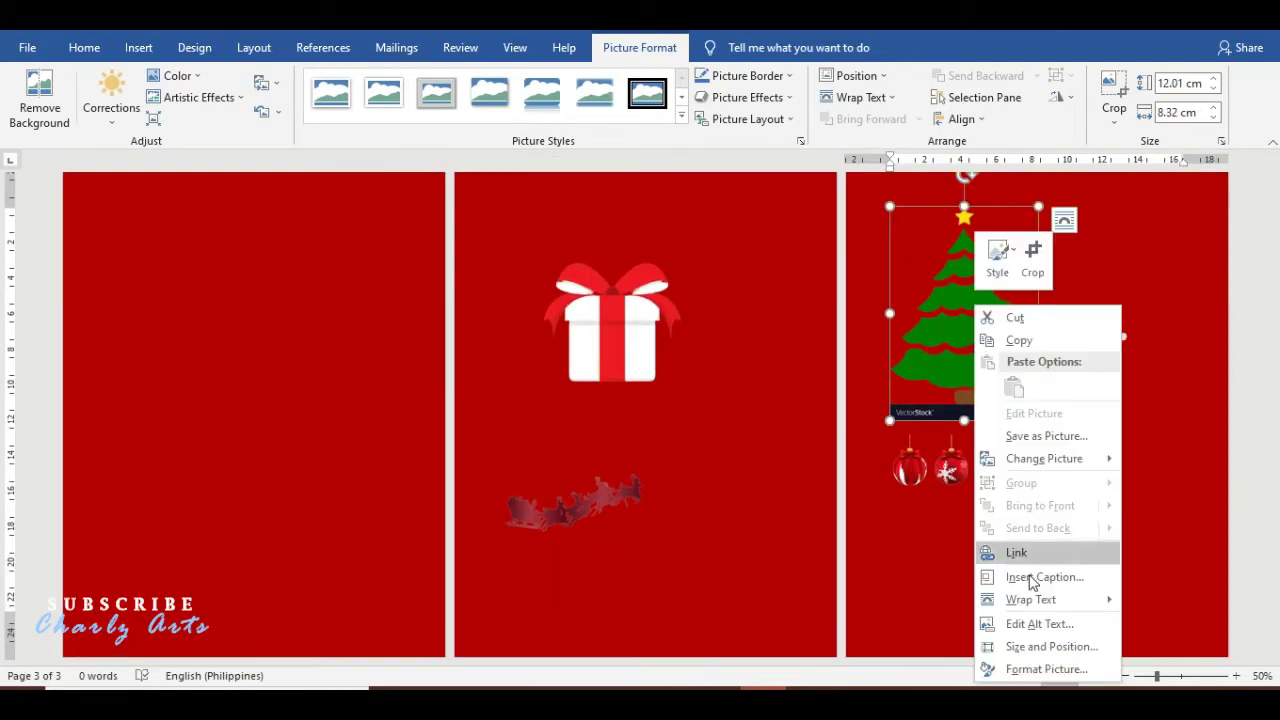
mouse_move(1043, 594)
click(926, 556)
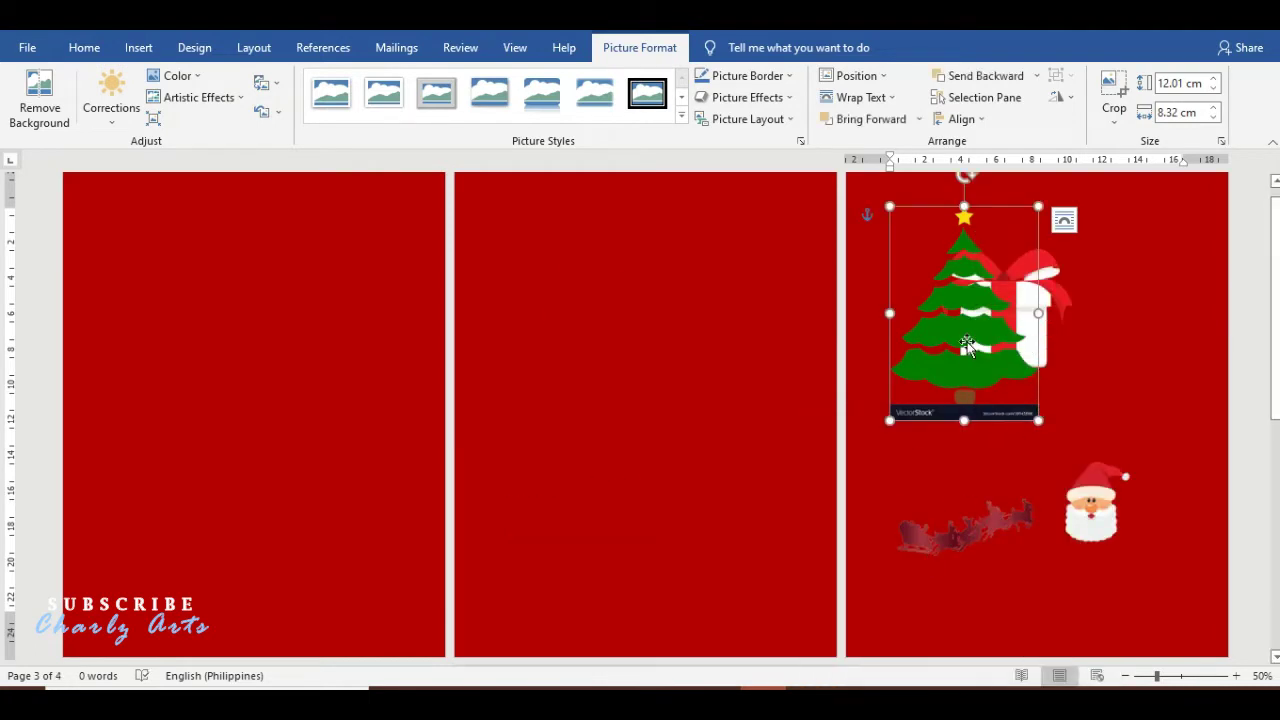
drag(966, 344, 554, 320)
- Set the gift and sleigh to In Front of Text and cluster the gift, tree and sleigh lower on page 2
click(1004, 286)
right_click(1004, 286)
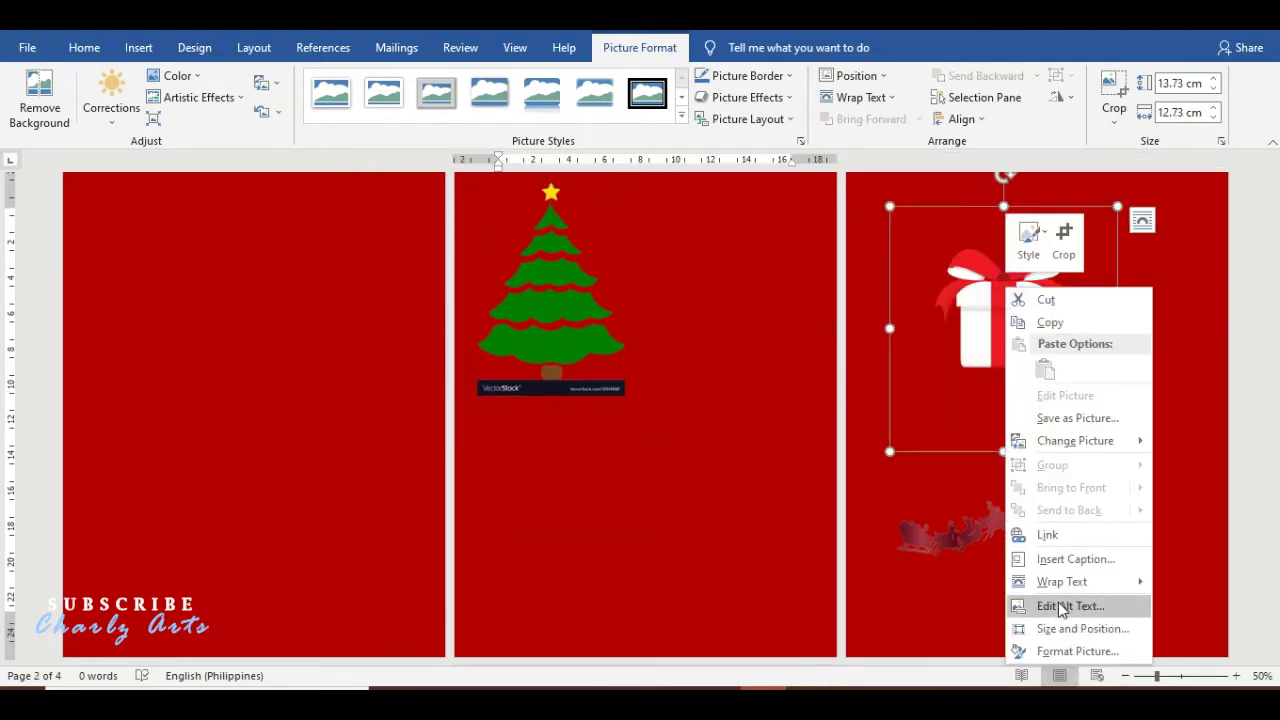
mouse_move(1060, 582)
click(930, 549)
drag(861, 371, 948, 507)
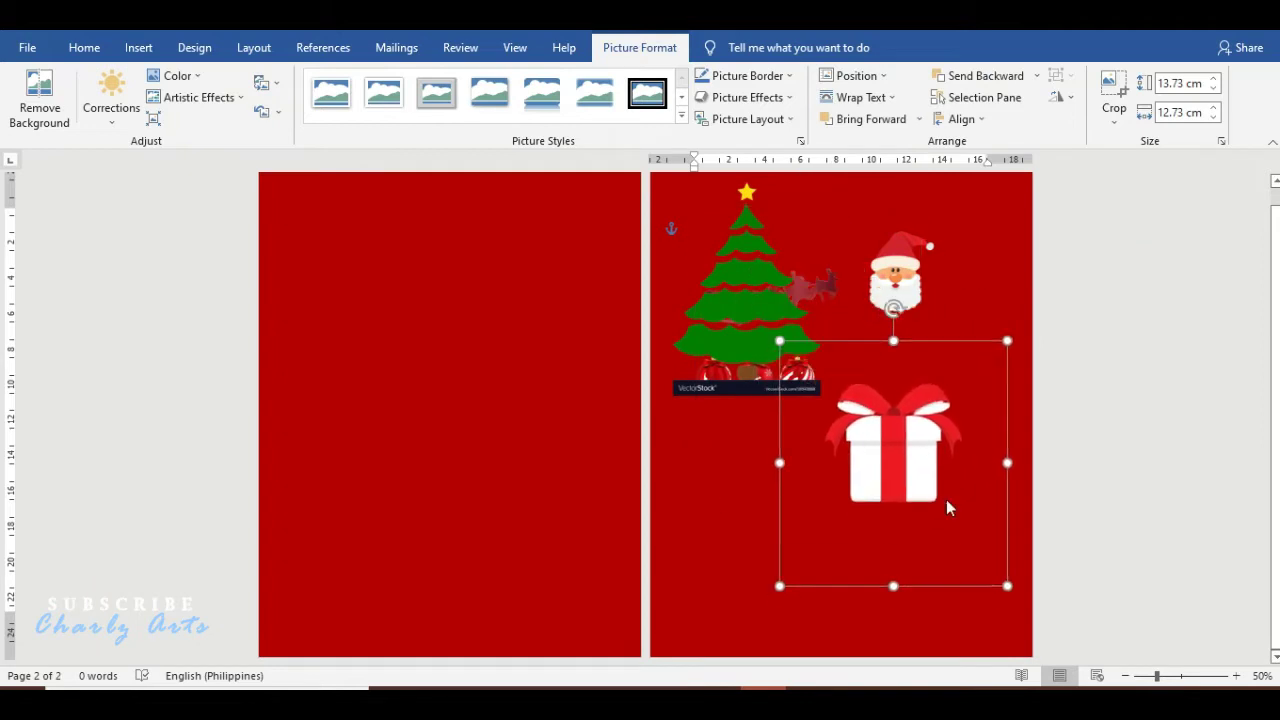
drag(673, 218, 812, 376)
right_click(733, 291)
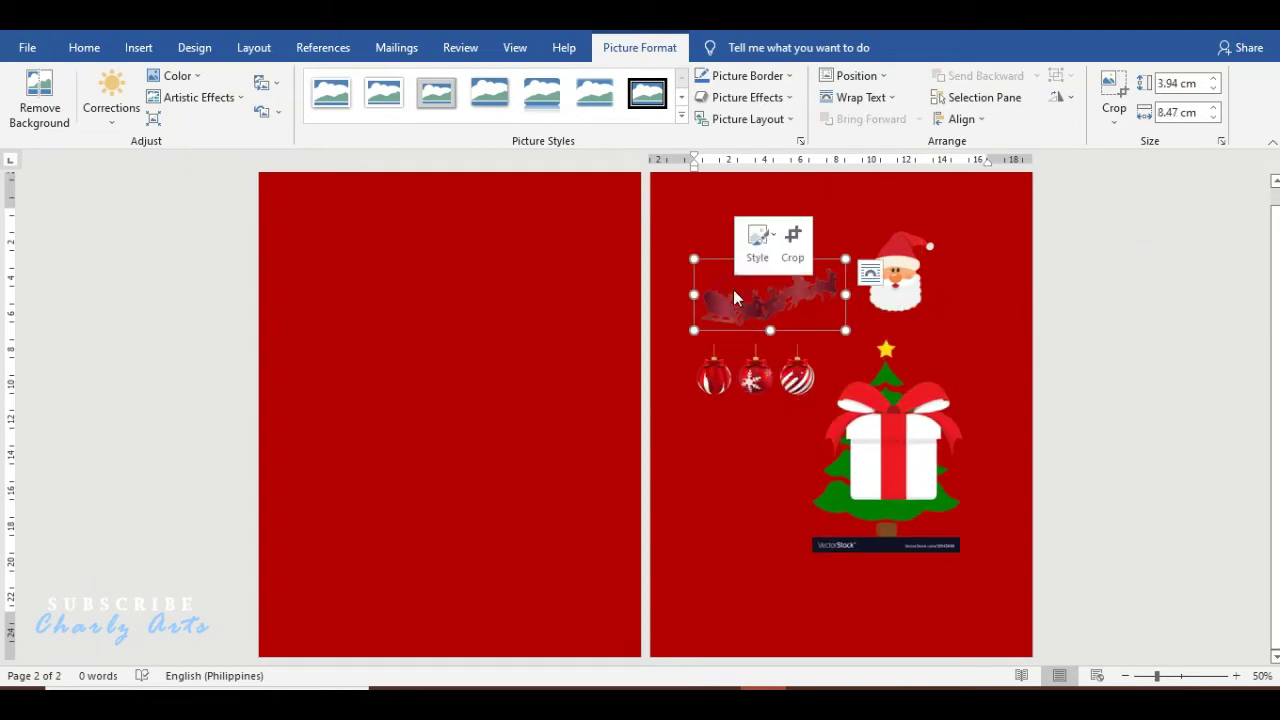
mouse_move(808, 583)
click(971, 551)
drag(800, 300, 840, 412)
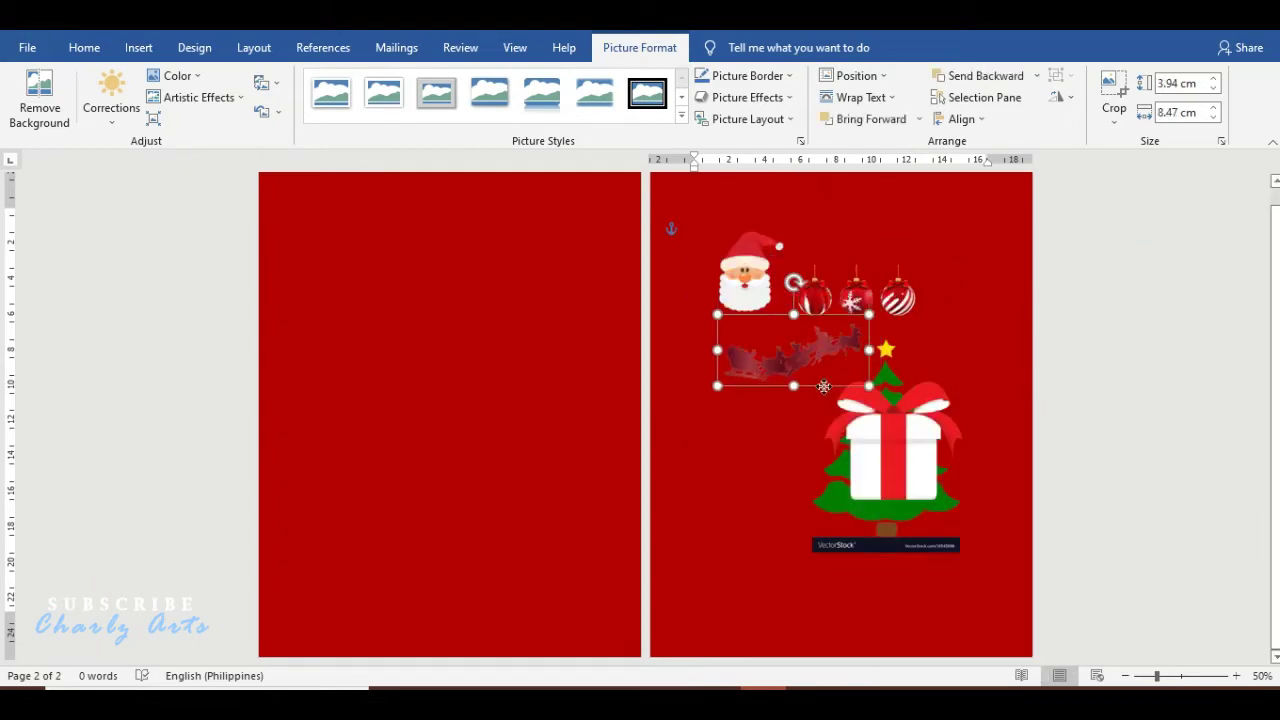
- Set the Santa and ornaments pictures to In Front of Text near the top of page 2
right_click(742, 274)
mouse_move(846, 576)
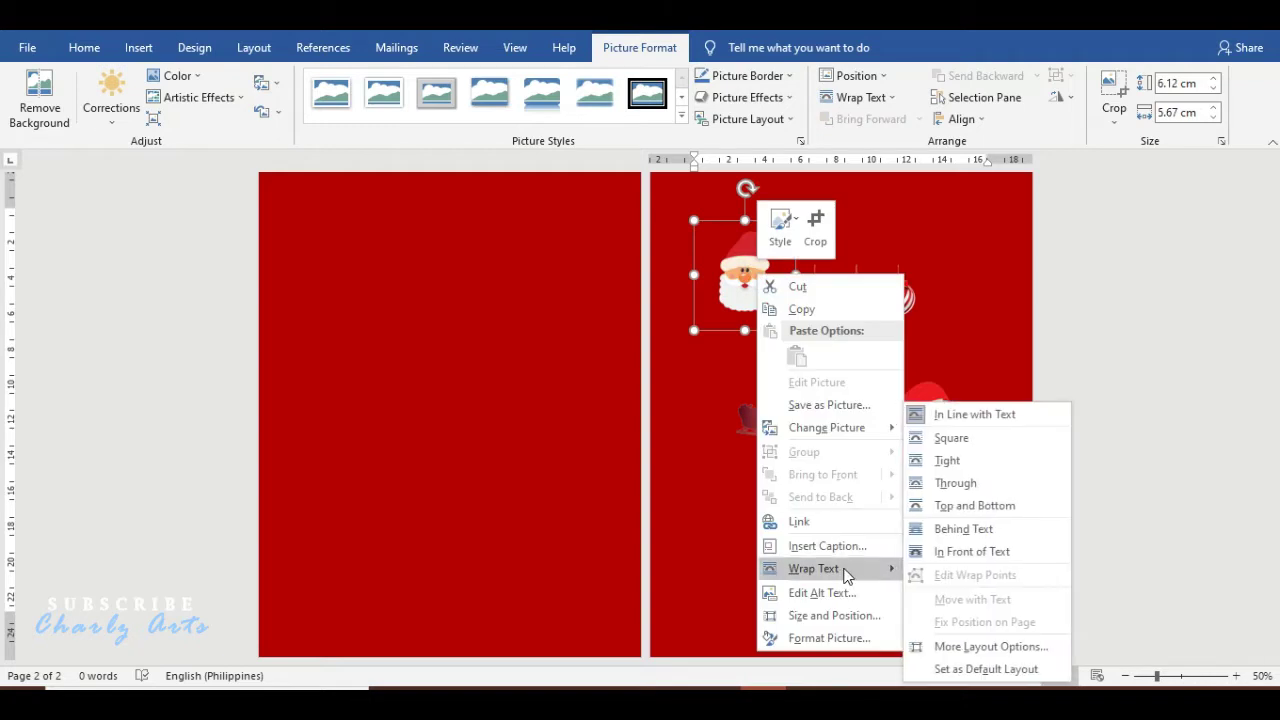
click(971, 551)
right_click(806, 254)
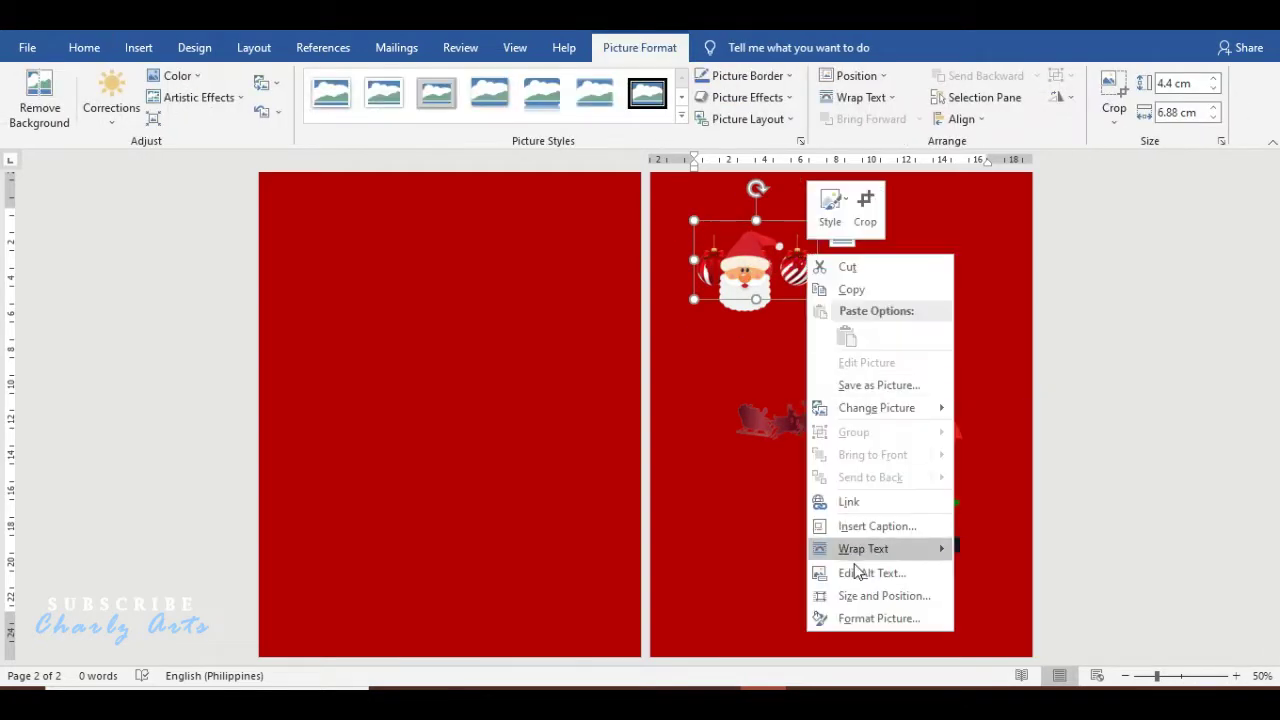
mouse_move(908, 549)
click(975, 549)
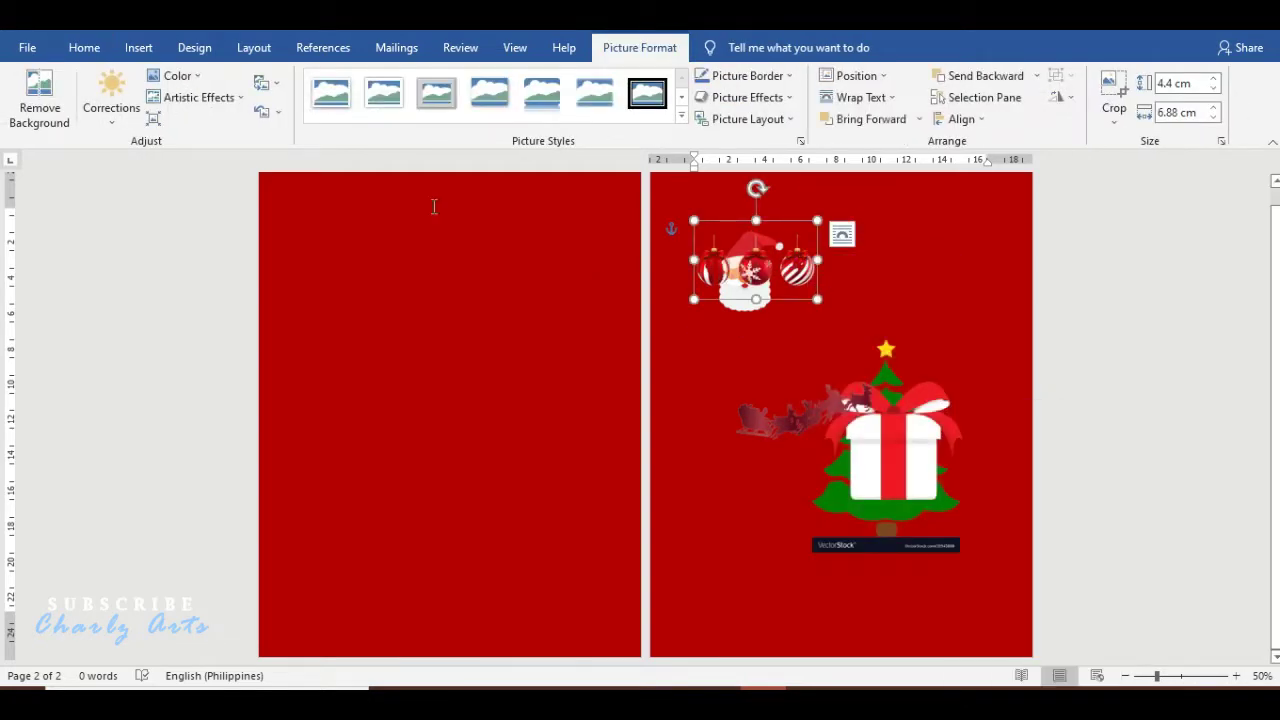
click(409, 186)
click(138, 47)
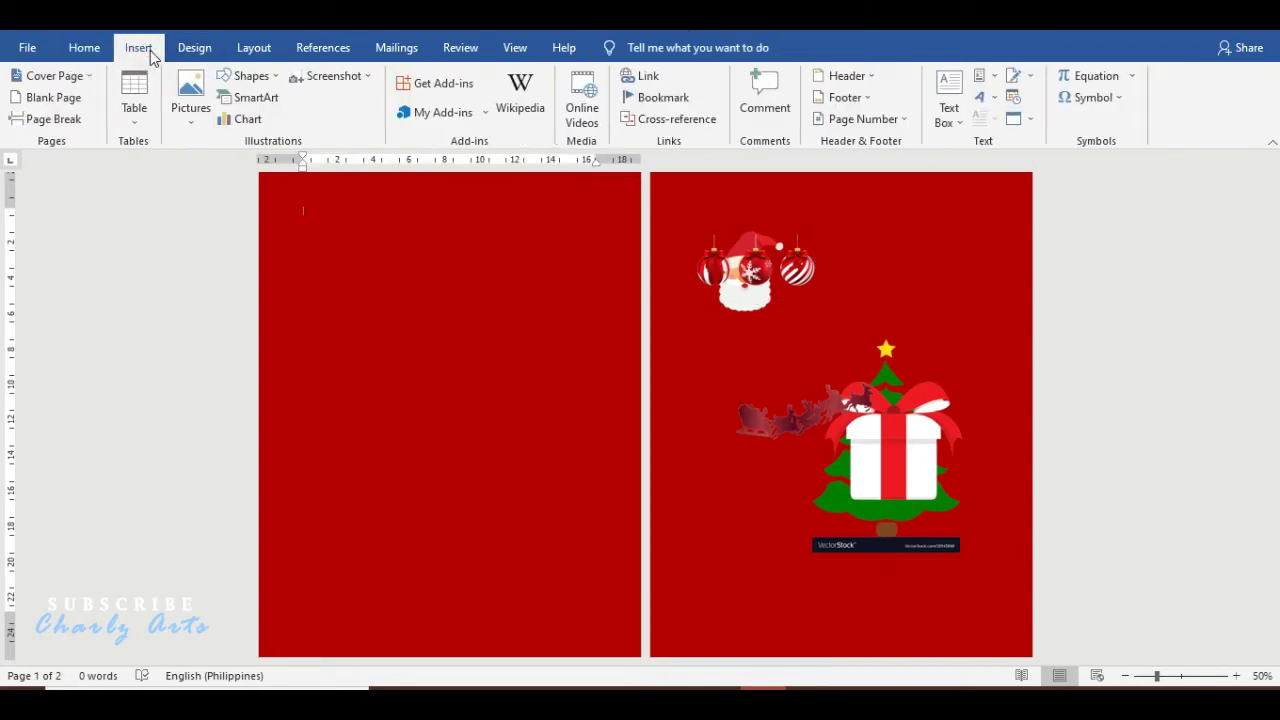
- Draw a large oval circle near the top of the first page
click(250, 77)
click(282, 130)
drag(331, 257, 590, 508)
drag(543, 434, 518, 414)
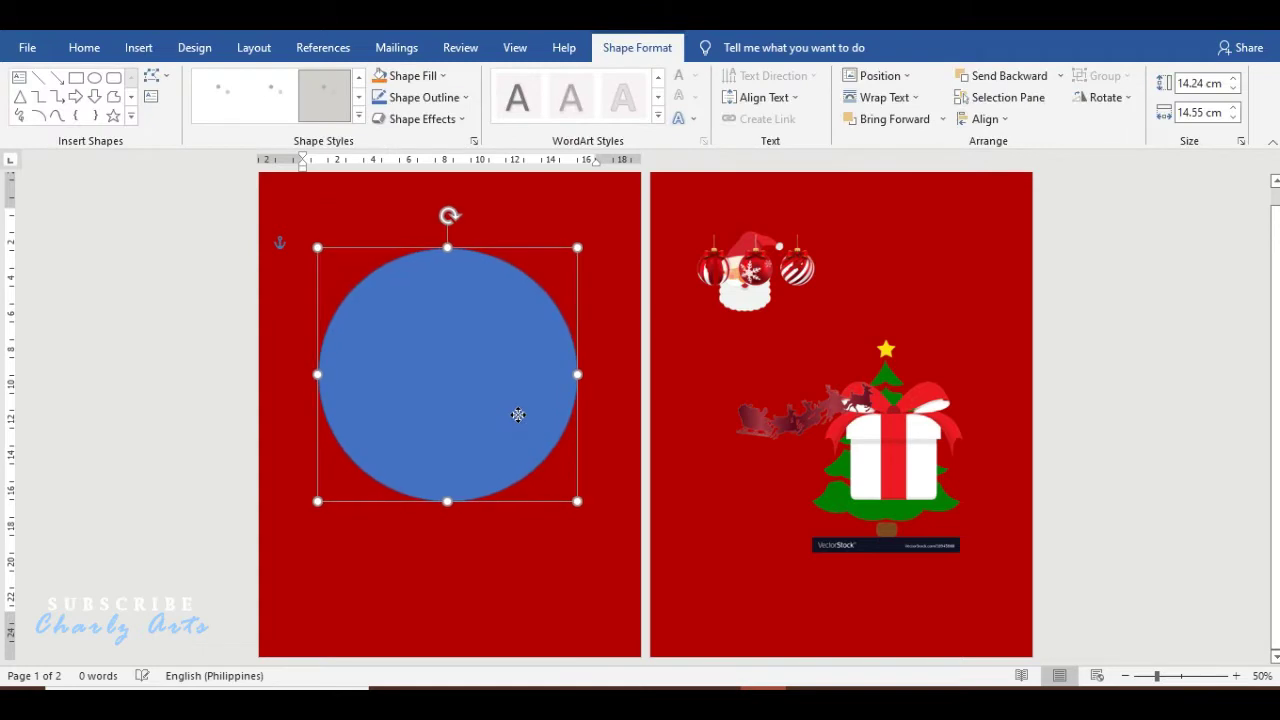
drag(577, 501, 592, 518)
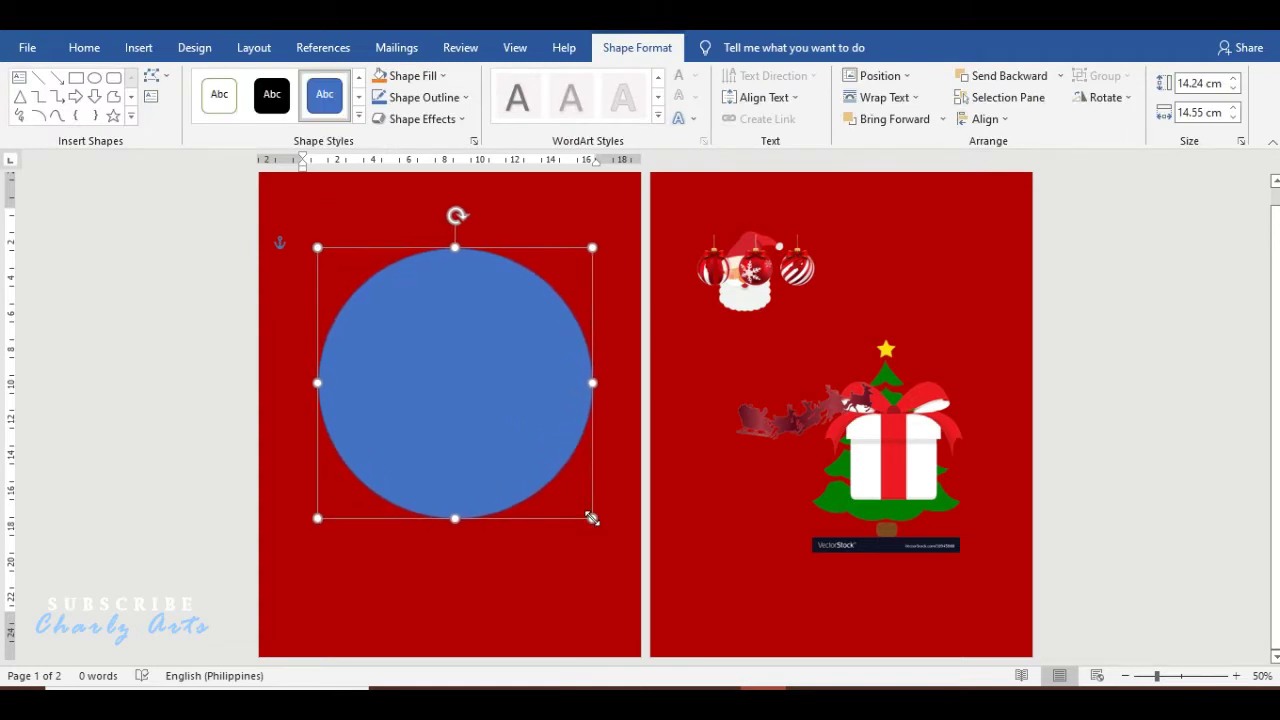
- Fill the circle pale blue, remove its outline, and give it a bevel effect
click(442, 76)
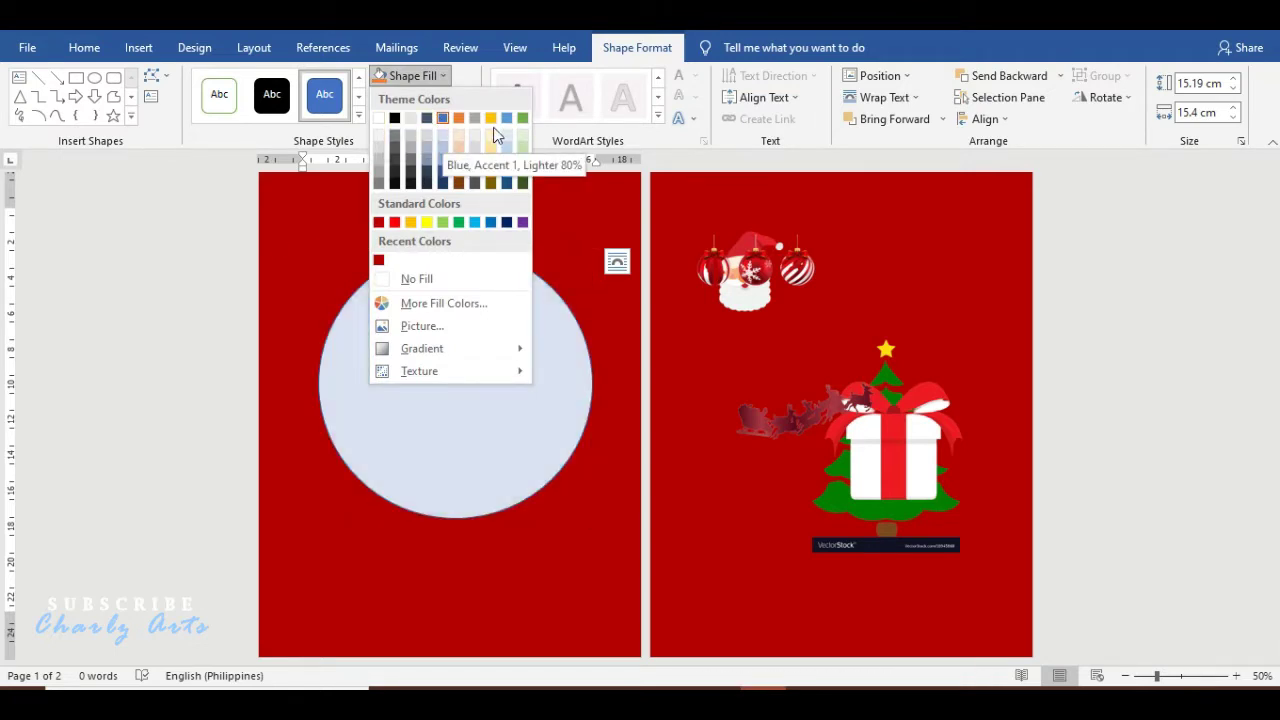
click(506, 134)
click(398, 101)
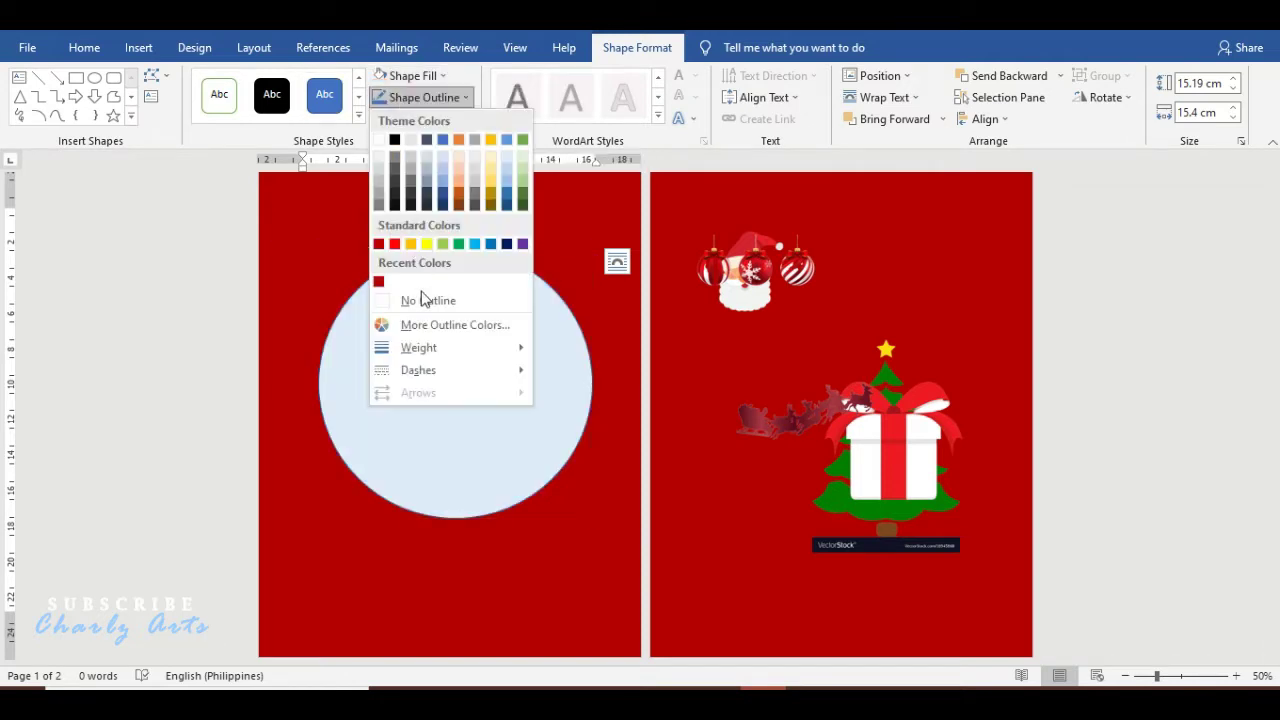
click(424, 298)
drag(458, 375, 455, 375)
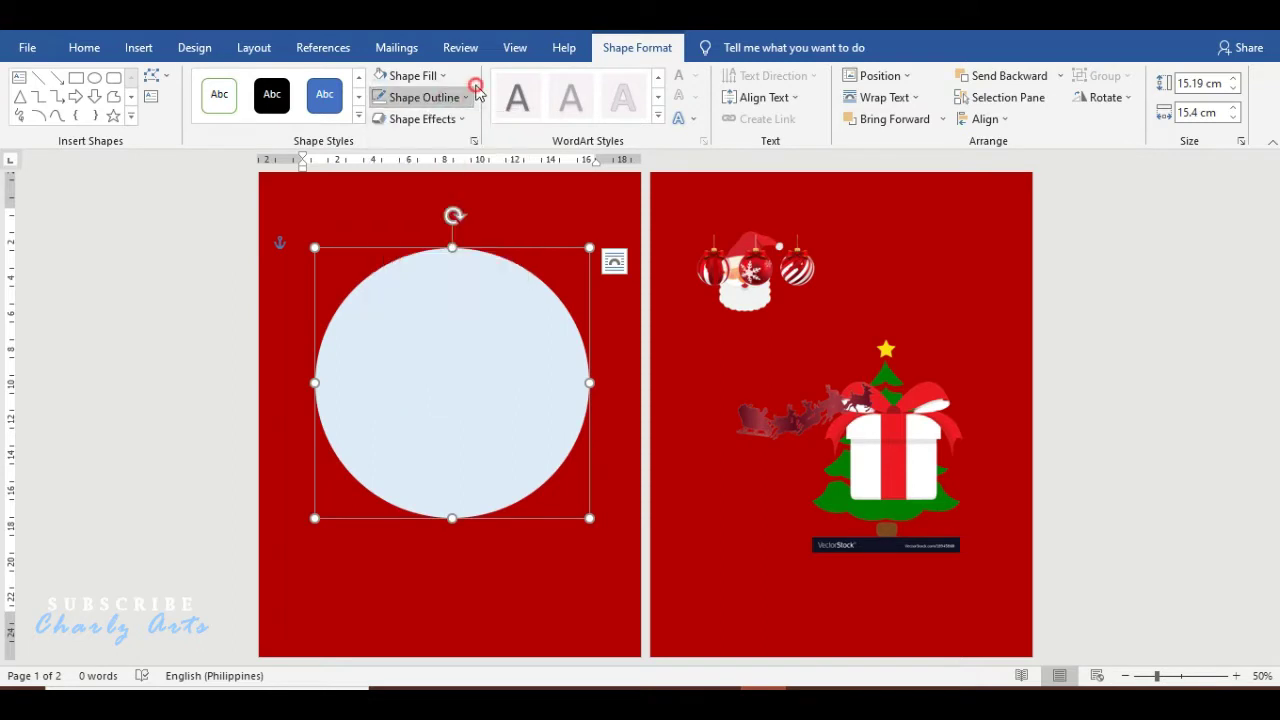
click(458, 119)
mouse_move(443, 365)
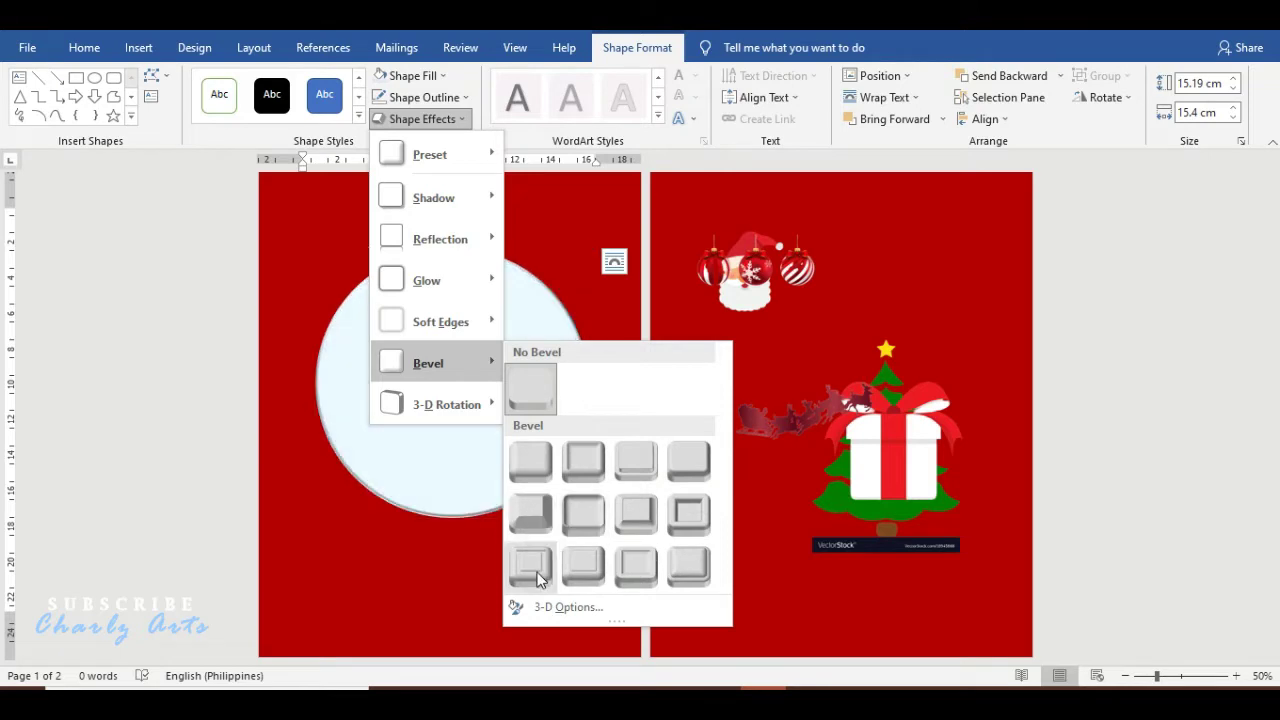
click(630, 566)
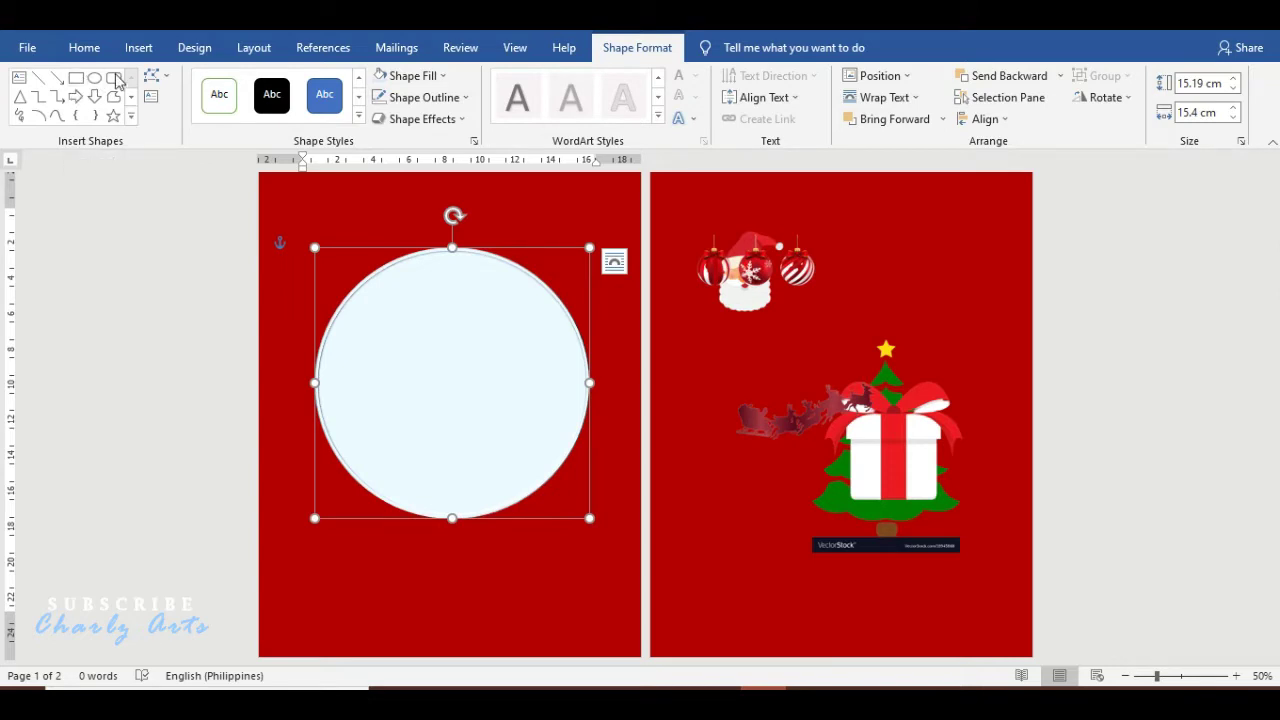
click(113, 77)
- Draw a dark navy rectangle under the globe and widen it to 15.66 cm as its stepped base
drag(331, 472, 571, 520)
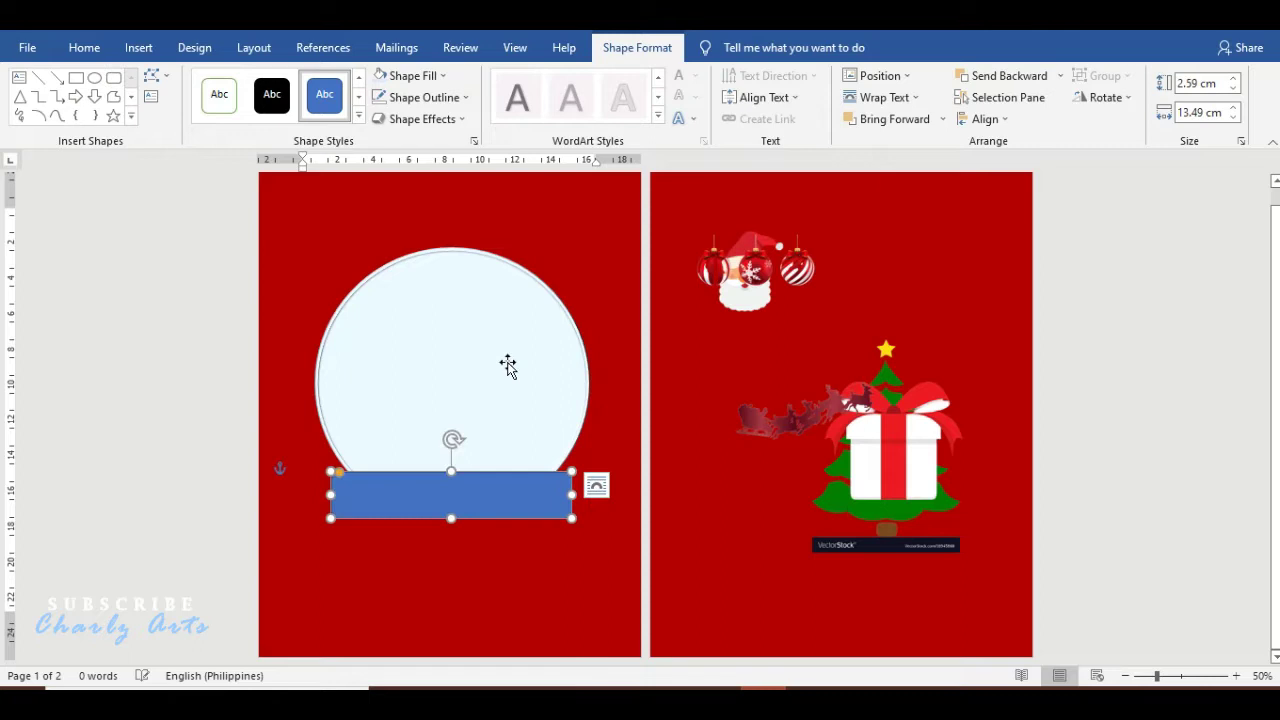
click(410, 75)
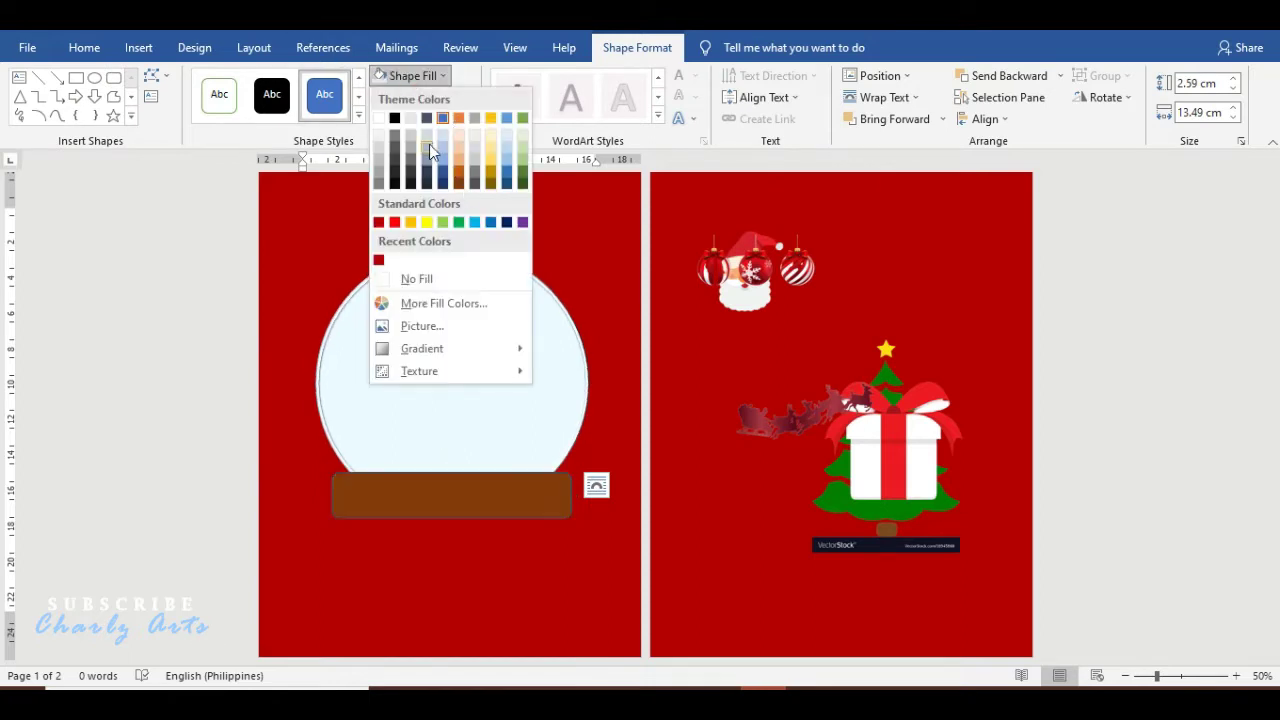
click(426, 186)
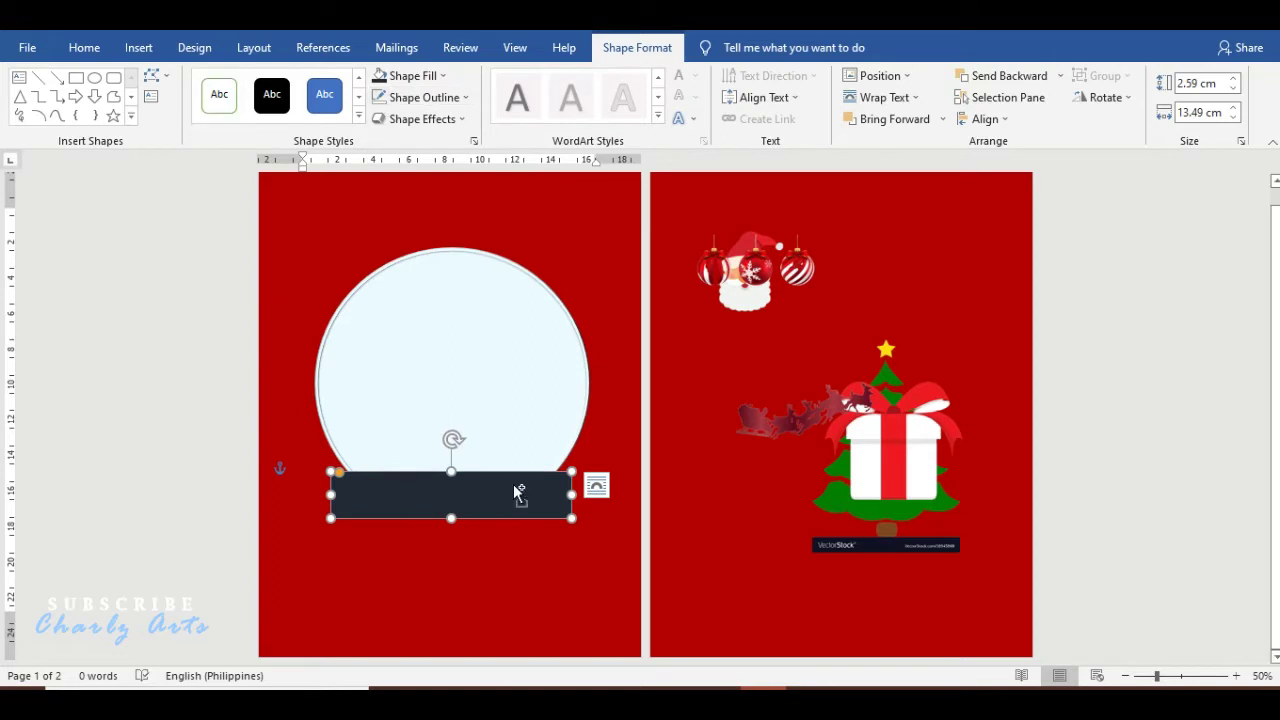
drag(517, 491, 488, 517)
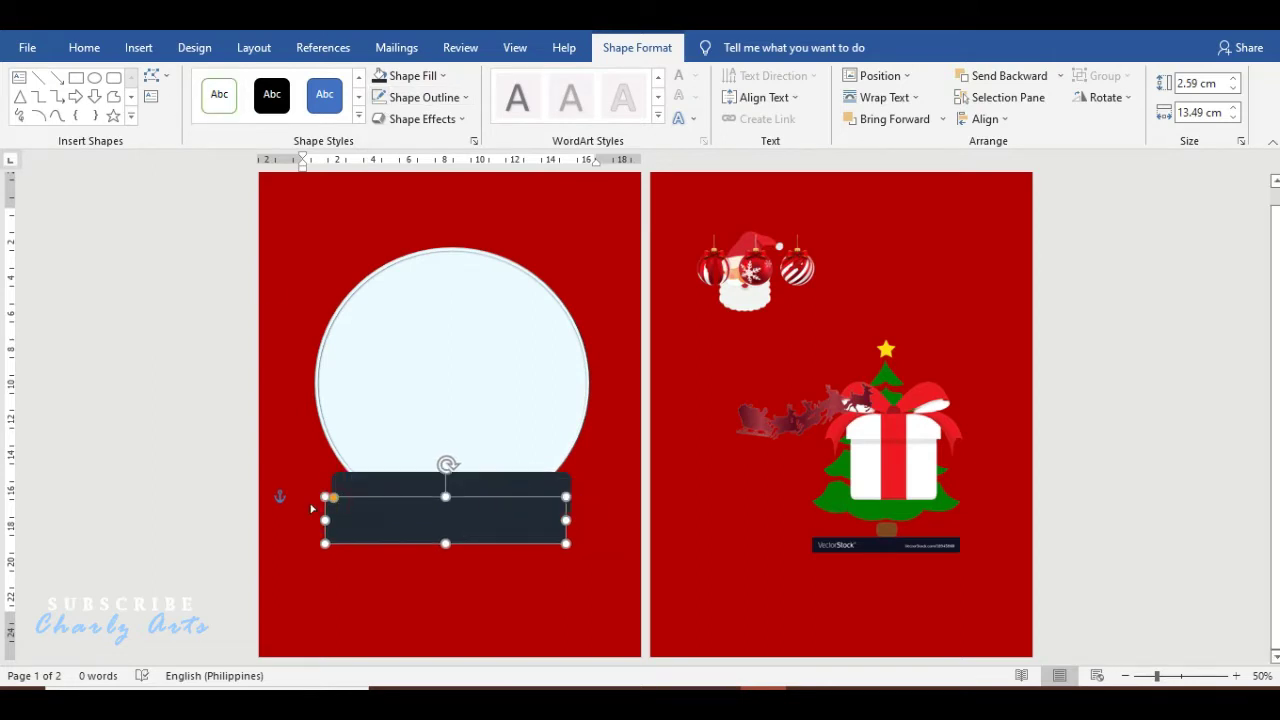
drag(566, 519, 581, 519)
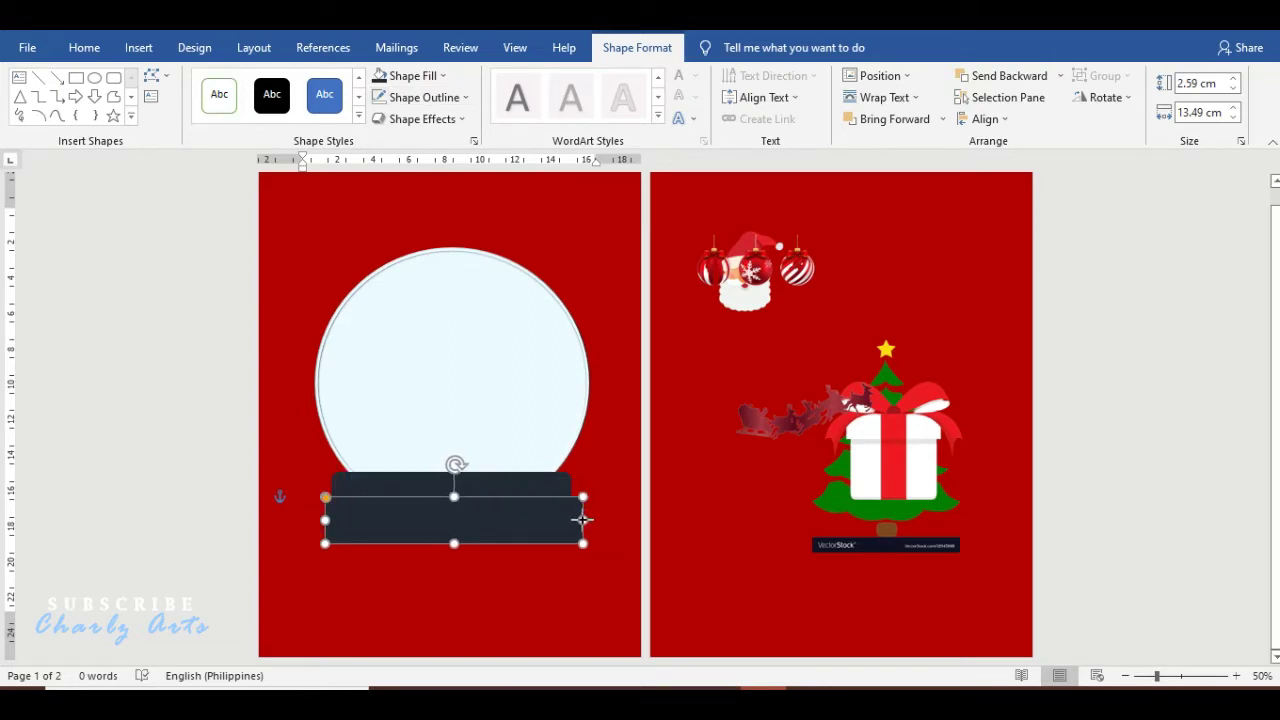
click(582, 586)
click(503, 528)
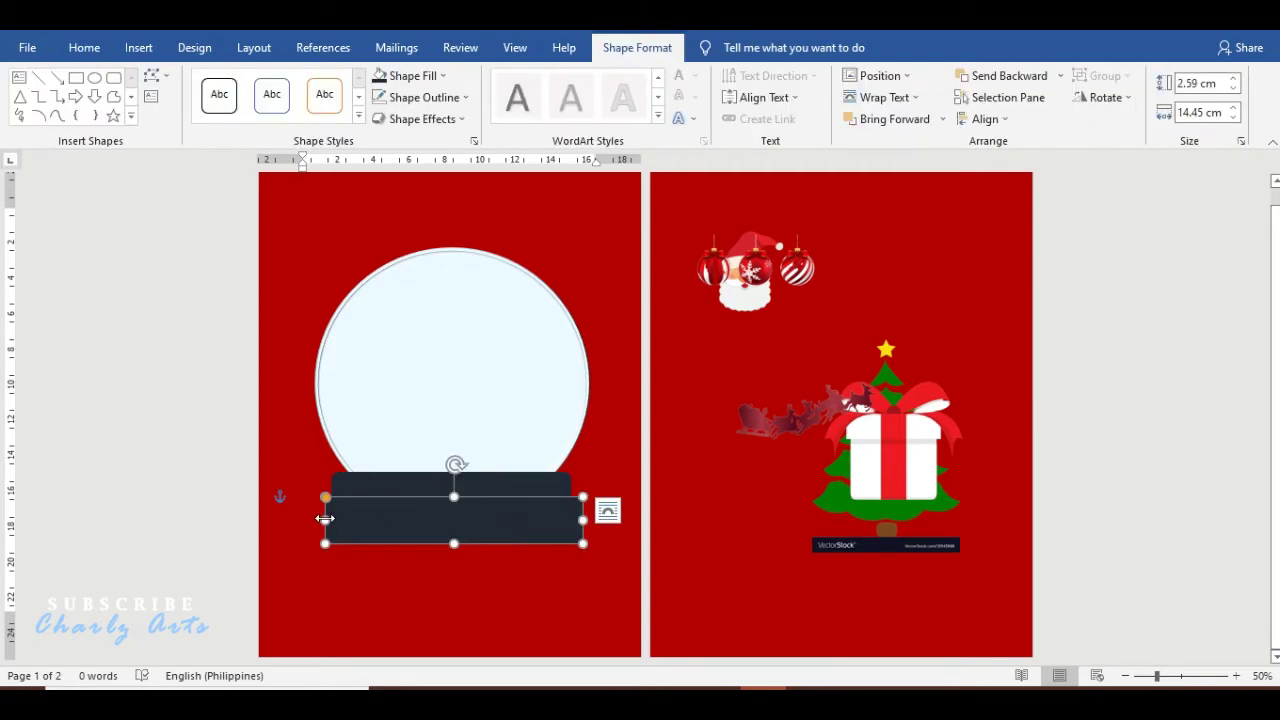
drag(325, 519, 315, 519)
drag(581, 519, 593, 520)
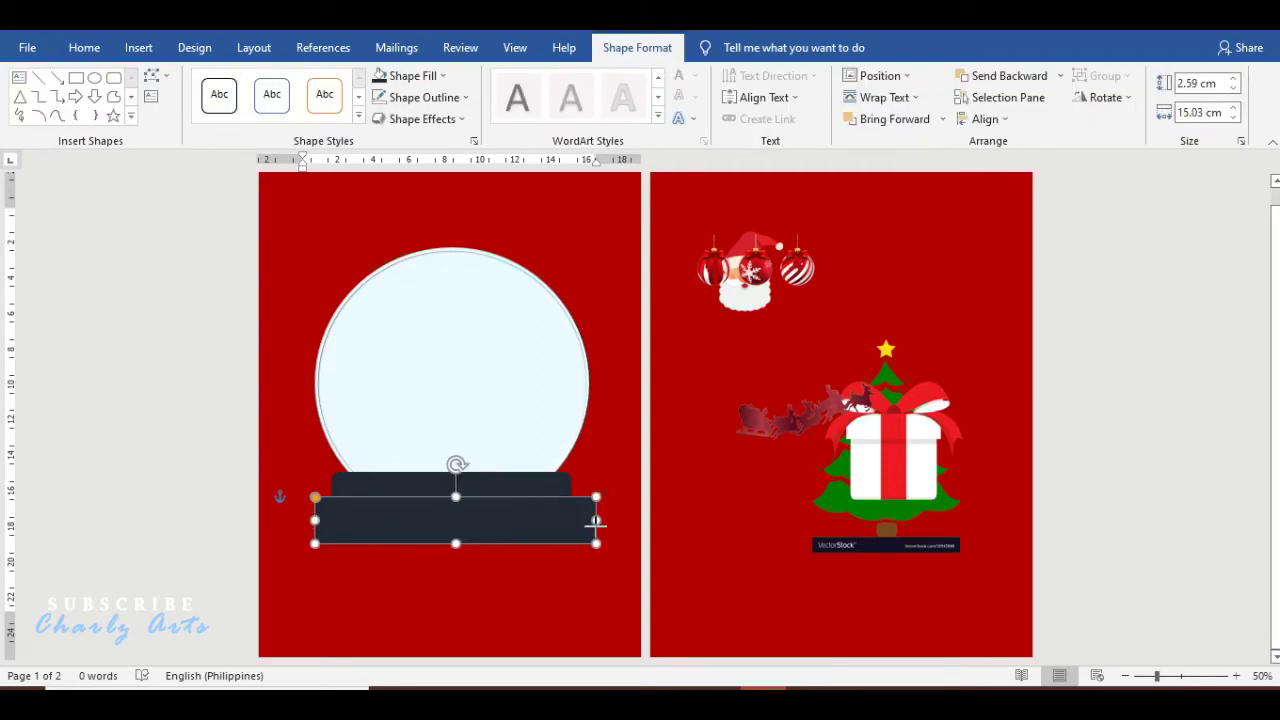
click(546, 587)
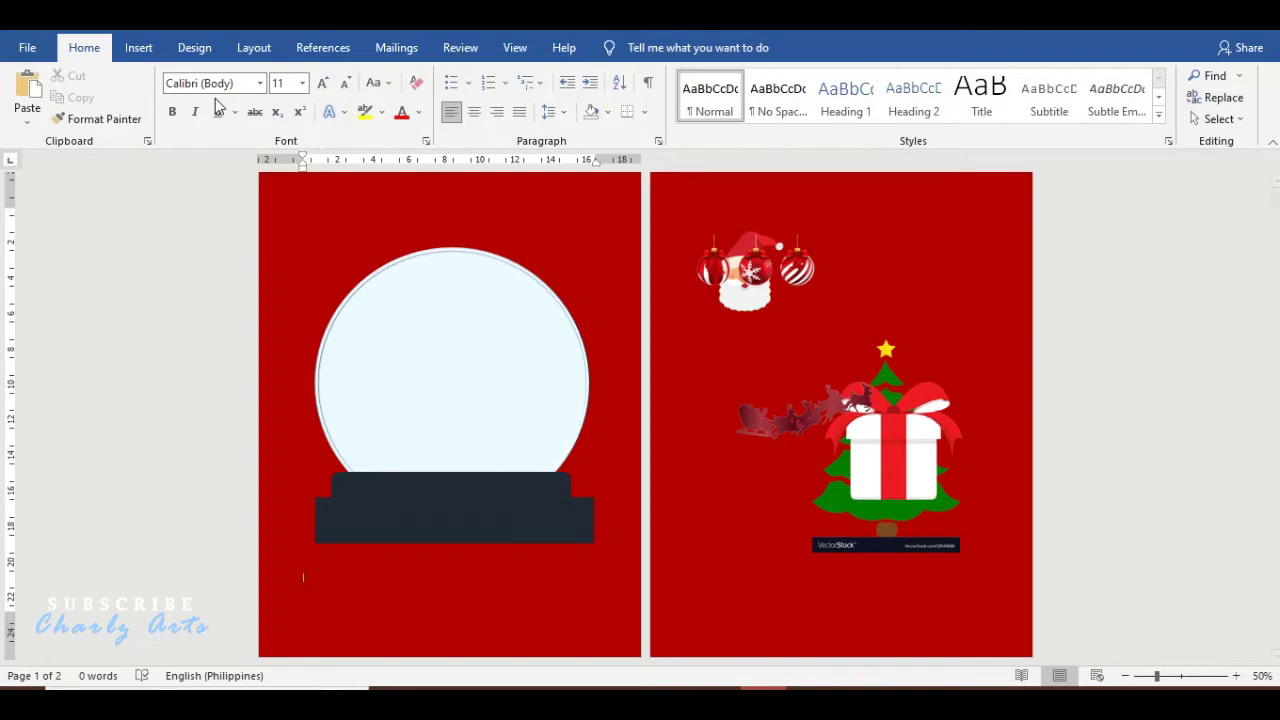
click(138, 47)
- Draw a white 27.99 × 21.64 cm right triangle over the cover's lower-left and send it to the back
click(254, 77)
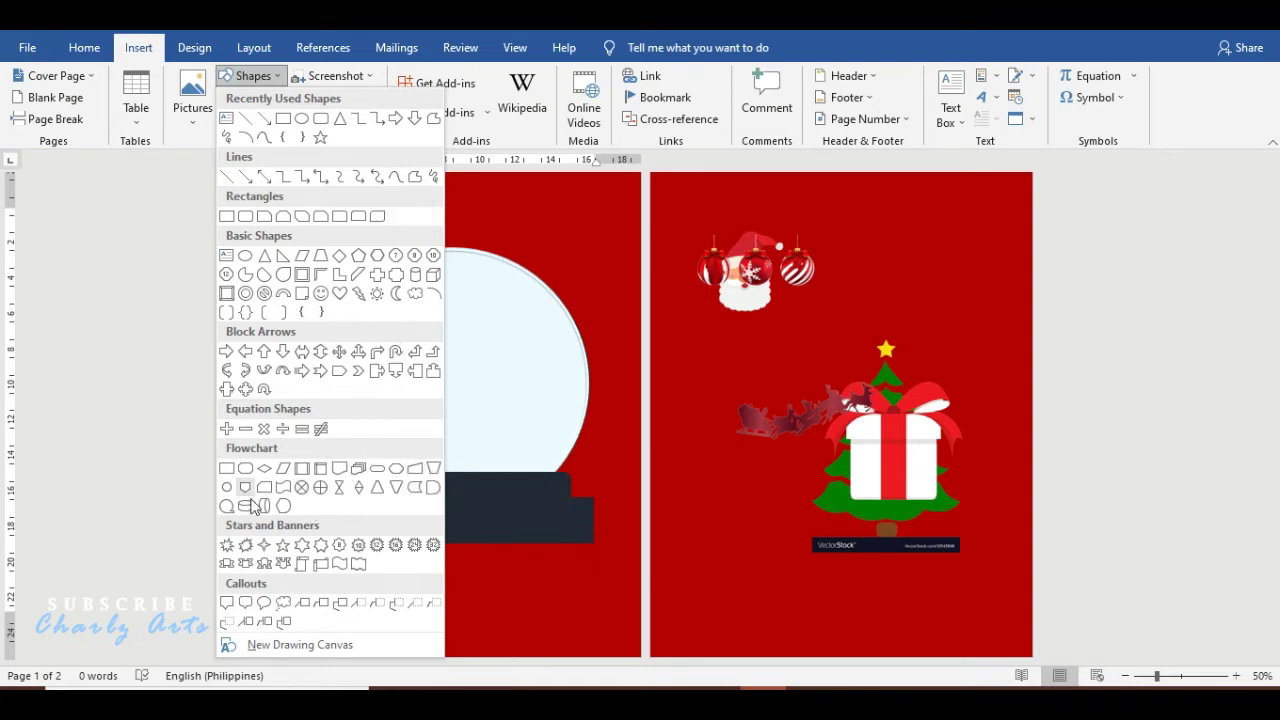
click(283, 257)
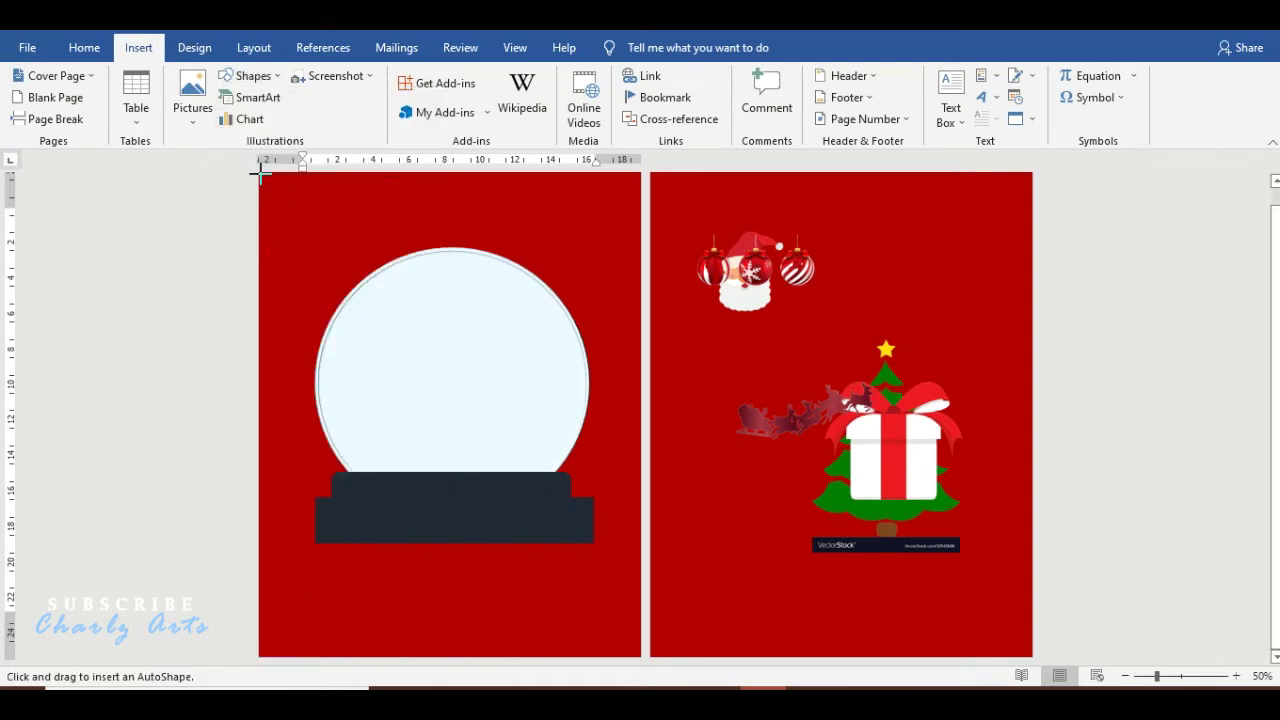
mouse_move(260, 186)
mouse_down()
mouse_move(630, 676)
mouse_move(643, 657)
mouse_up()
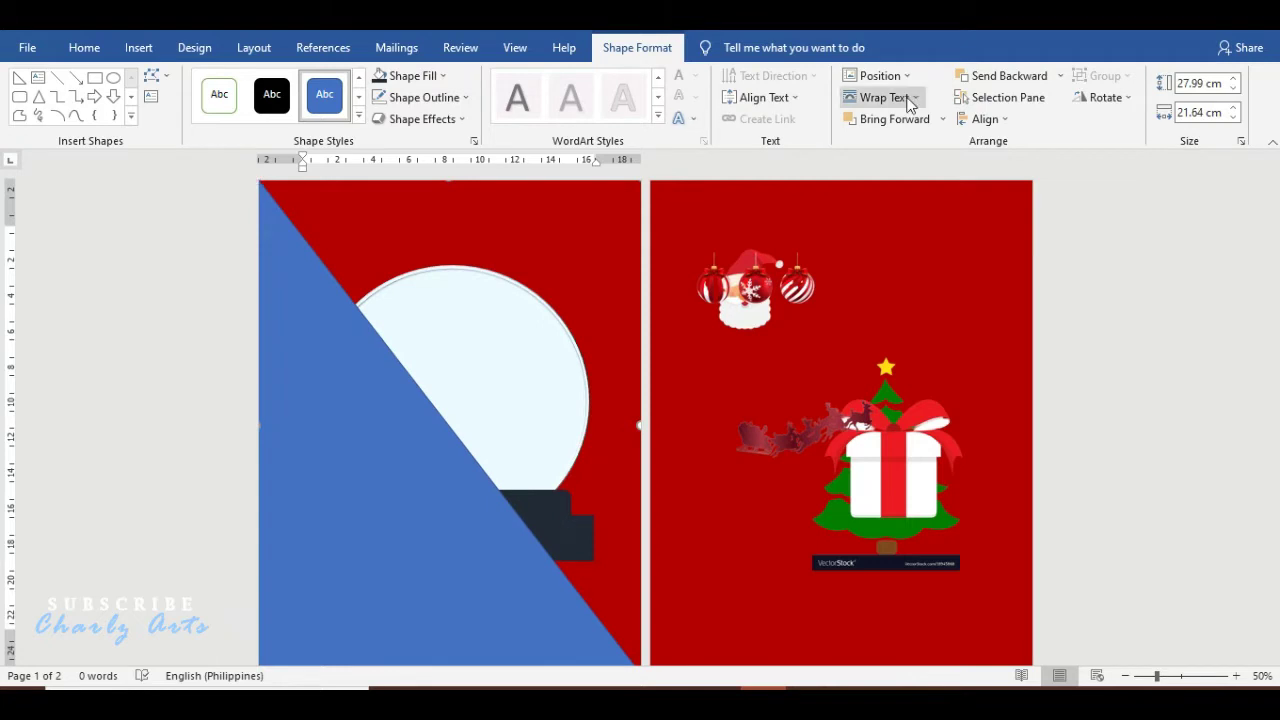
click(405, 76)
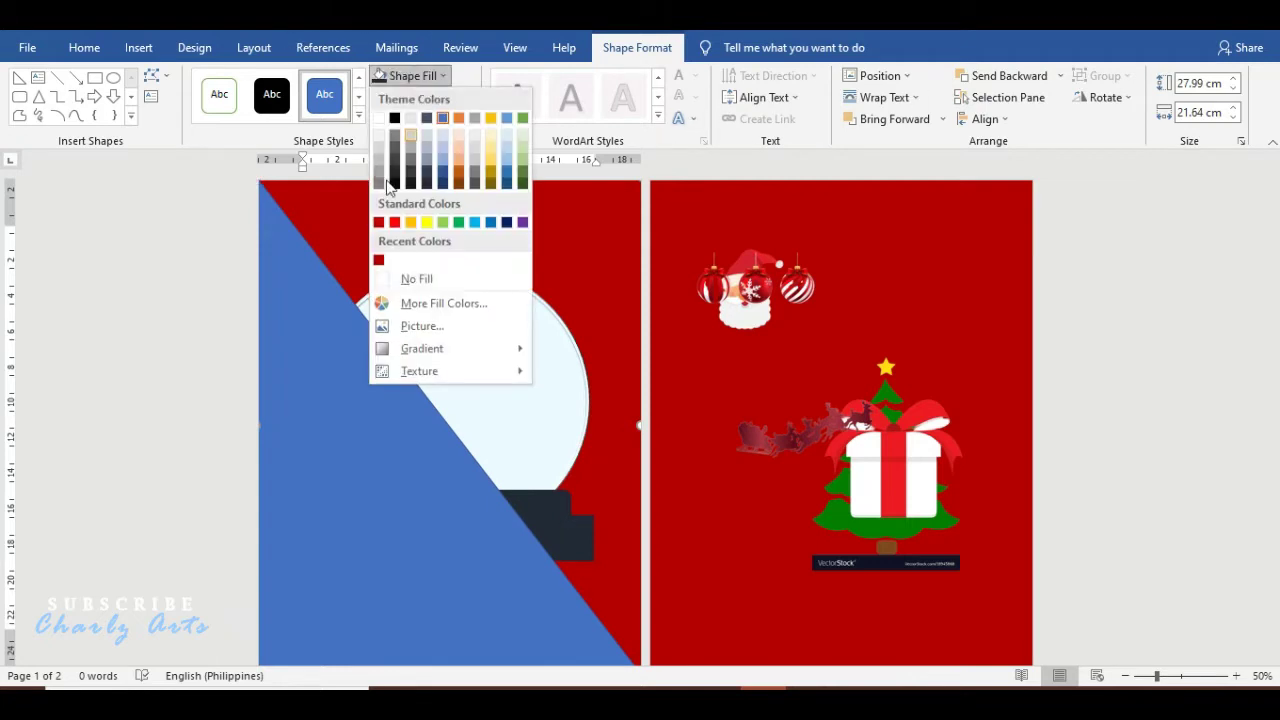
click(379, 118)
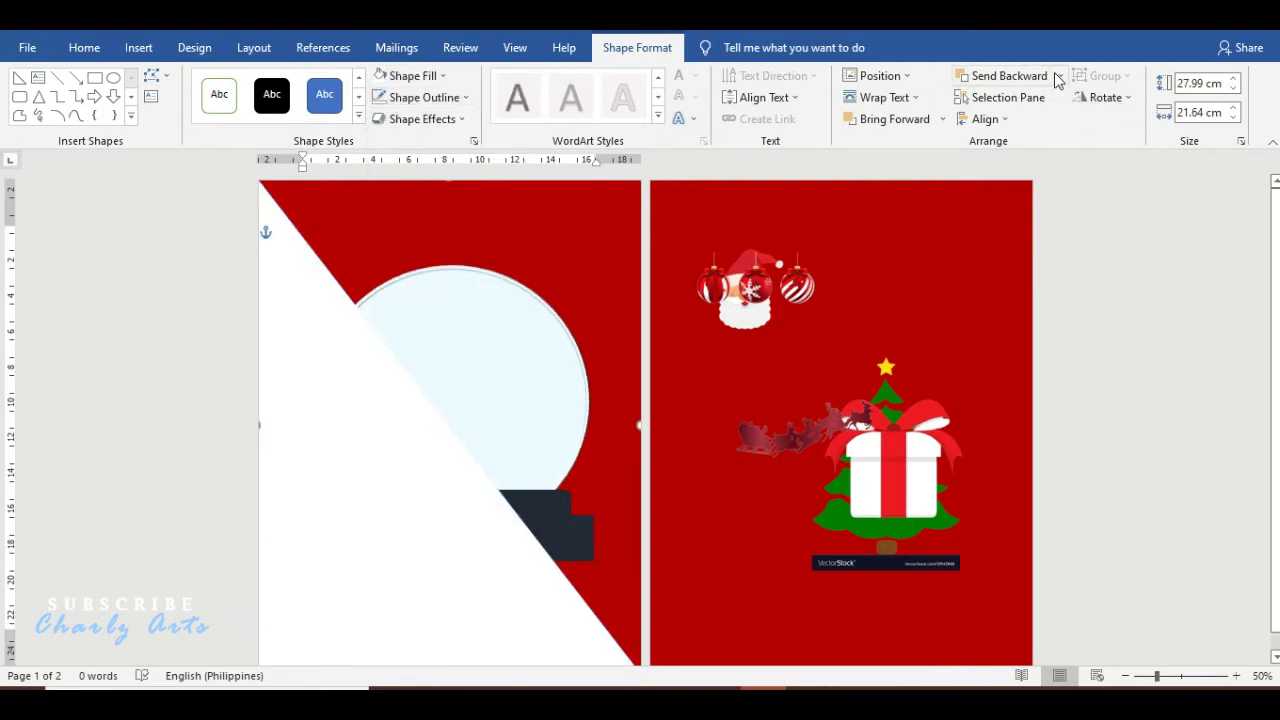
click(1058, 77)
click(1000, 120)
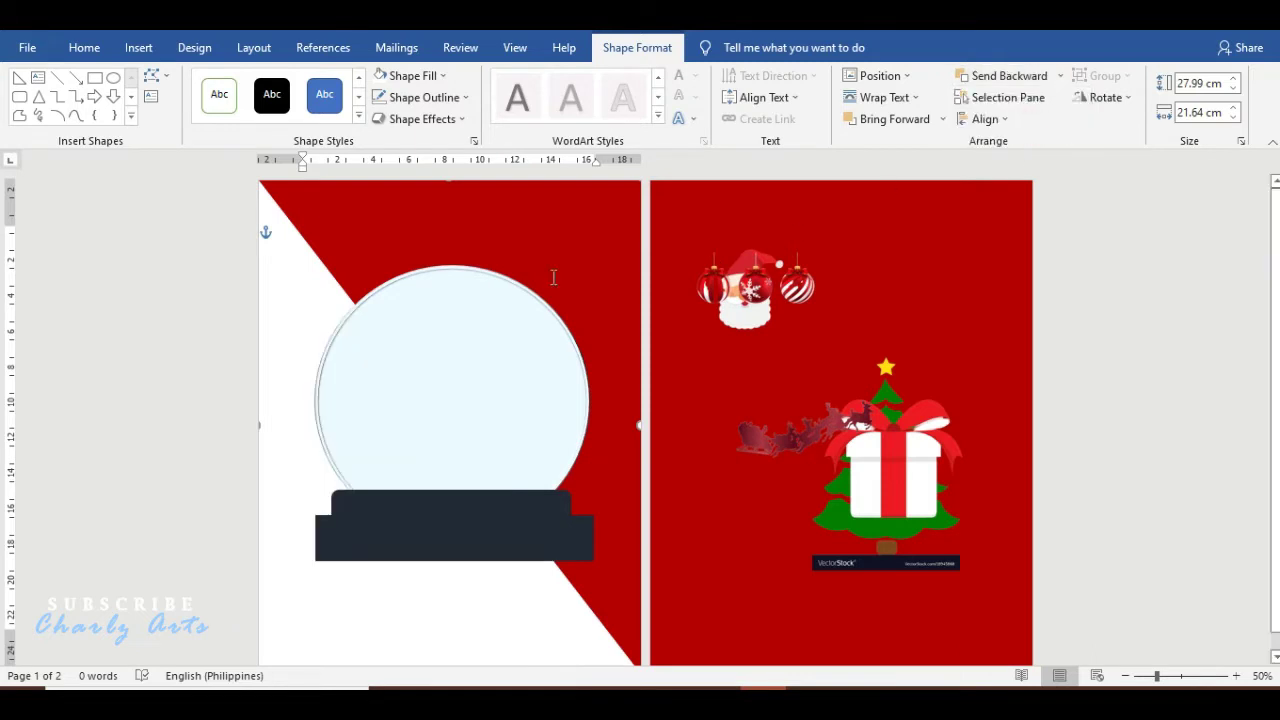
- Draw a small 0.79 cm white snow dot and copy it around the globe, about ten in all
click(113, 78)
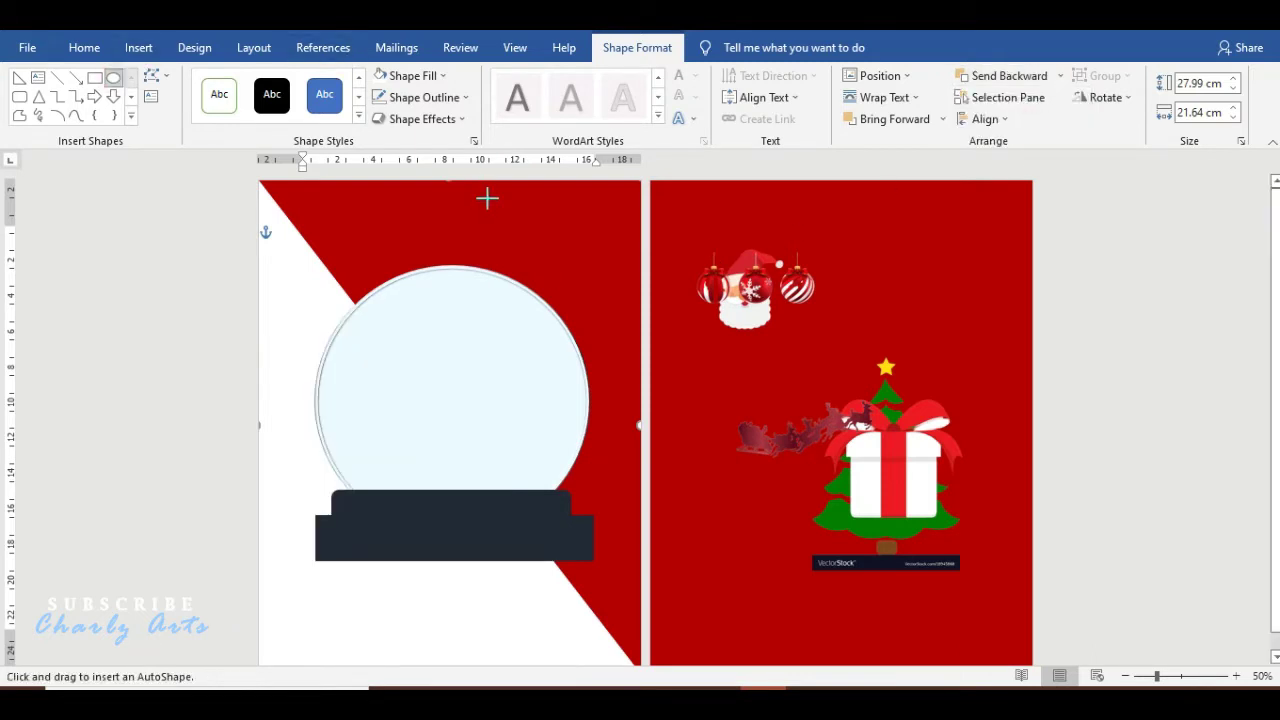
drag(487, 198, 504, 215)
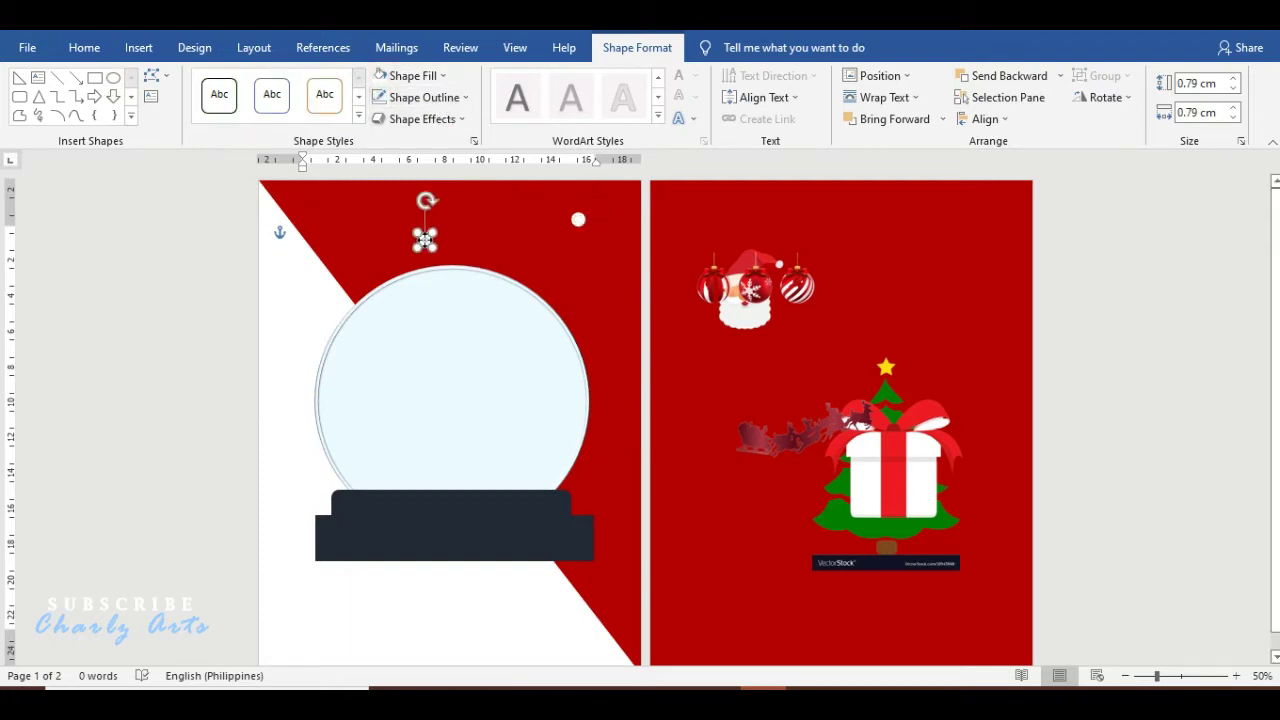
mouse_move(449, 243)
mouse_down()
mouse_move(546, 262)
mouse_move(608, 337)
mouse_up()
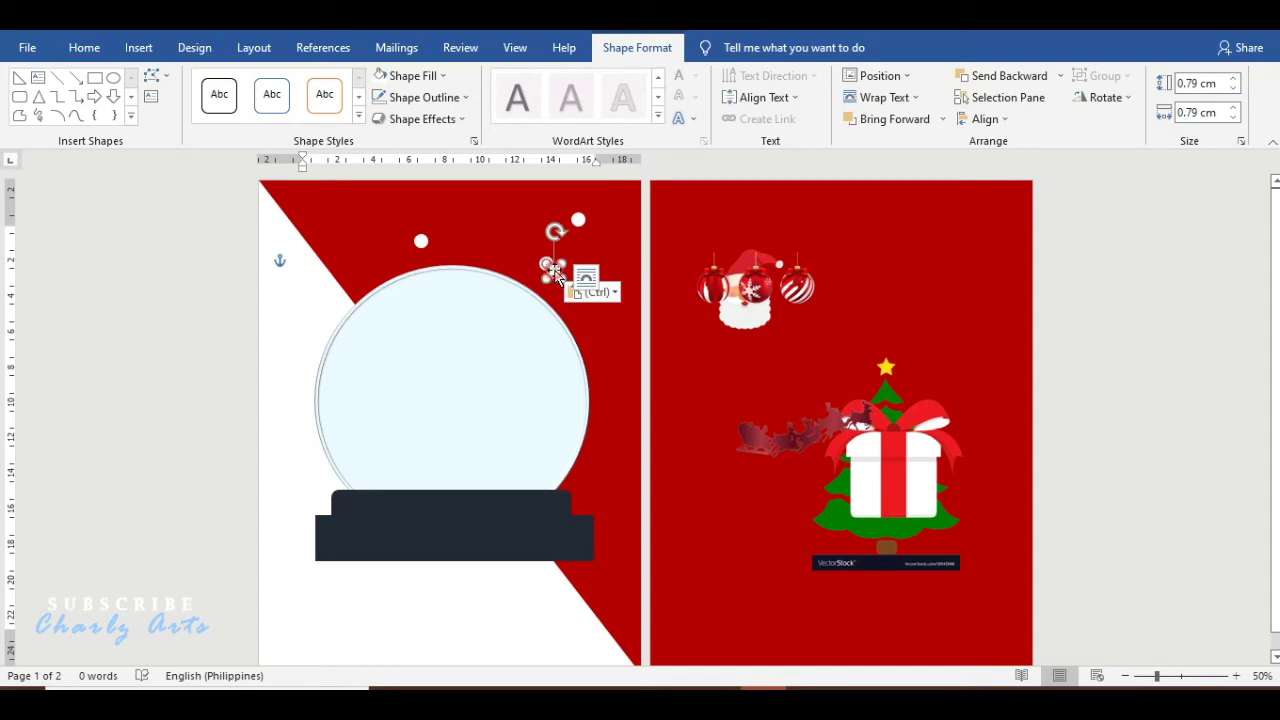
click(546, 262)
mouse_move(546, 262)
mouse_down()
mouse_move(315, 198)
mouse_move(364, 262)
mouse_move(484, 198)
mouse_move(613, 457)
mouse_move(622, 281)
mouse_move(620, 540)
mouse_up()
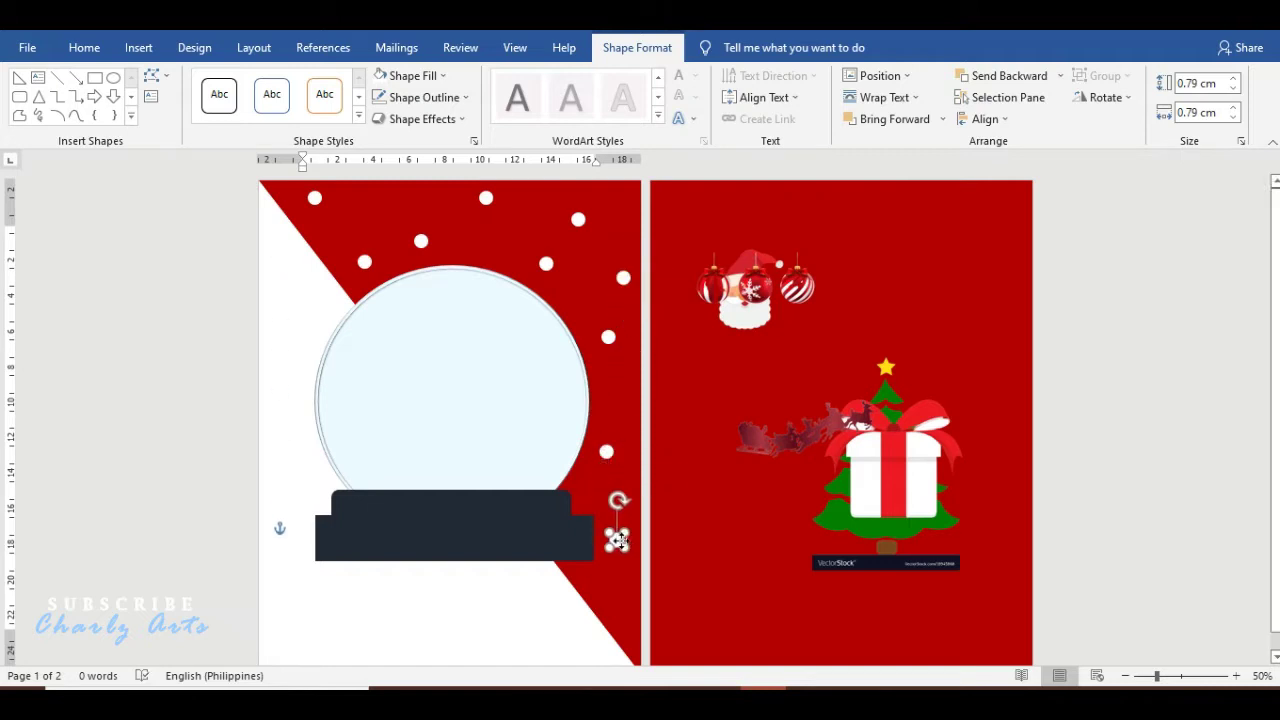
click(57, 77)
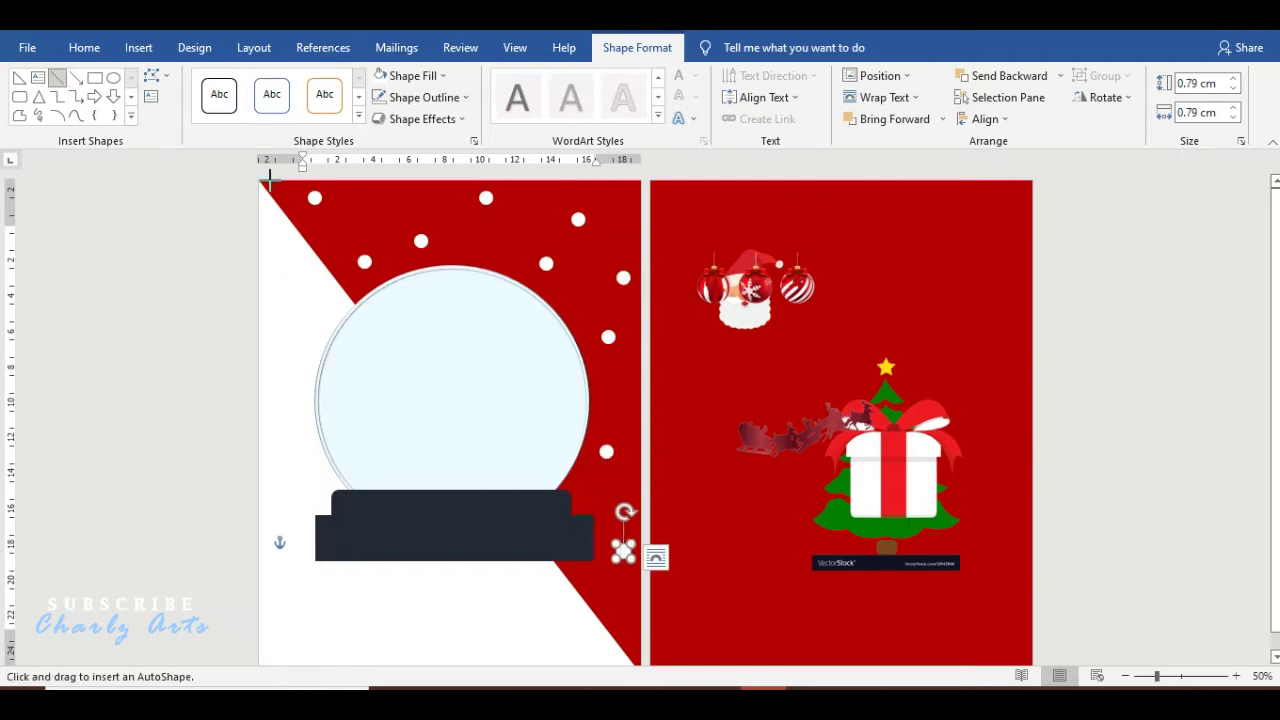
- Draw a white diagonal line along the triangle's edge and send it behind the globe
drag(265, 179, 644, 632)
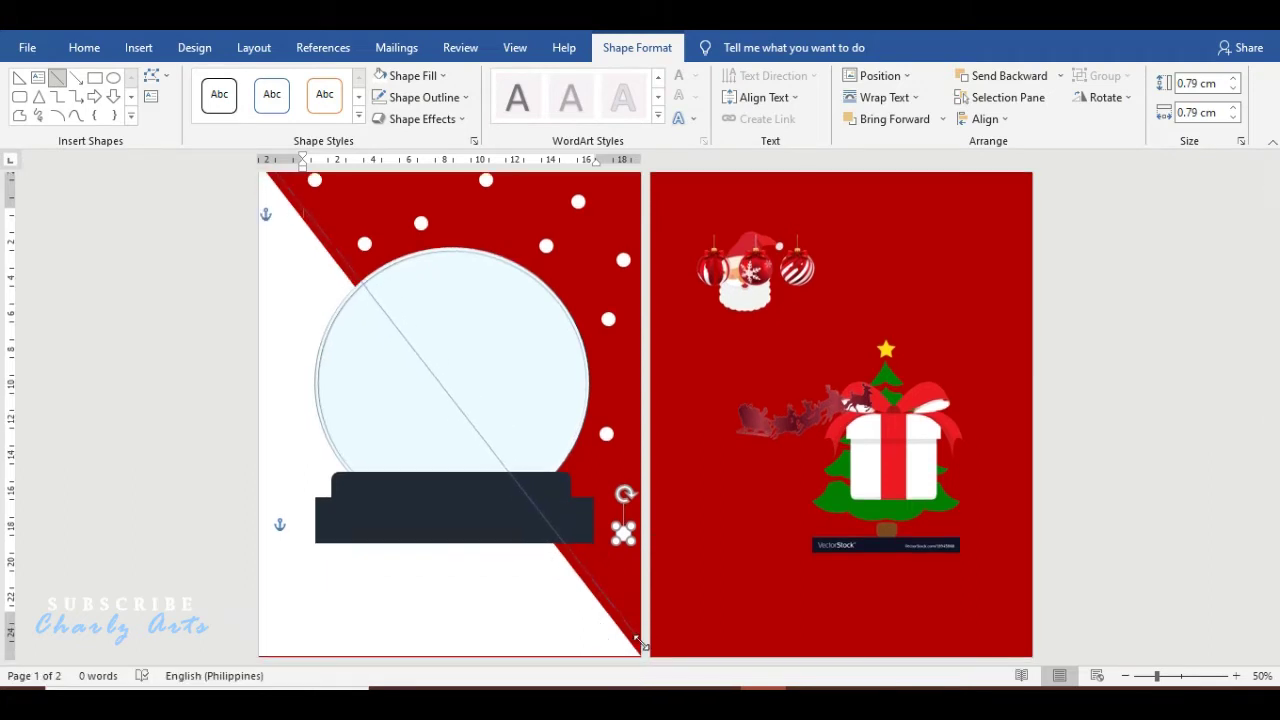
click(385, 100)
click(380, 147)
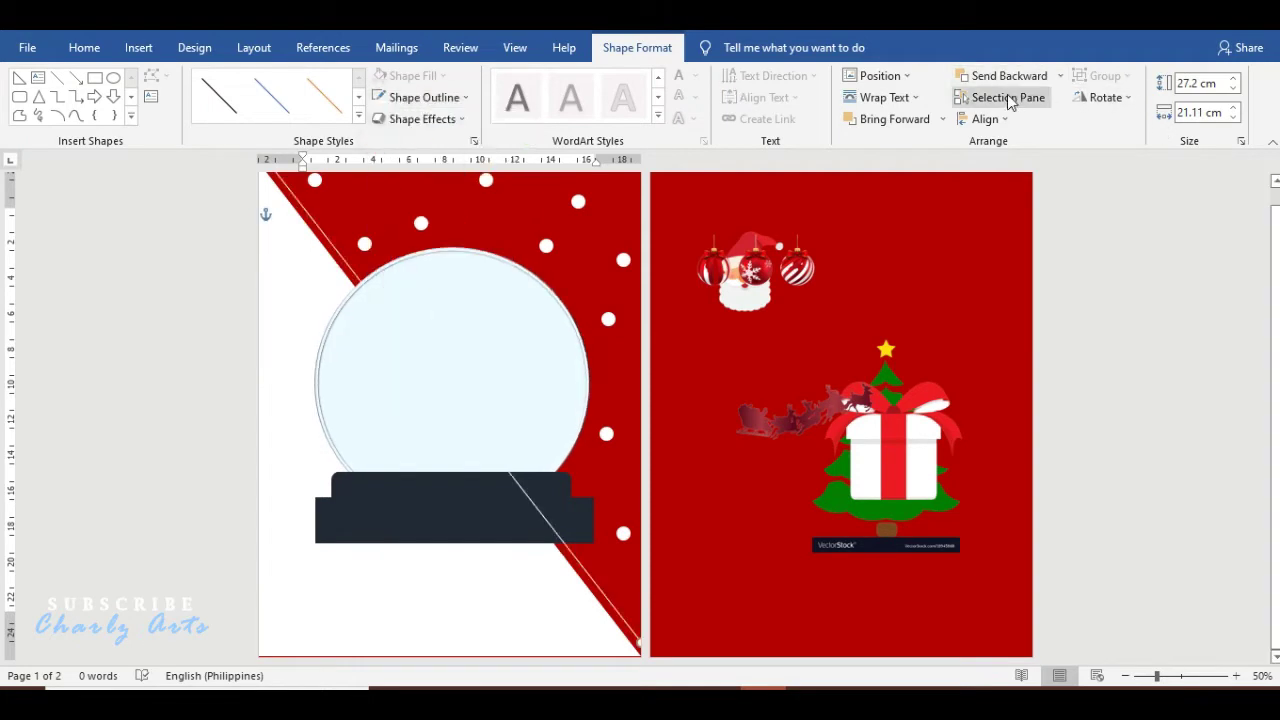
click(1002, 76)
- Draw a text box inside the snow globe
click(253, 76)
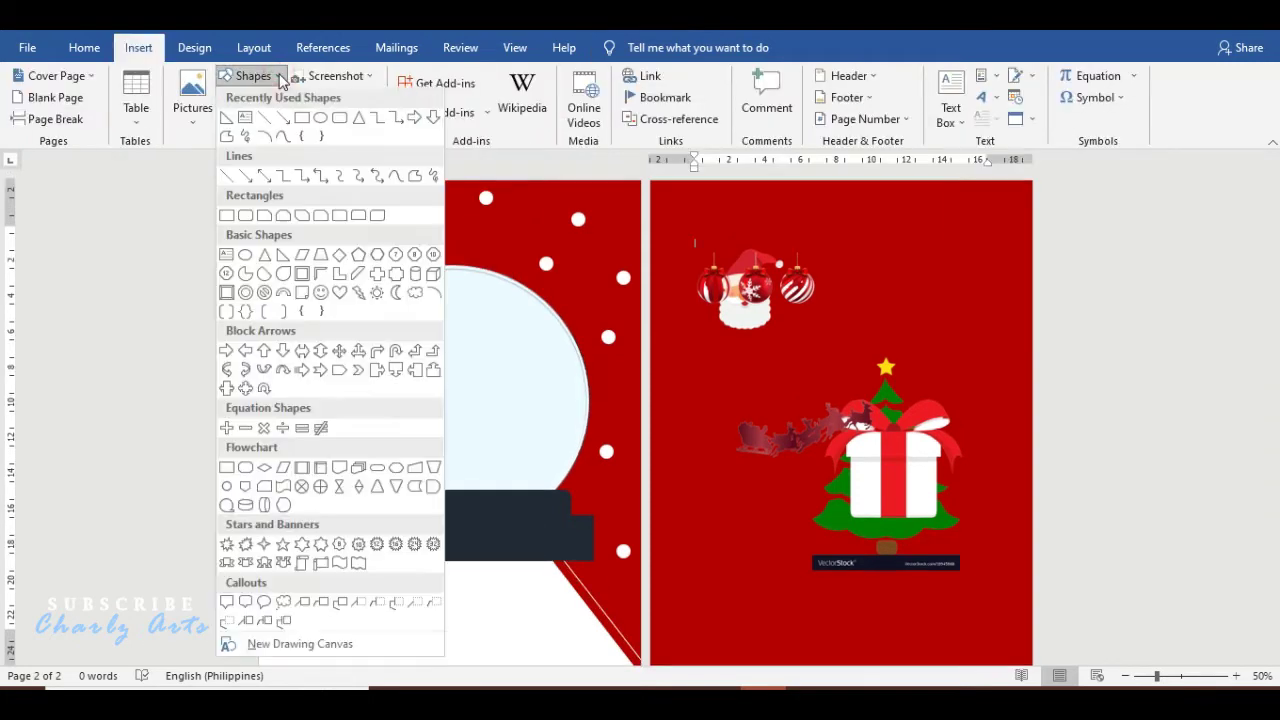
click(229, 248)
drag(349, 343, 547, 400)
- Type the greeting into the text box and give the box no fill and no outline
text(Merry Christmas)
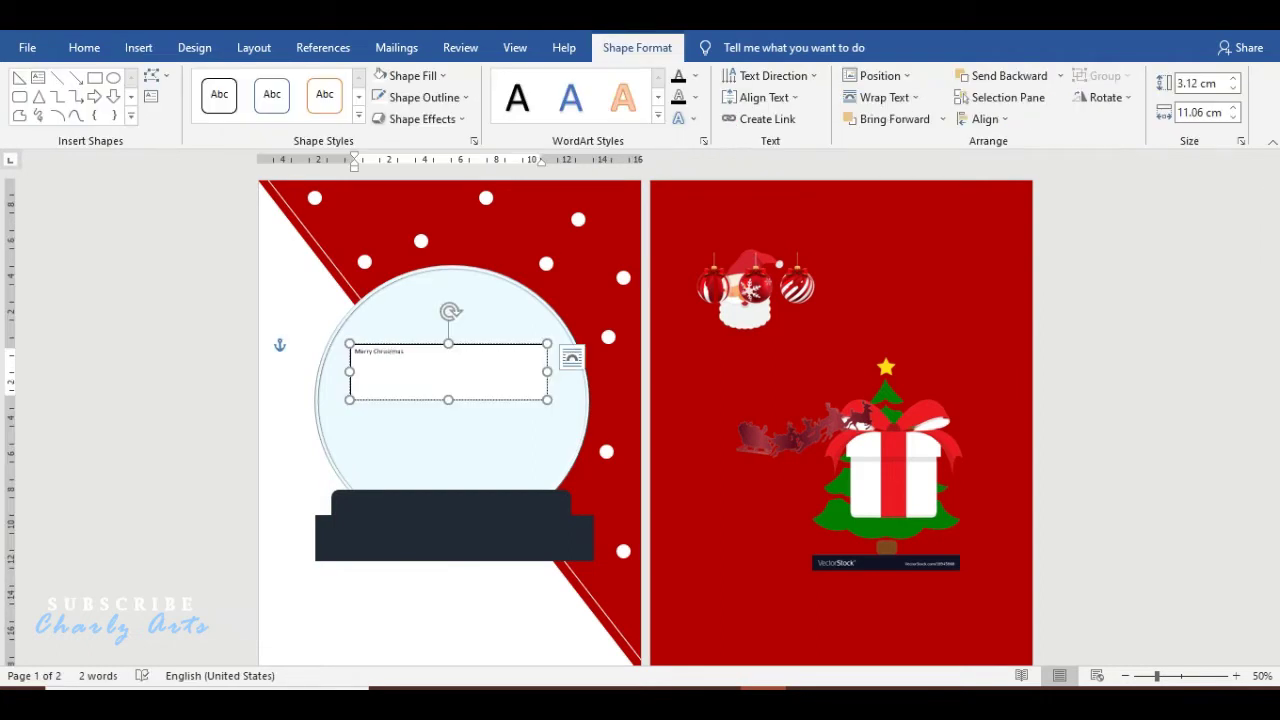
key(ctrl+a)
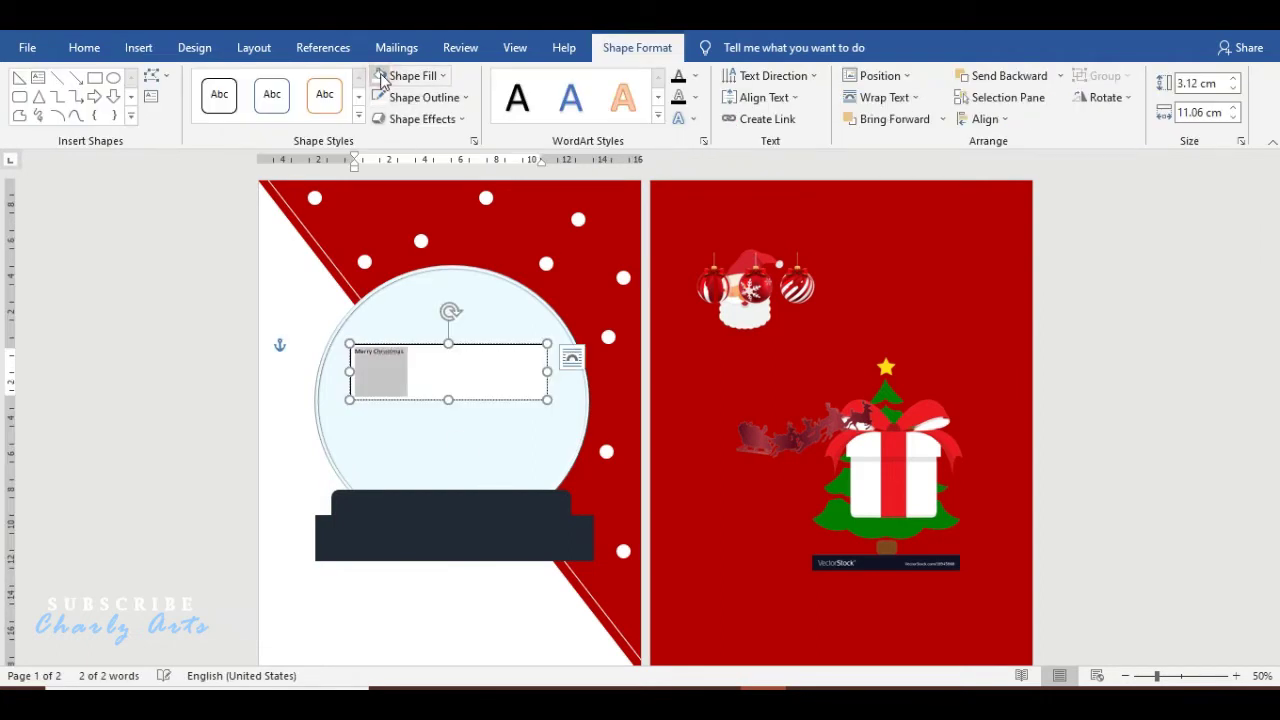
click(436, 80)
click(407, 279)
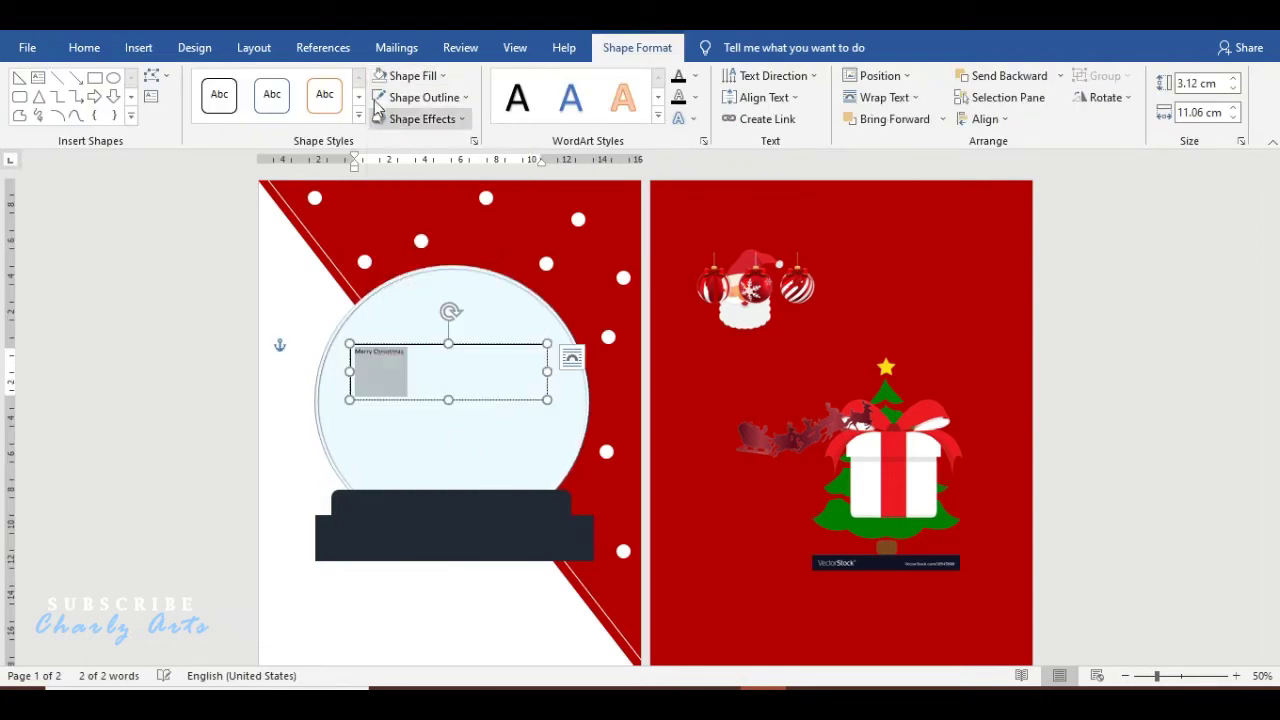
click(395, 97)
click(405, 297)
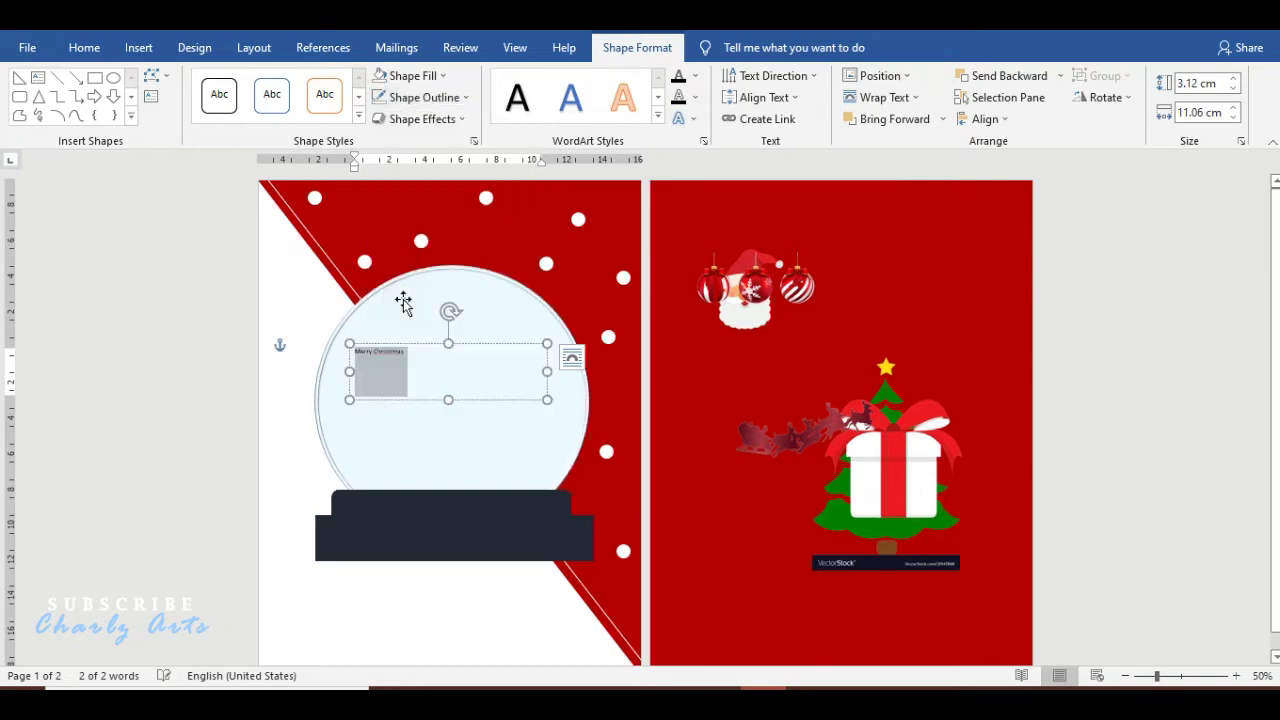
- Format the greeting in Modern Love at 72 pt, centred
click(84, 47)
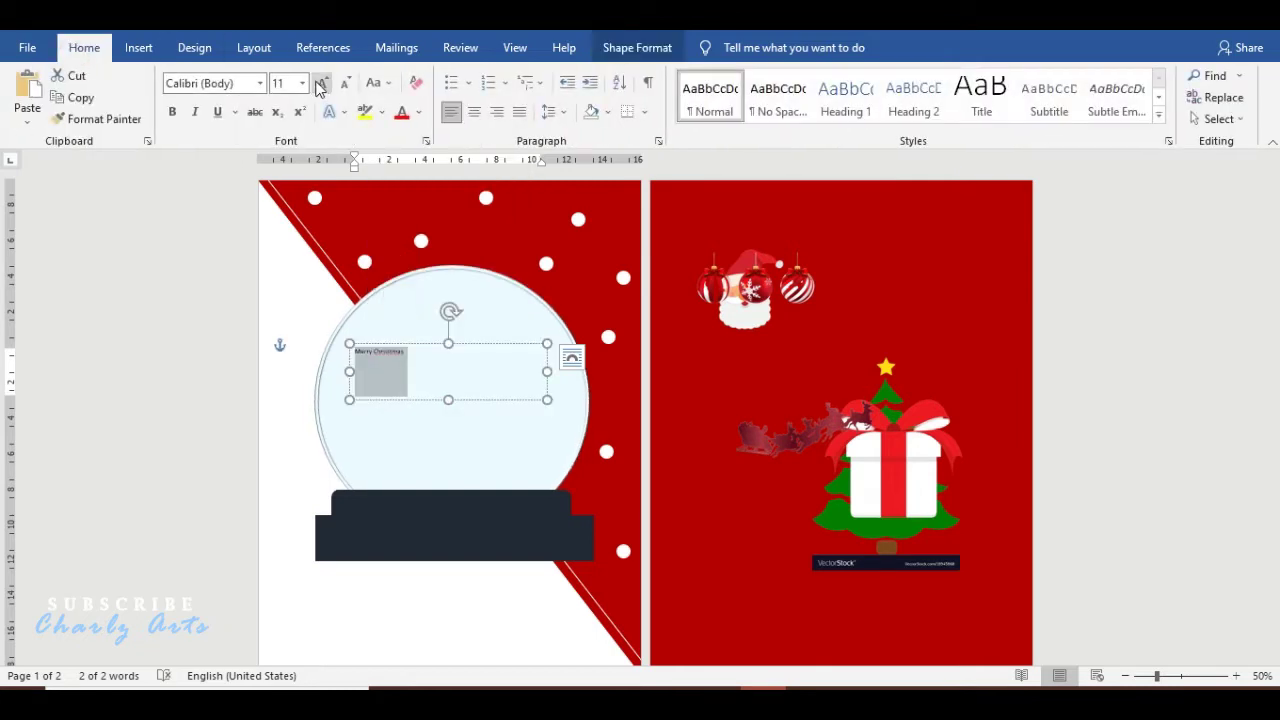
click(260, 84)
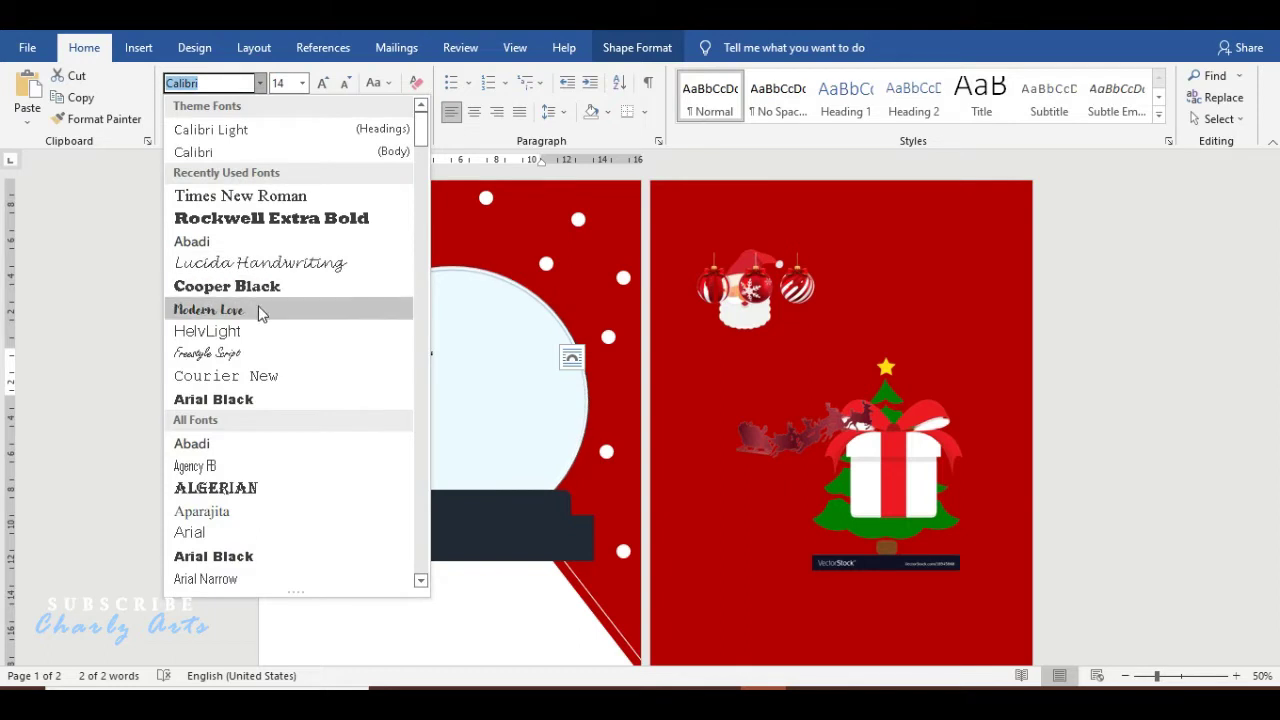
click(258, 313)
click(321, 83)
click(321, 83)
click(321, 83)
click(321, 83)
click(321, 83)
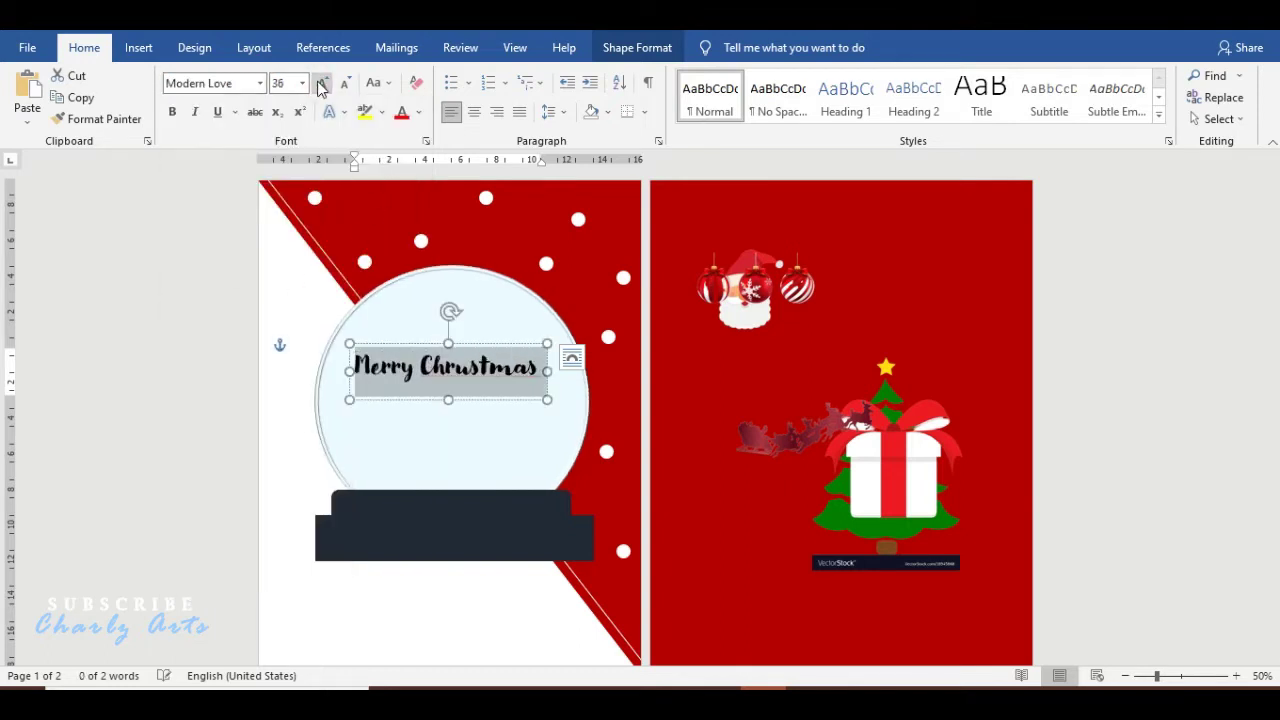
click(321, 83)
click(323, 83)
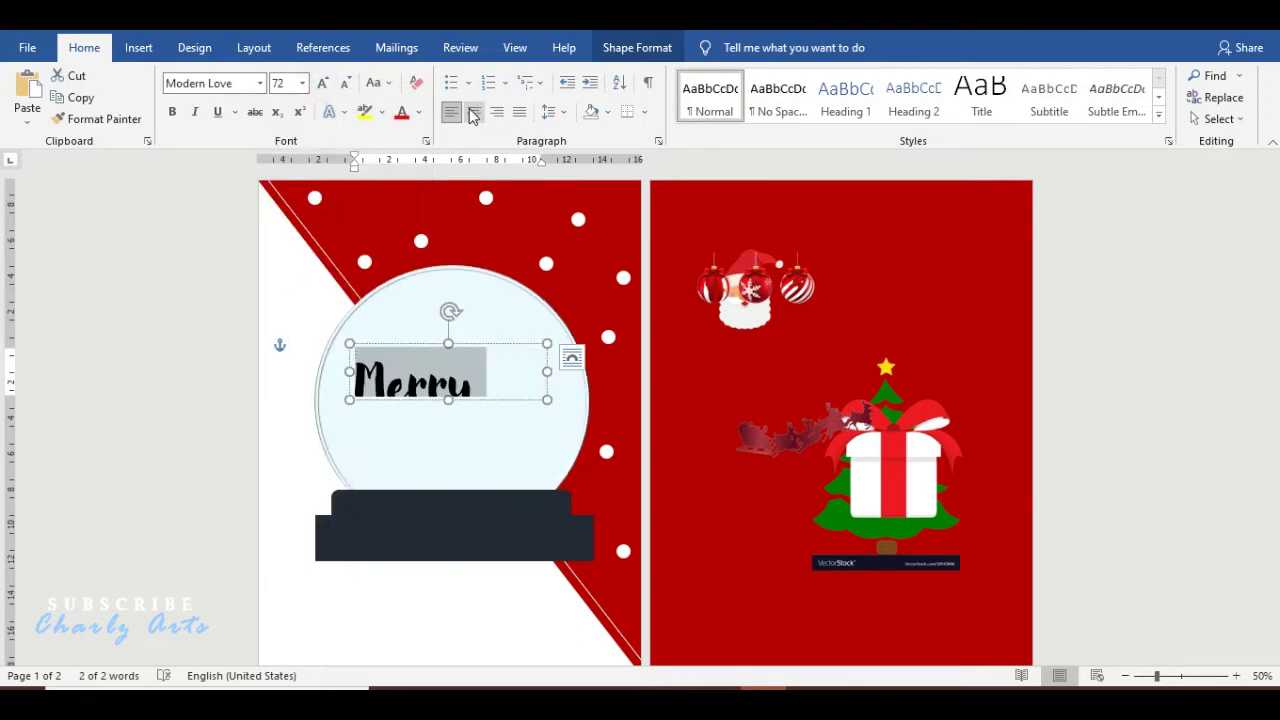
click(474, 111)
- Make the text box taller and wider and raise it within the globe
drag(450, 436, 455, 486)
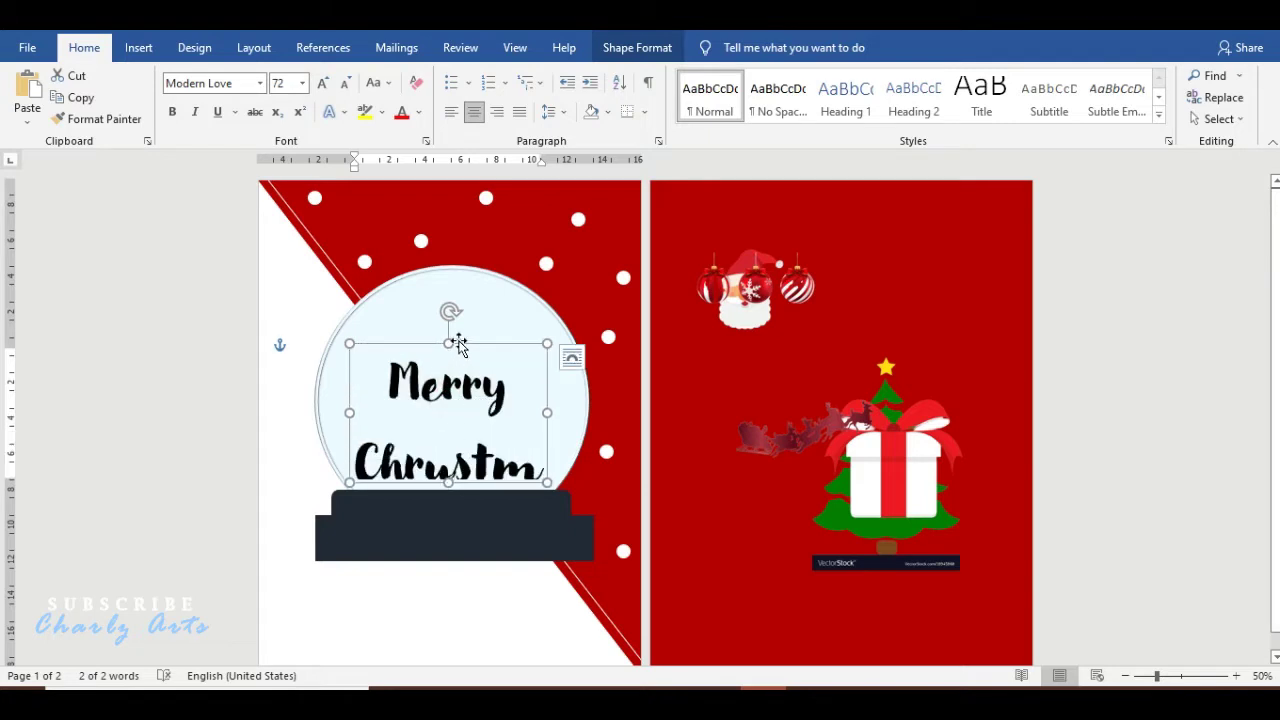
drag(457, 344, 457, 284)
drag(448, 424, 448, 472)
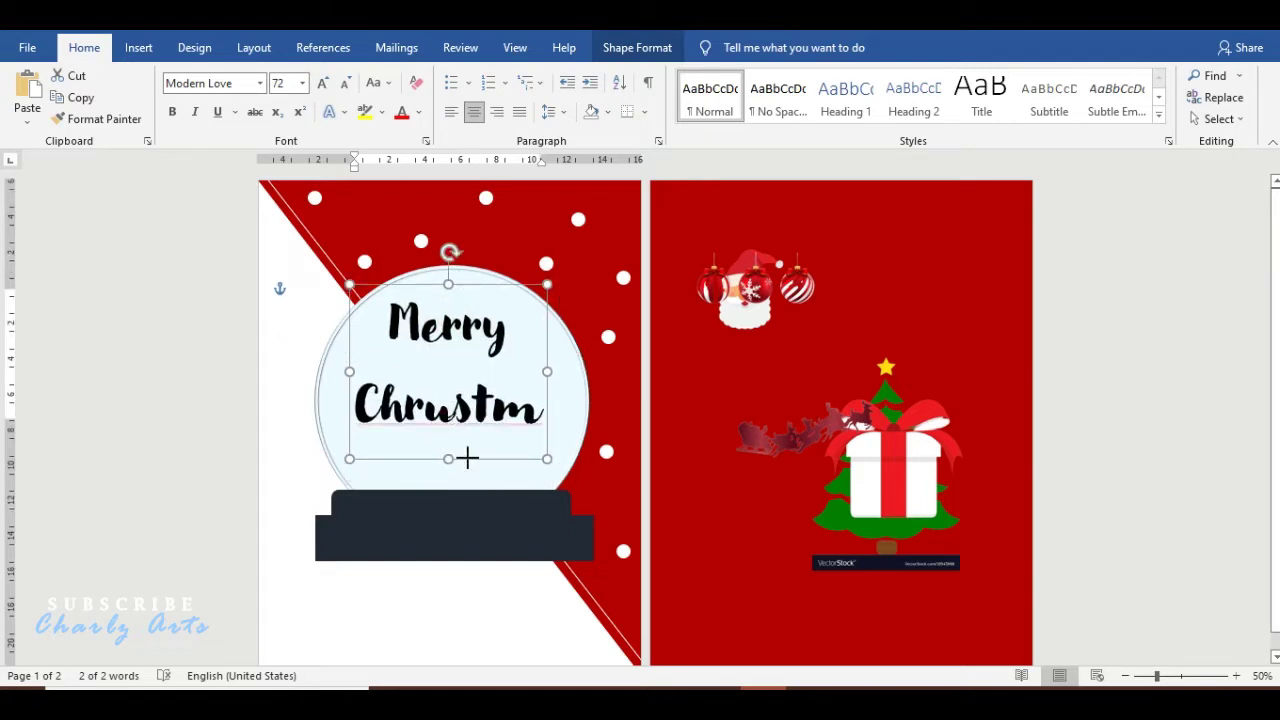
drag(350, 372, 287, 371)
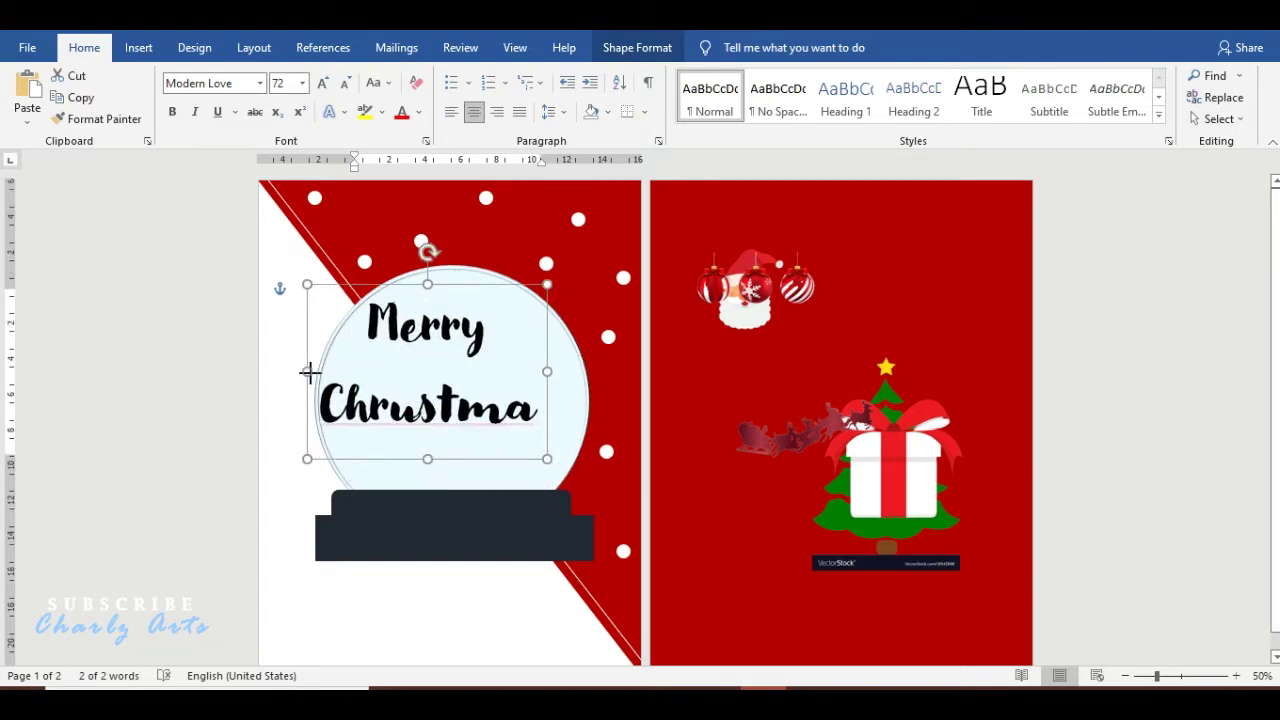
- Correct the misspelling 'Chrustmas' to 'Christmas' using the spelling suggestions
right_click(430, 418)
click(398, 418)
double_click(398, 418)
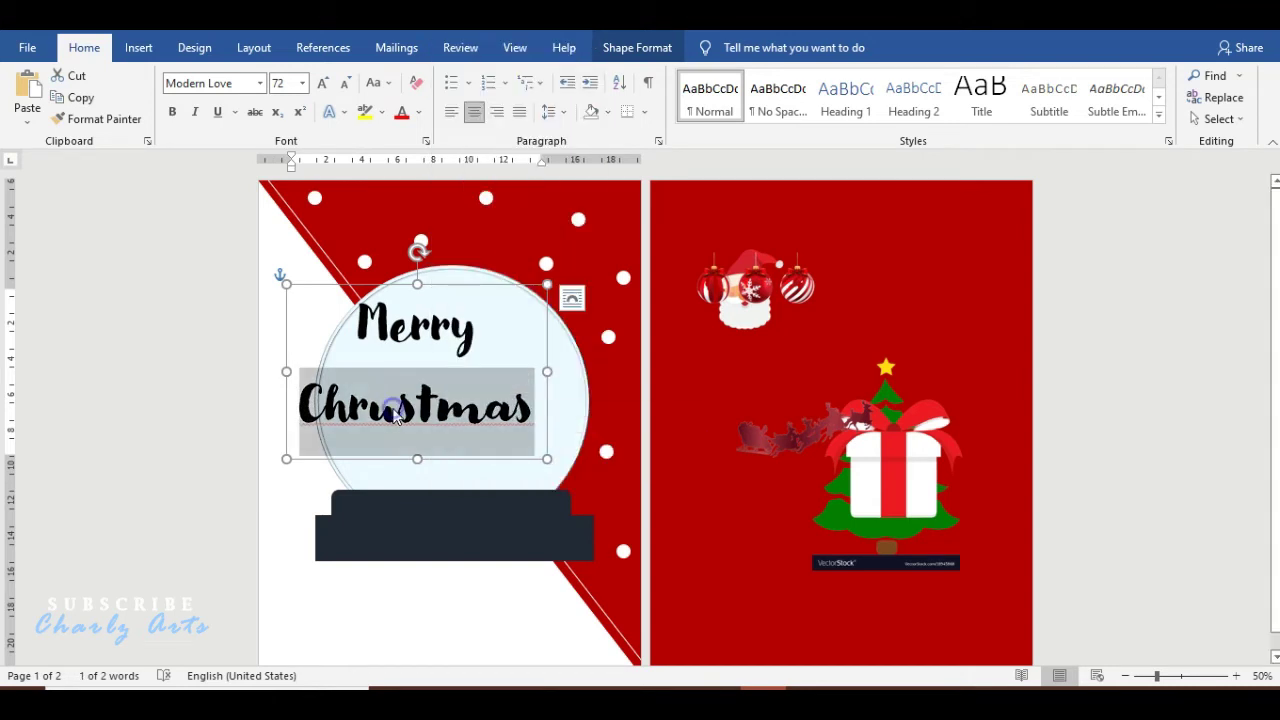
right_click(397, 418)
click(437, 92)
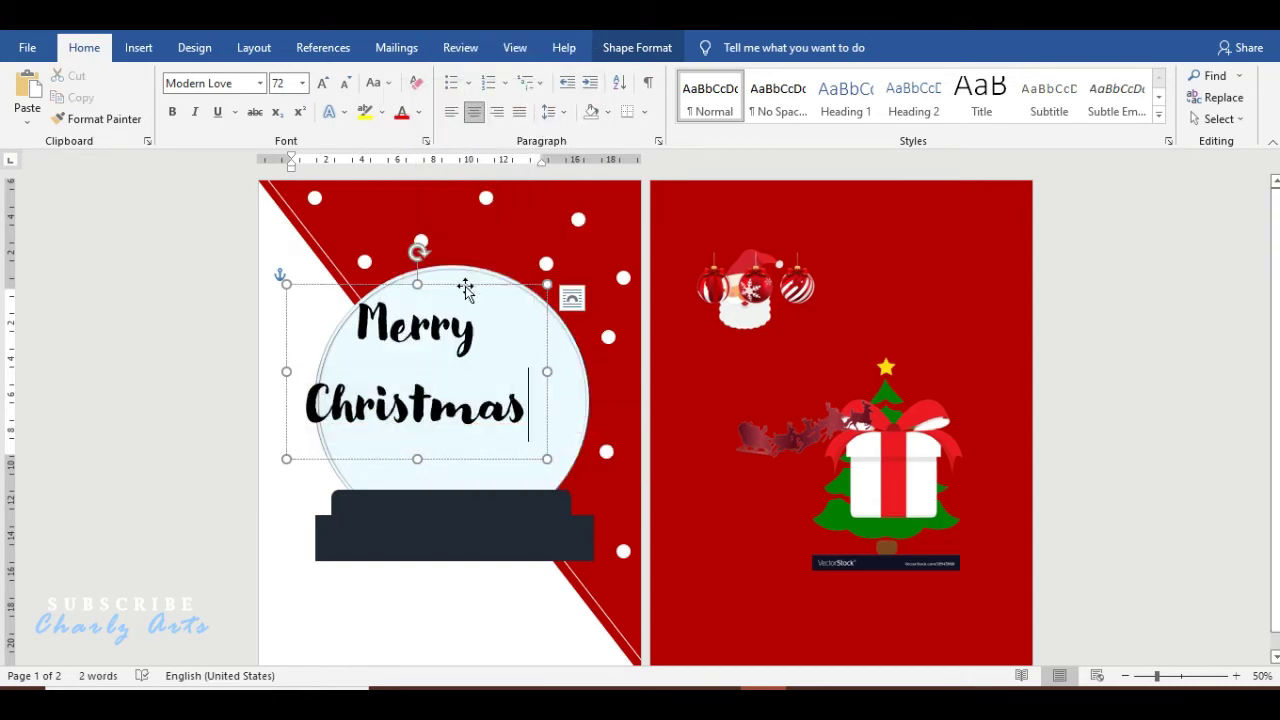
- Centre the greeting in the globe and change its font colour to a dark shade
drag(465, 289, 500, 309)
key(ctrl+a)
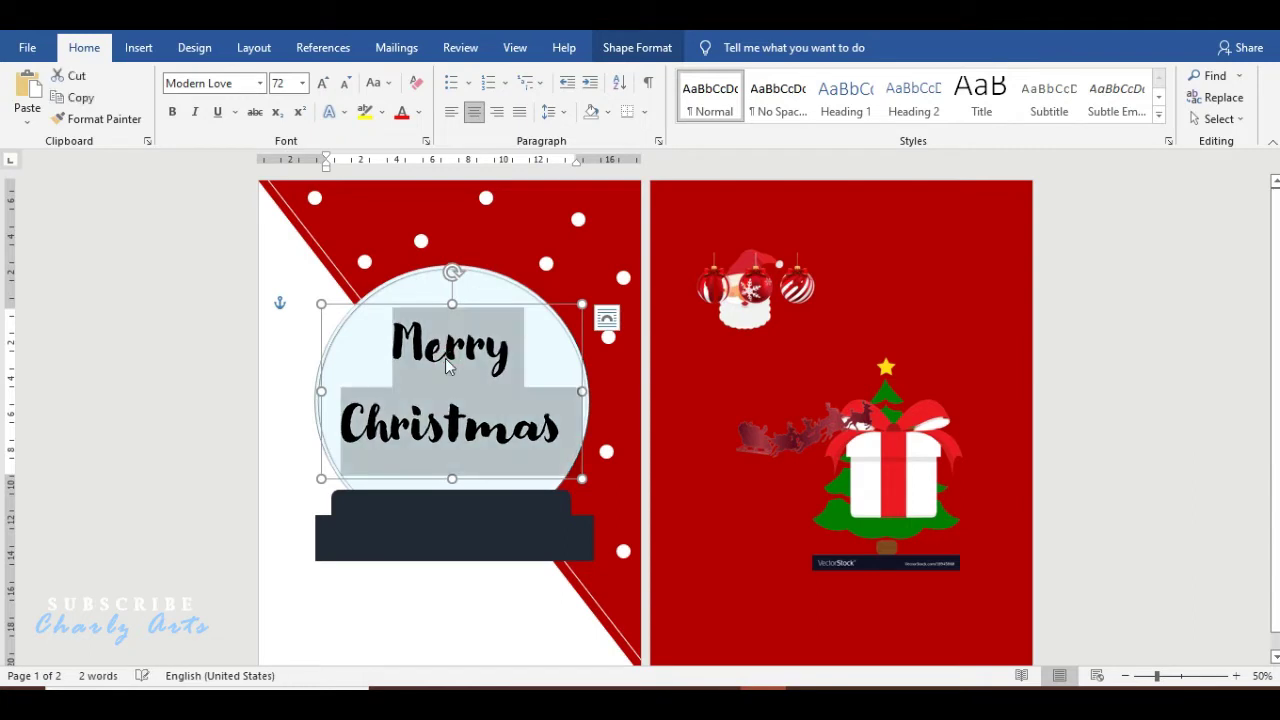
click(418, 112)
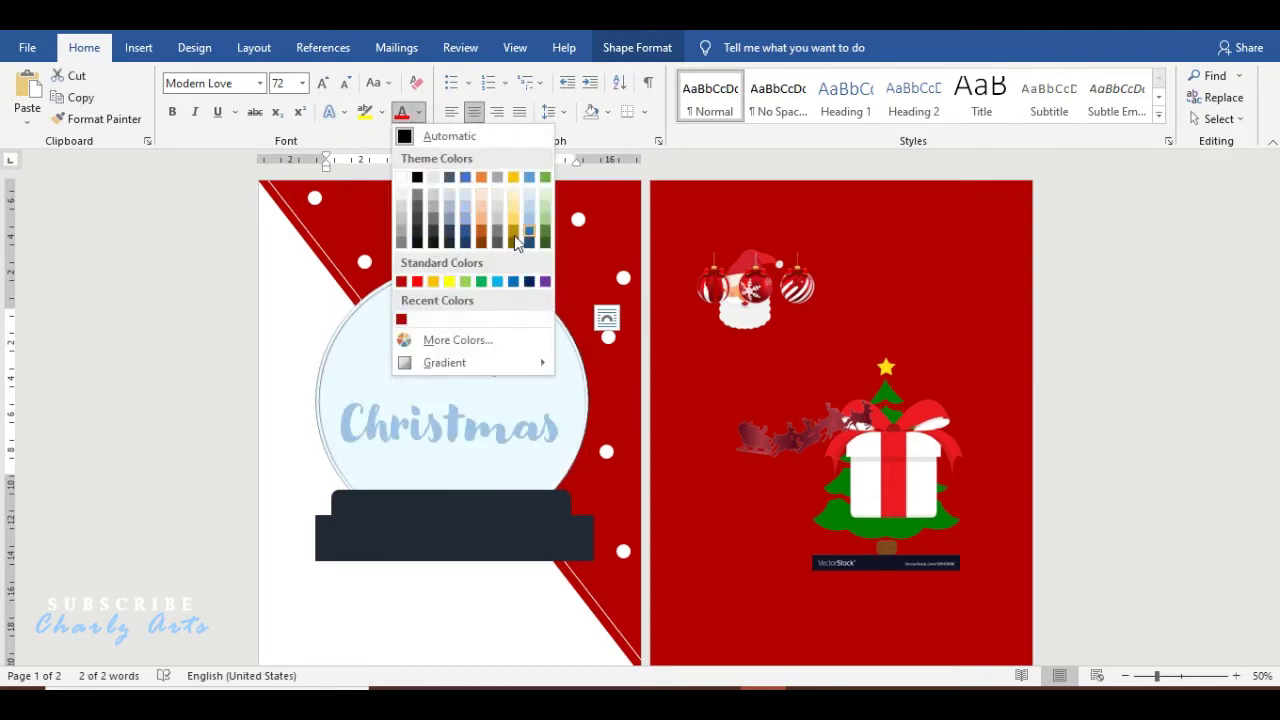
click(446, 243)
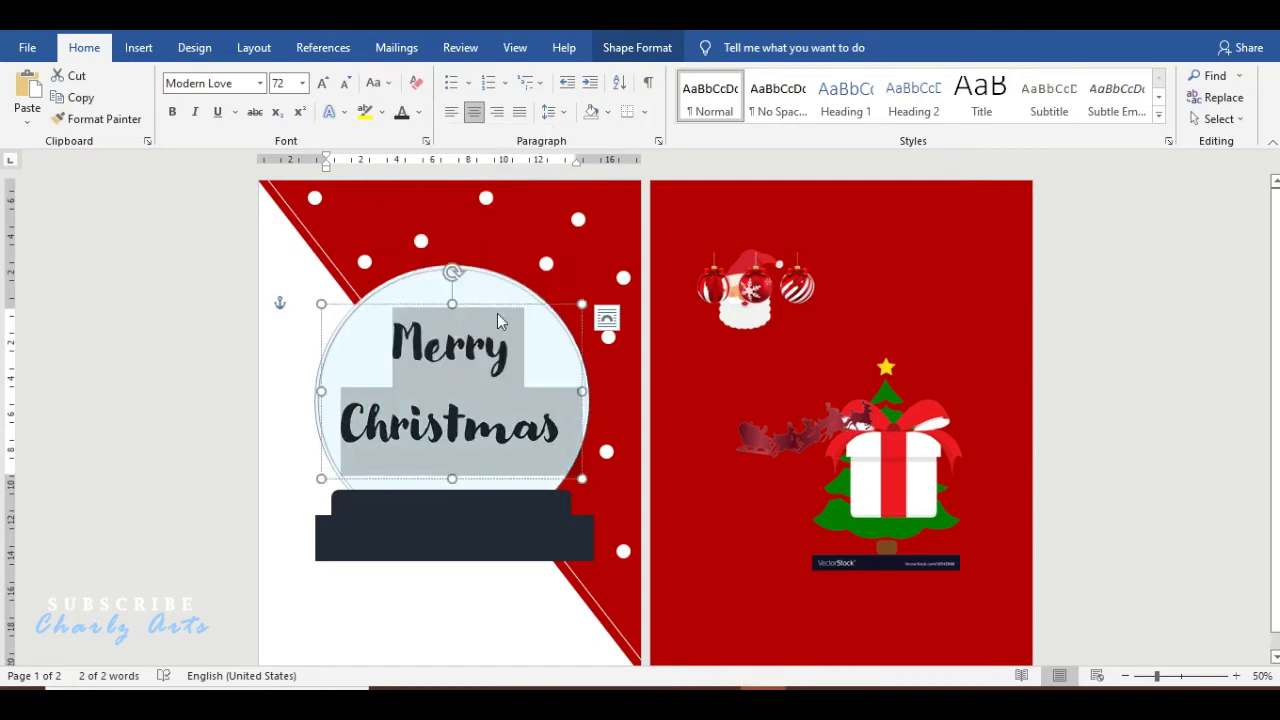
click(1047, 320)
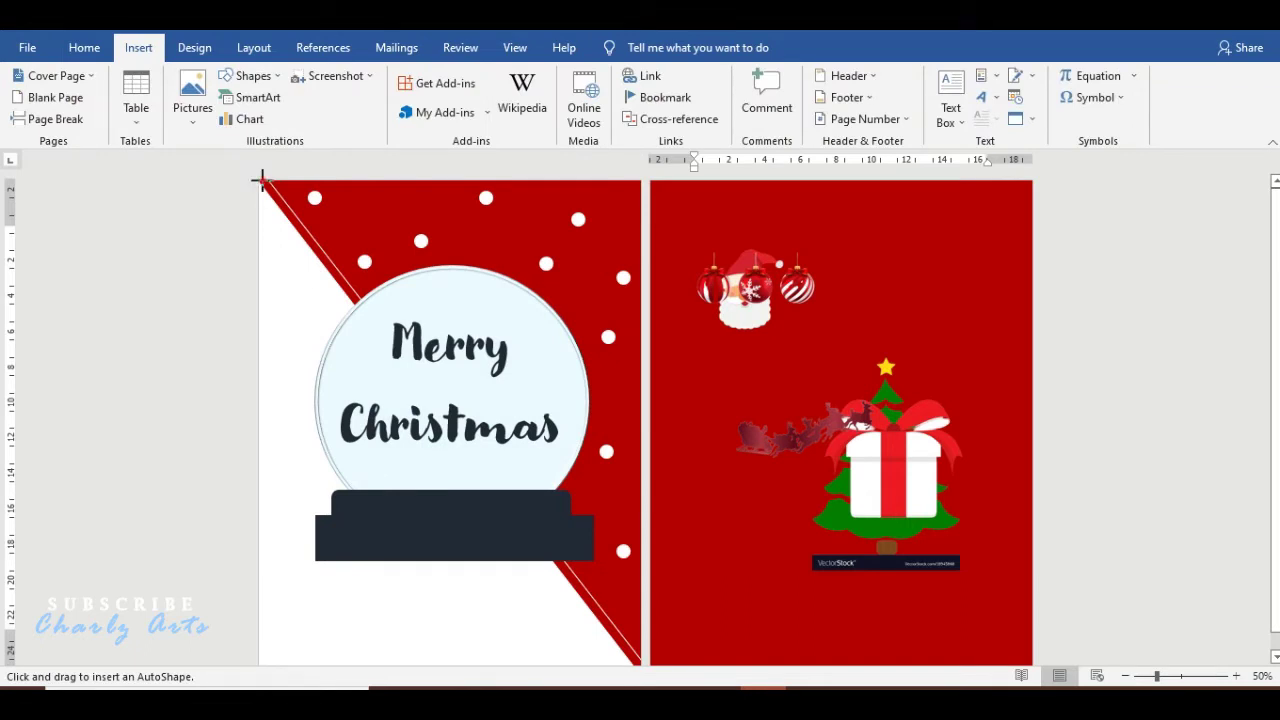
- Draw a 27.99 × 1.38 cm stripe along the cover's left edge, trying dark green before filling it red
drag(262, 178, 288, 656)
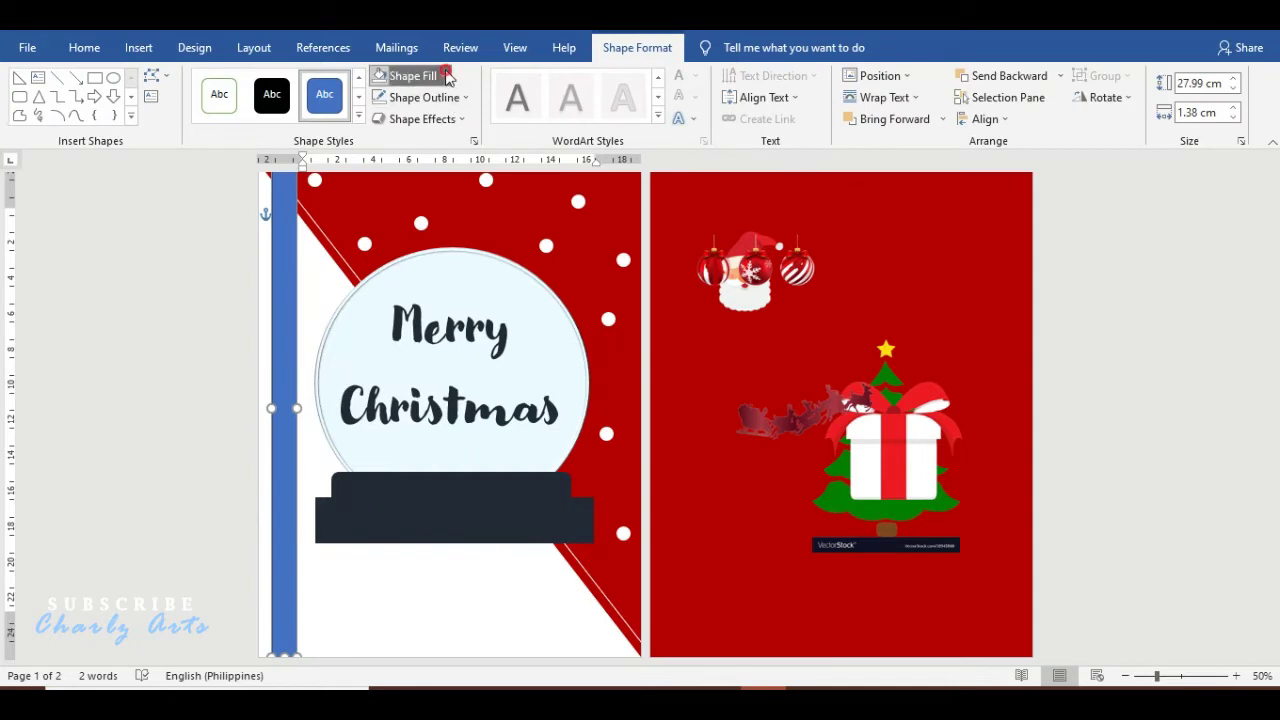
click(446, 77)
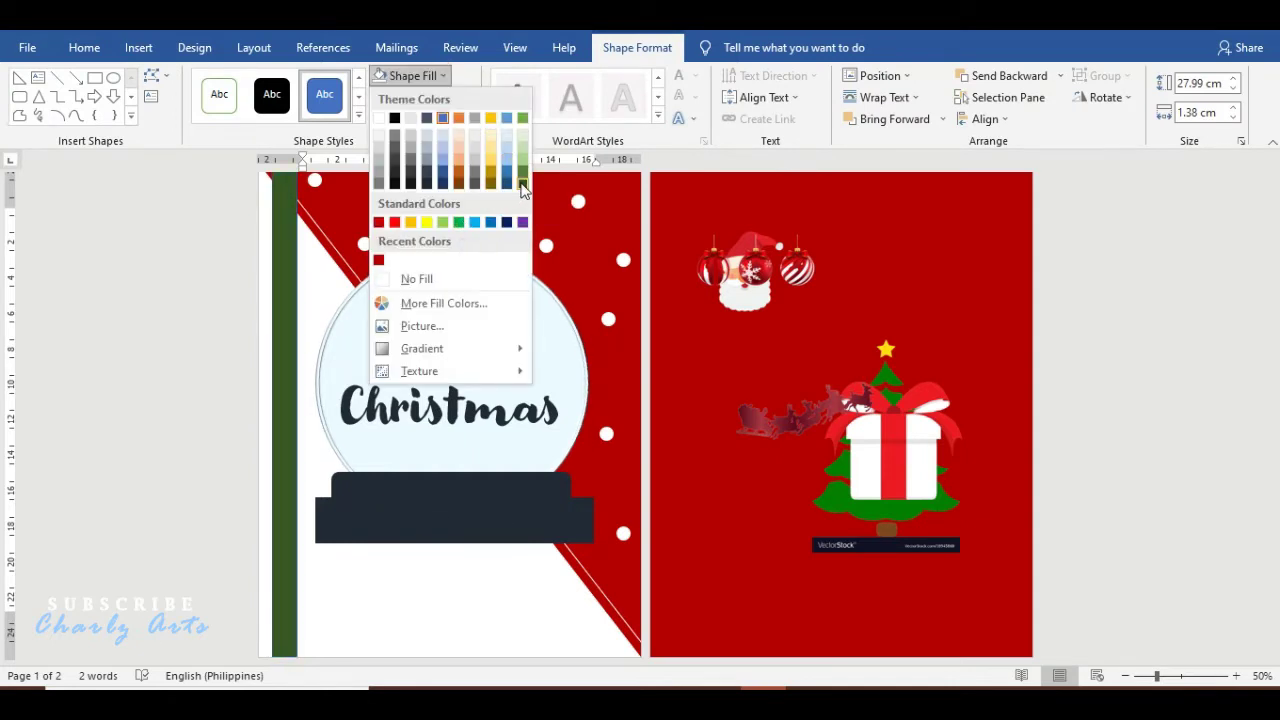
click(522, 171)
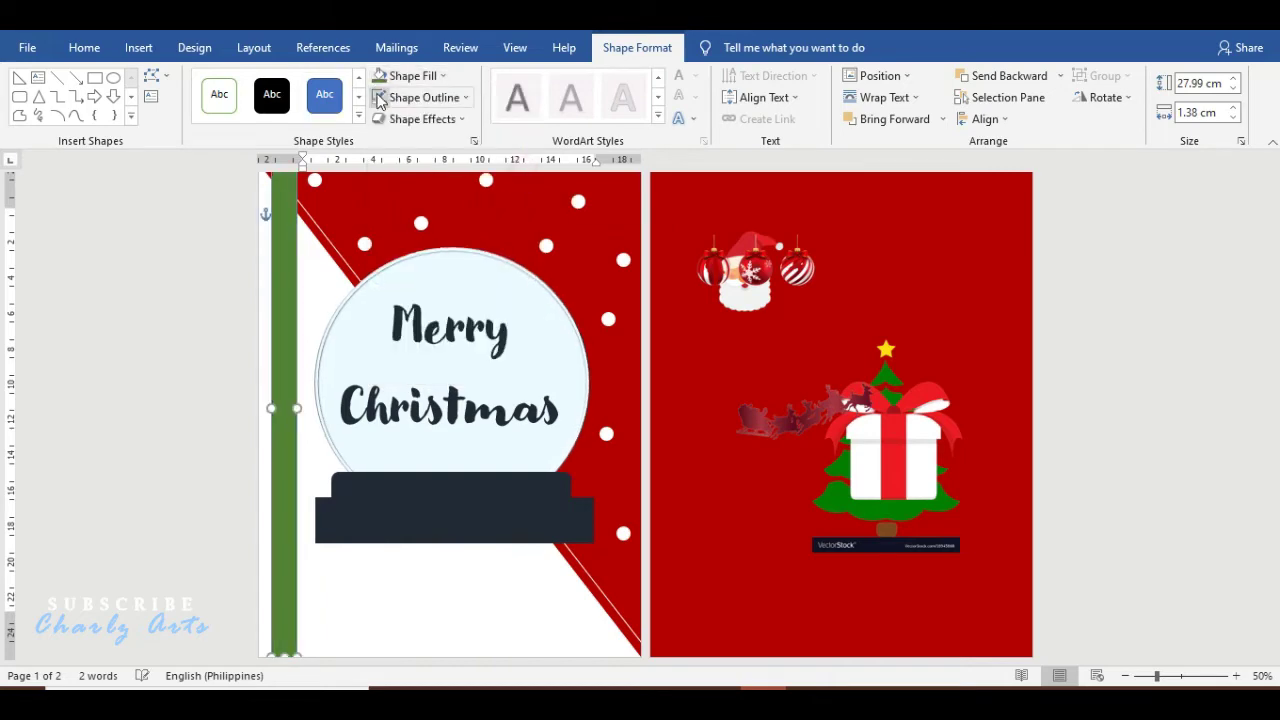
click(1231, 365)
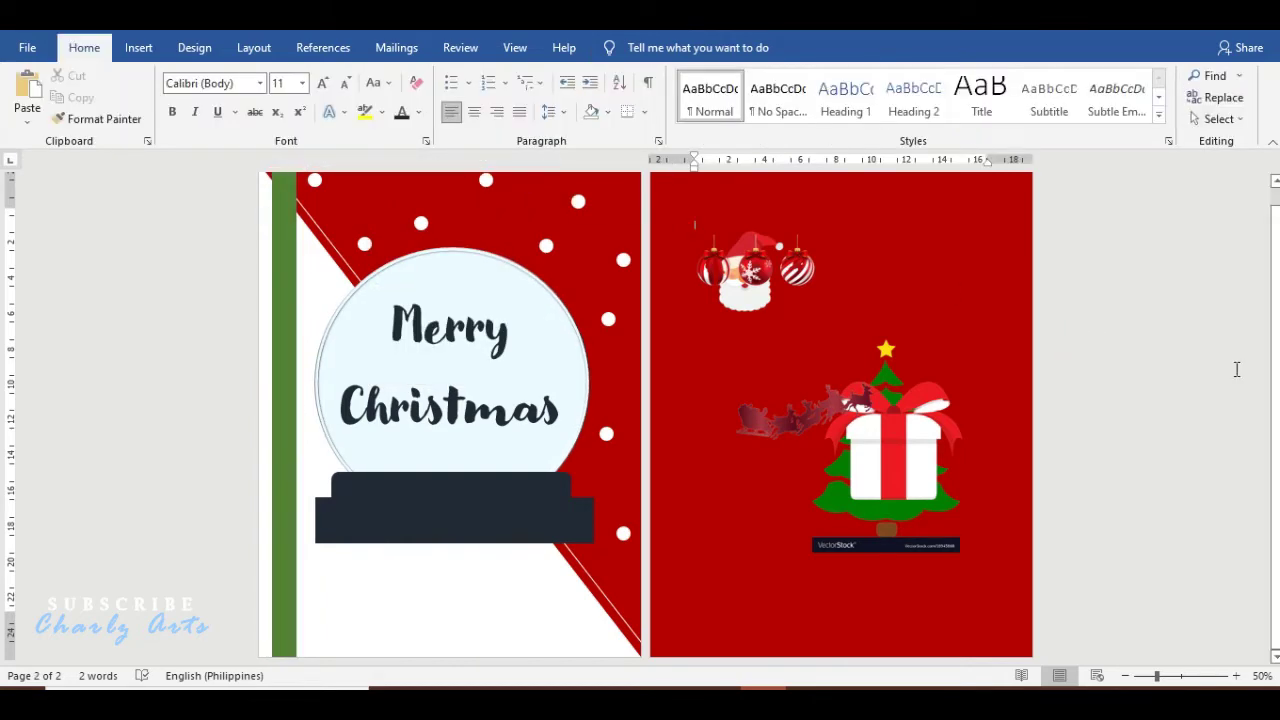
click(290, 300)
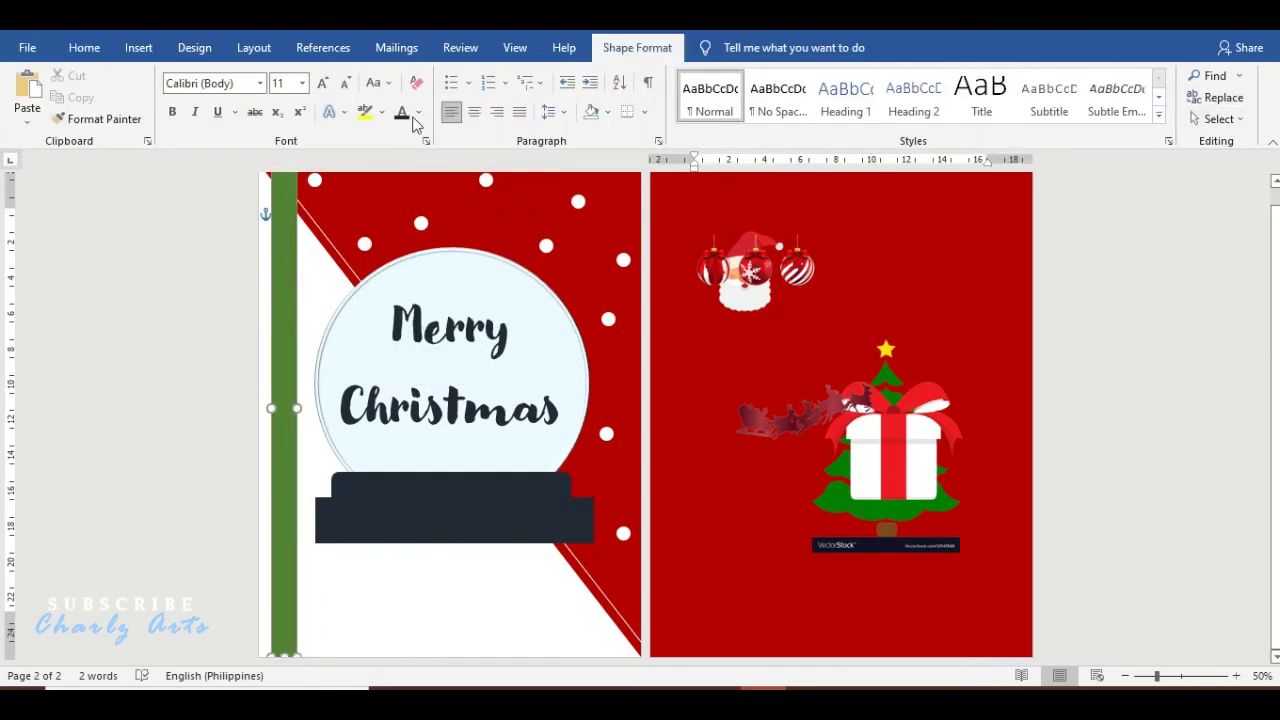
click(412, 76)
click(379, 261)
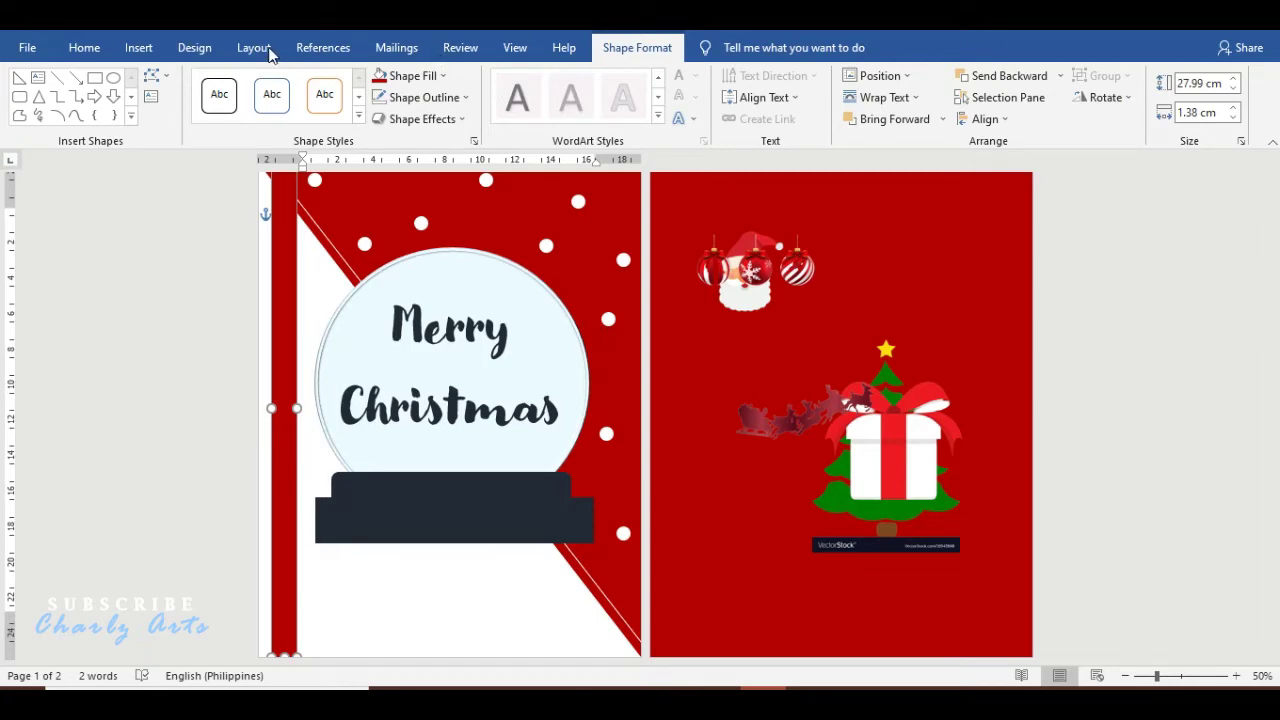
click(194, 48)
- Replace the Small grid page pattern with a red Dotted: 90% pattern on both pages
click(708, 208)
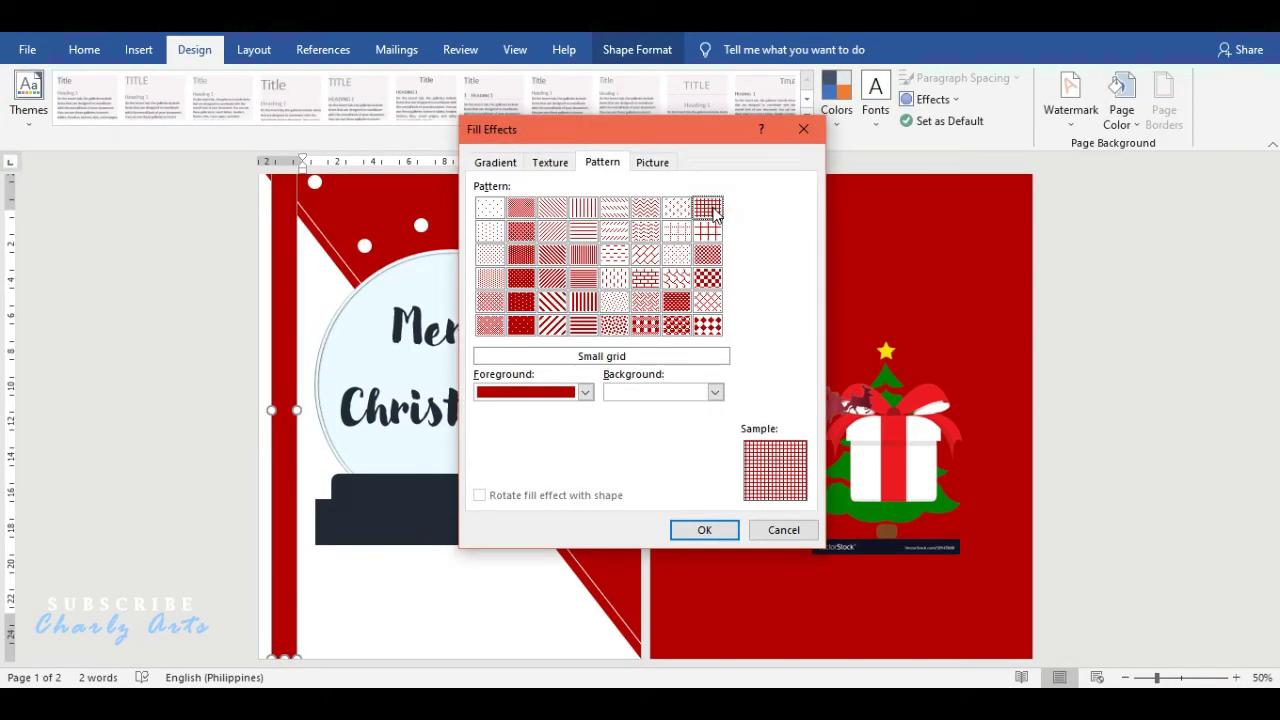
key(Return)
click(1122, 112)
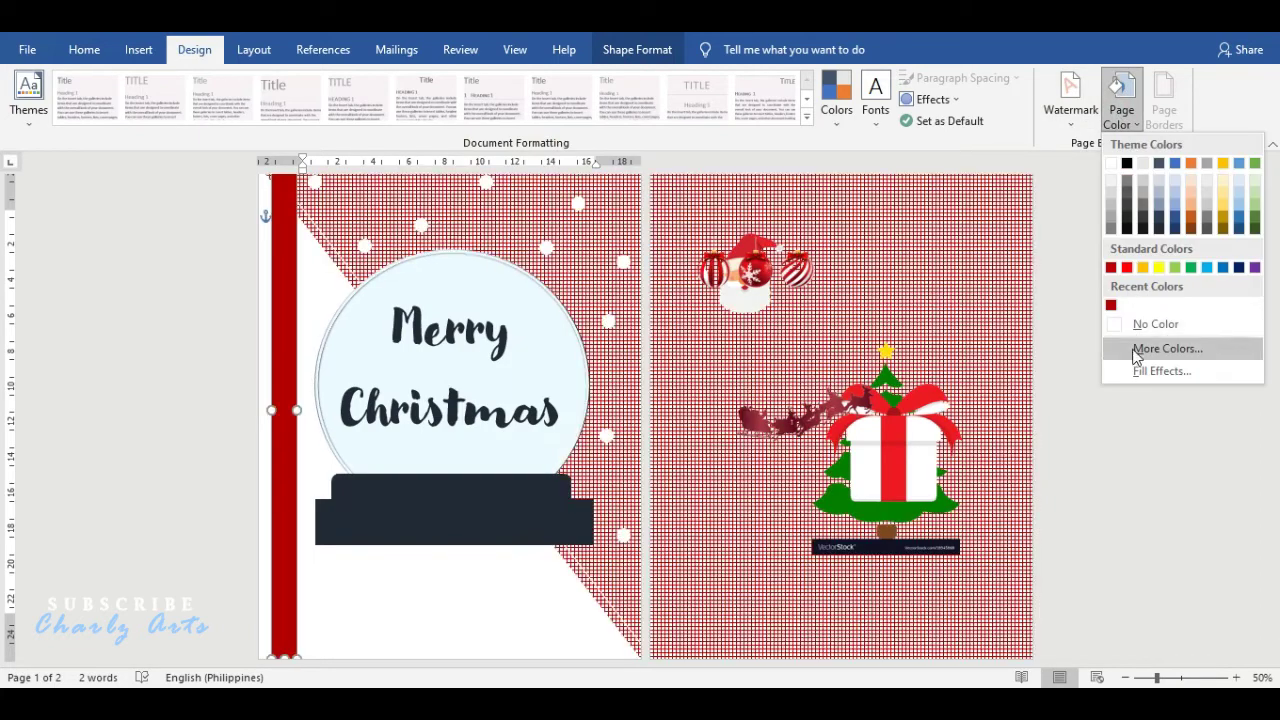
click(1137, 372)
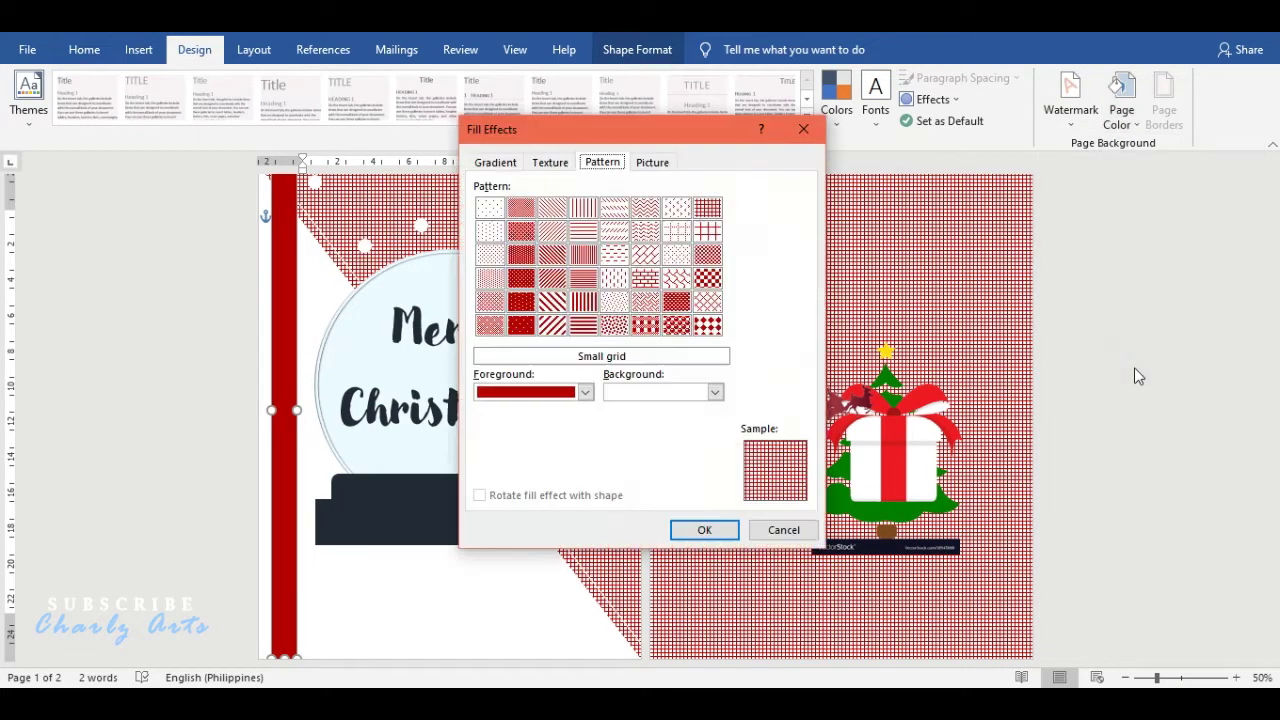
click(708, 279)
click(530, 305)
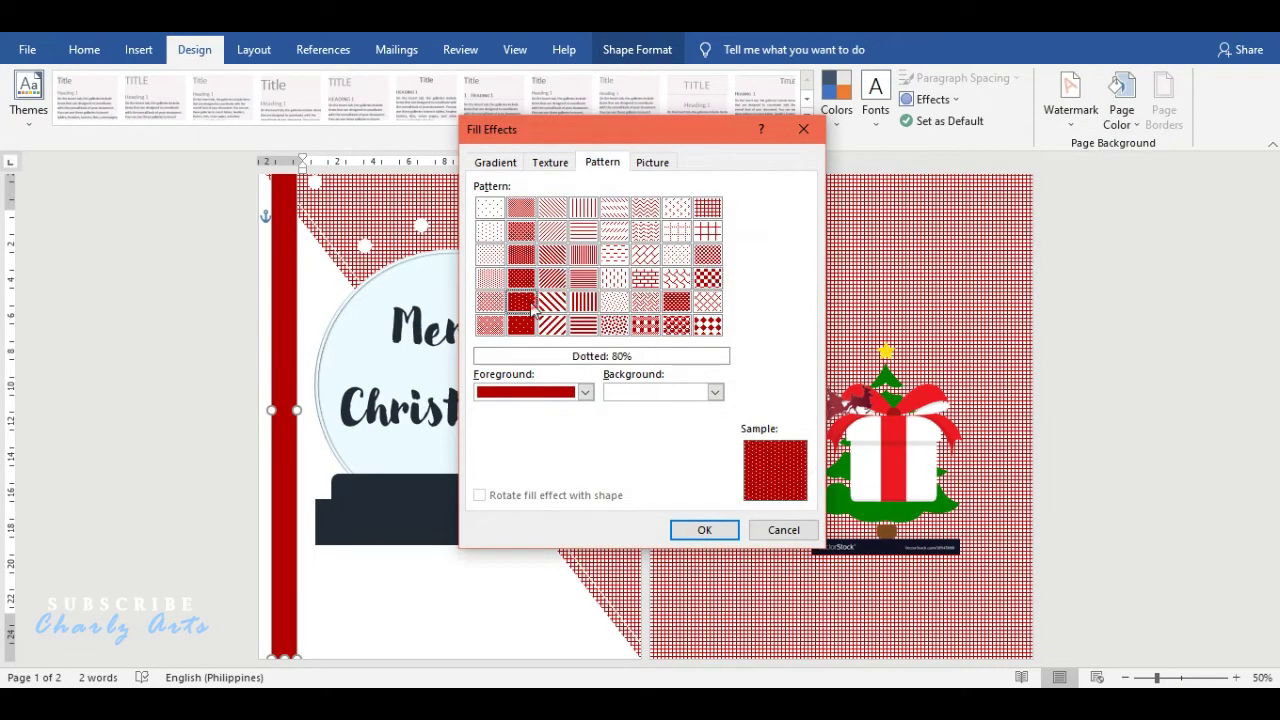
click(518, 327)
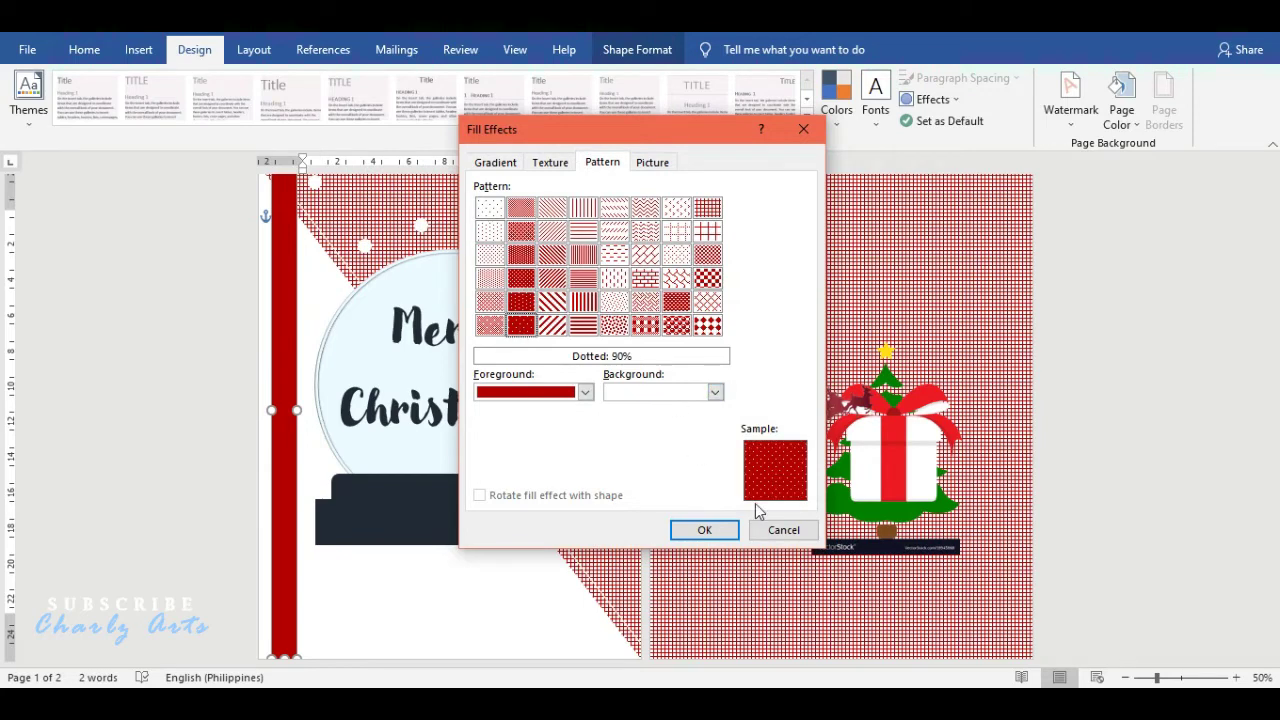
key(Return)
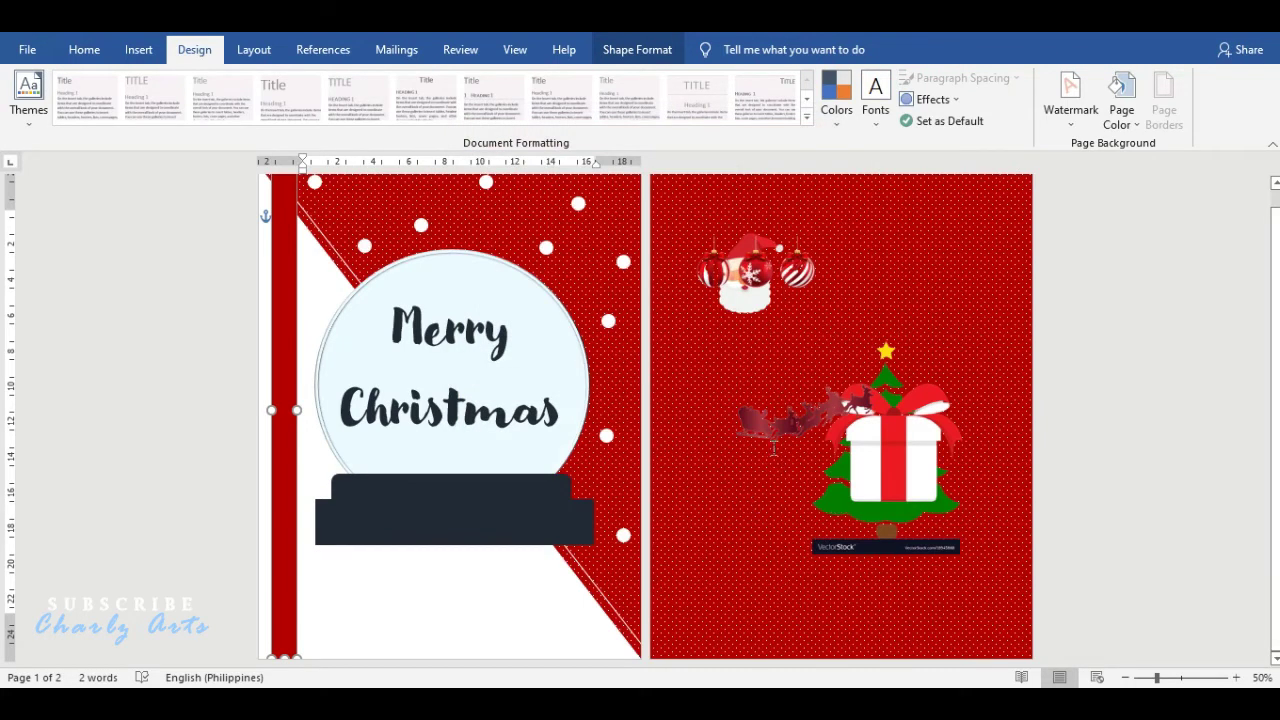
click(608, 322)
- Move a snow dot into the red area, delete a stray dot, and copy one near the cover's top
mouse_move(578, 204)
mouse_down()
mouse_move(504, 222)
mouse_move(400, 190)
mouse_up()
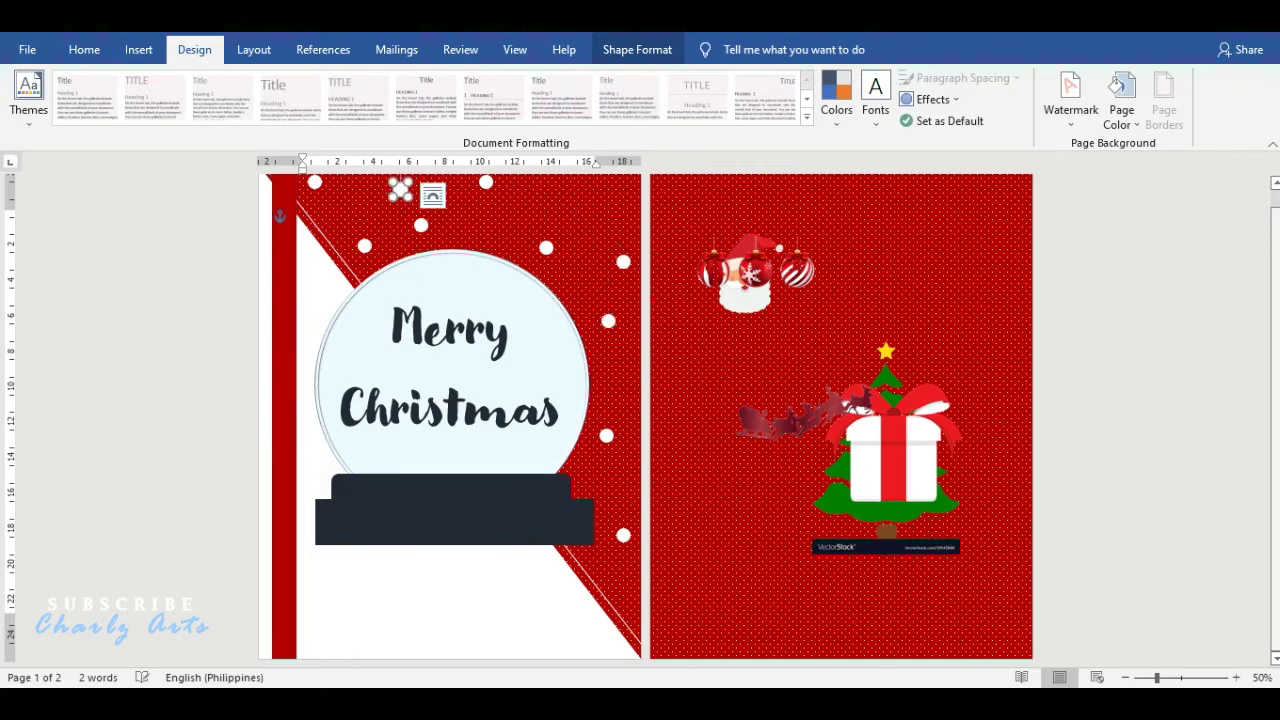
scroll(400, 207, up, 1)
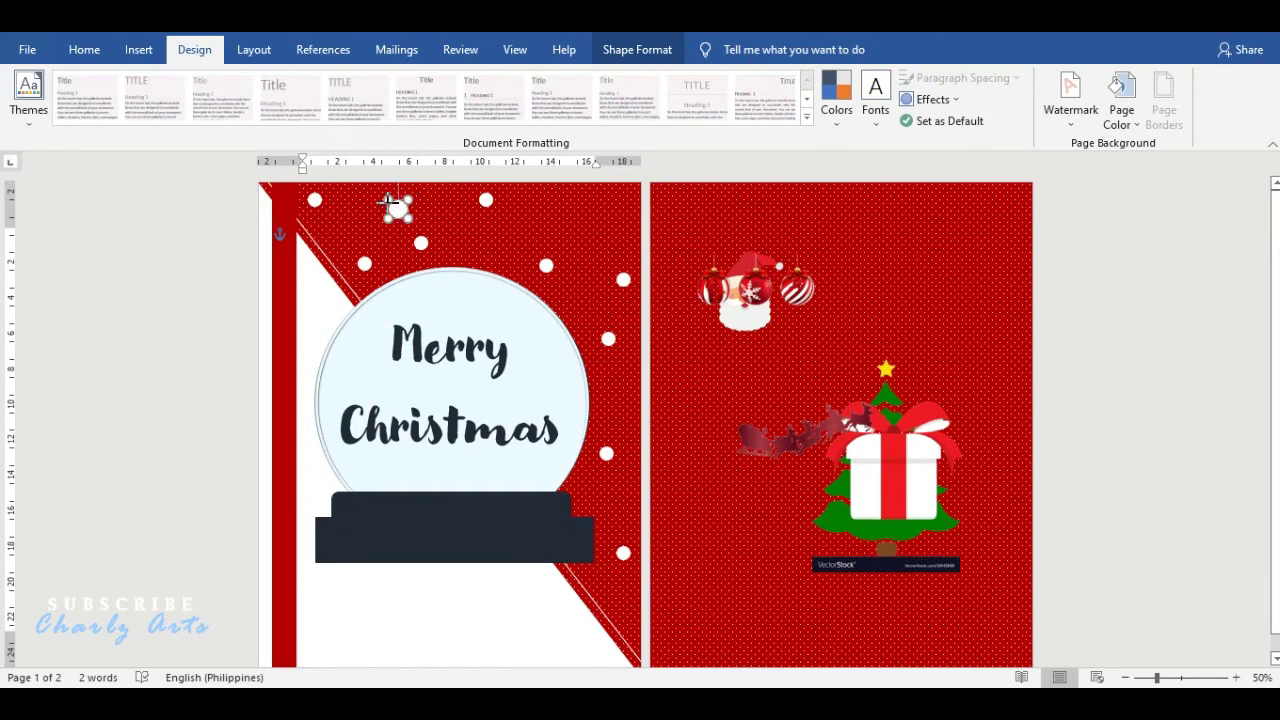
key(Delete)
drag(484, 203, 414, 205)
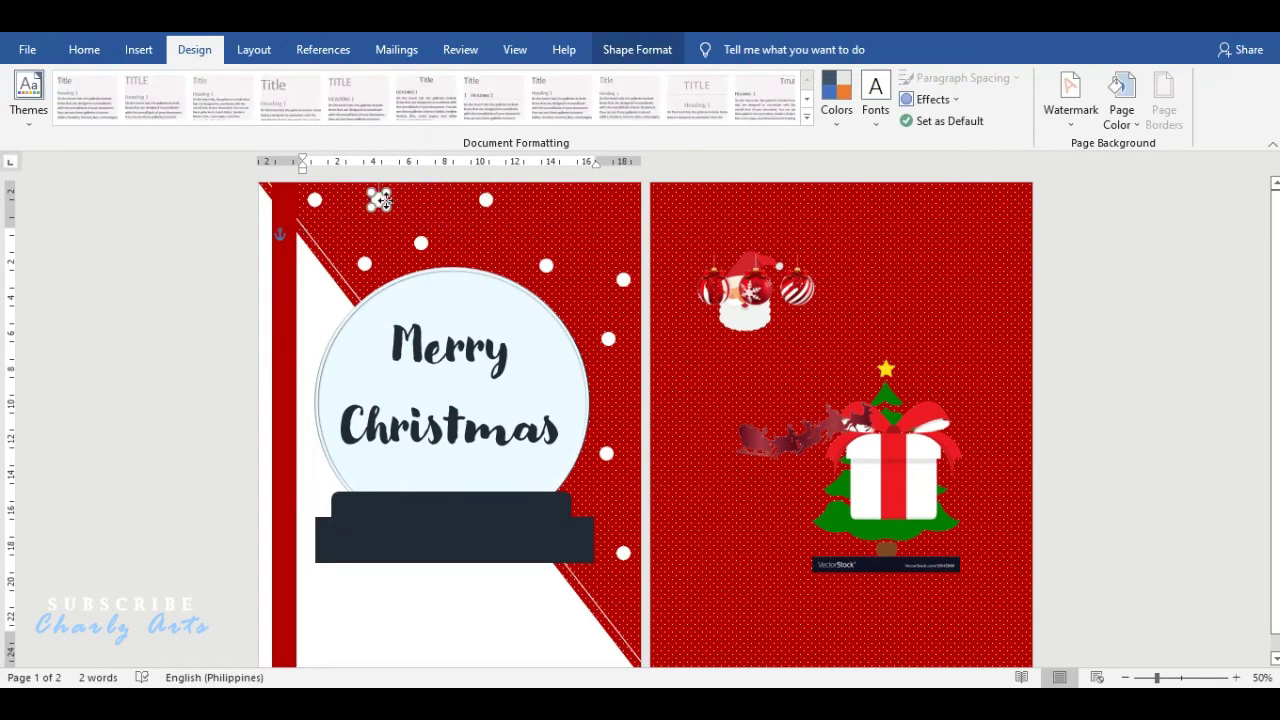
mouse_move(414, 205)
mouse_down()
mouse_move(396, 196)
mouse_move(605, 186)
mouse_move(580, 230)
mouse_up()
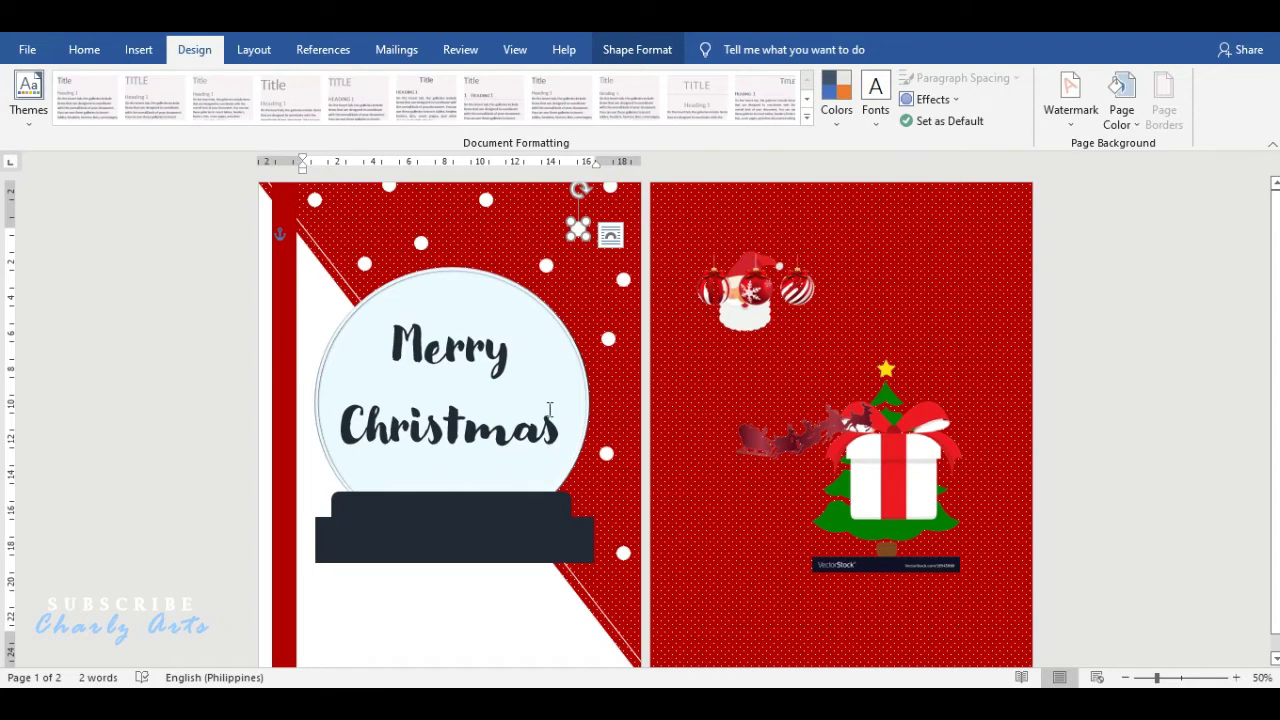
scroll(947, 537, down, 1)
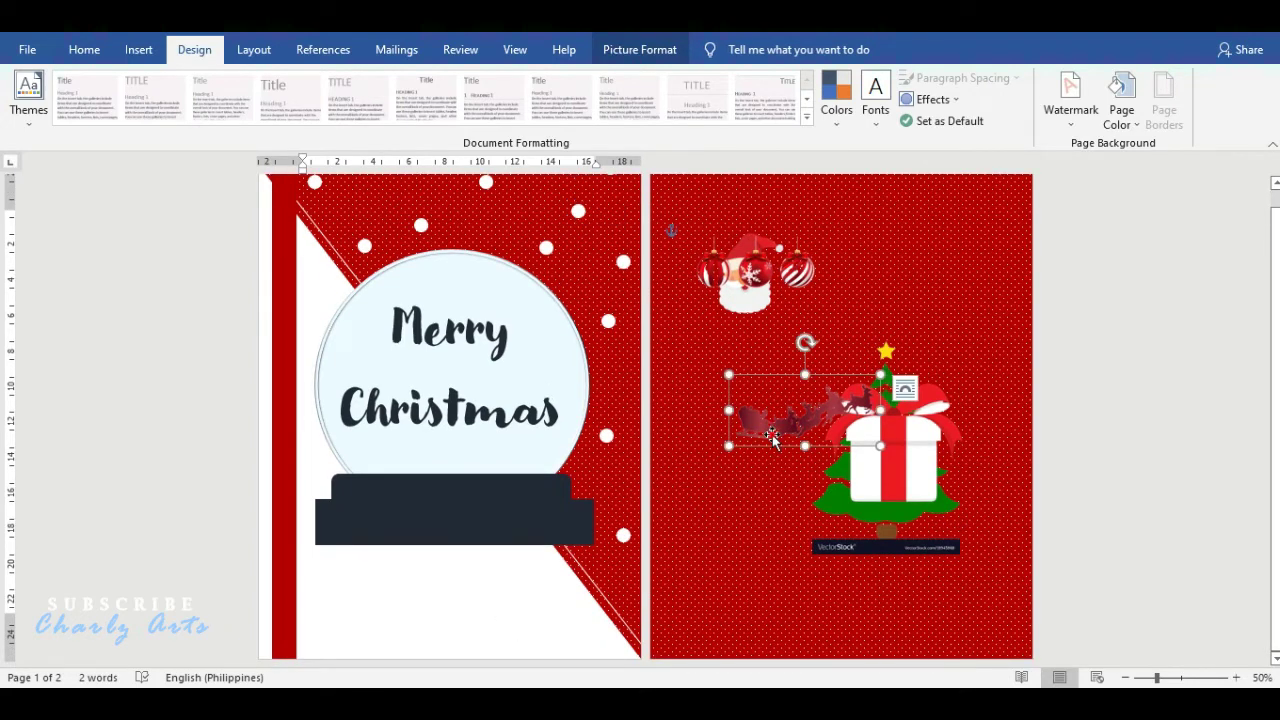
- Move the reindeer-sleigh picture to the bottom of the cover and enlarge it
mouse_move(790, 420)
mouse_down()
mouse_move(443, 563)
mouse_move(543, 537)
mouse_up()
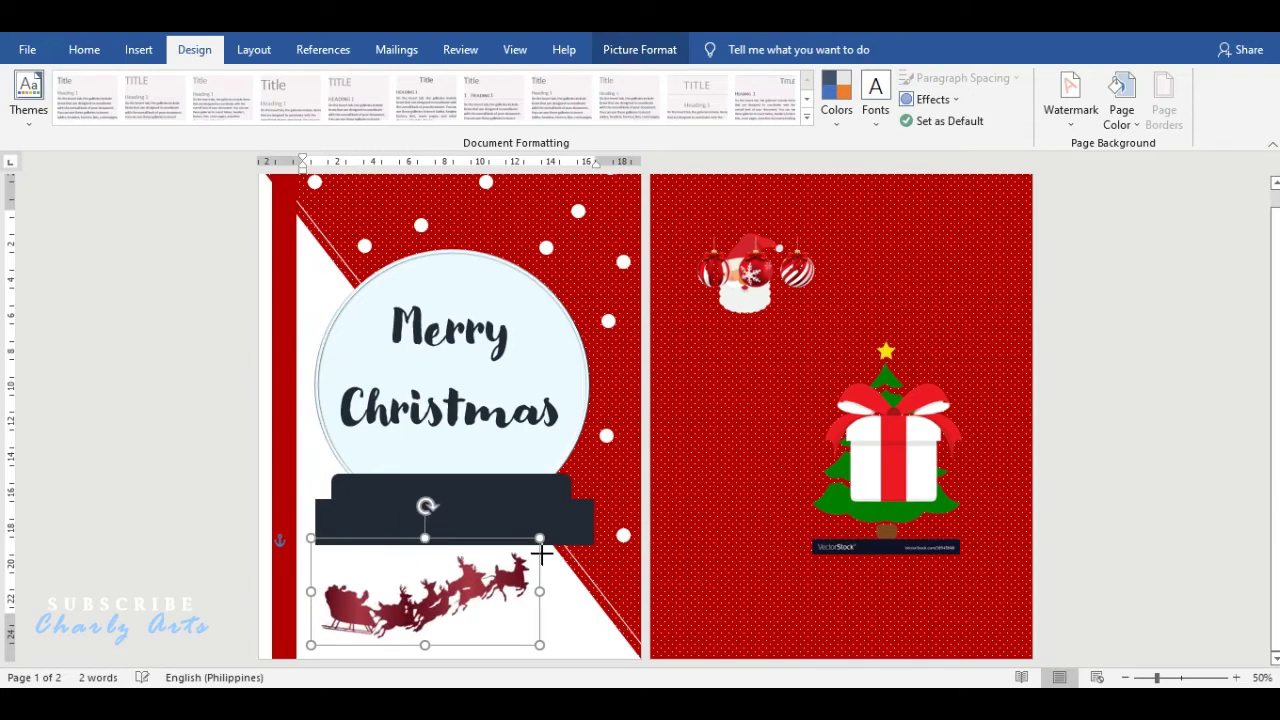
drag(477, 627, 463, 641)
drag(533, 555, 553, 543)
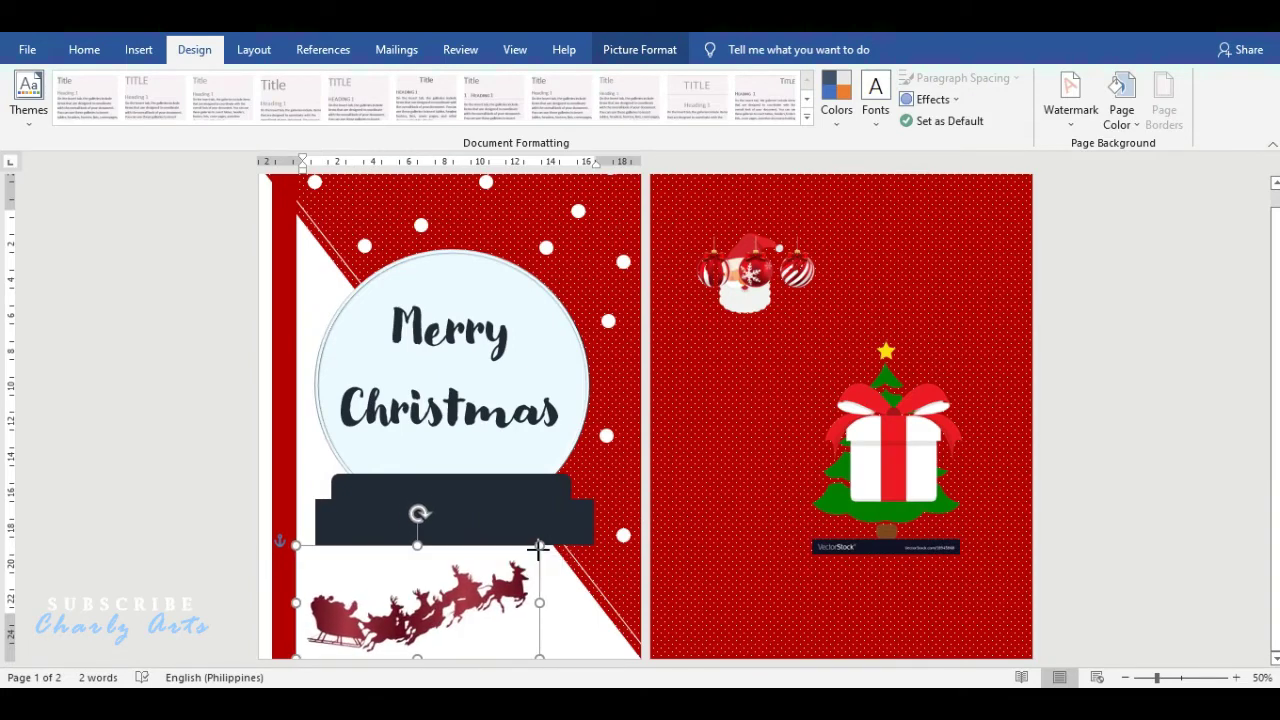
- Give the sleigh picture a higher colour saturation
click(640, 49)
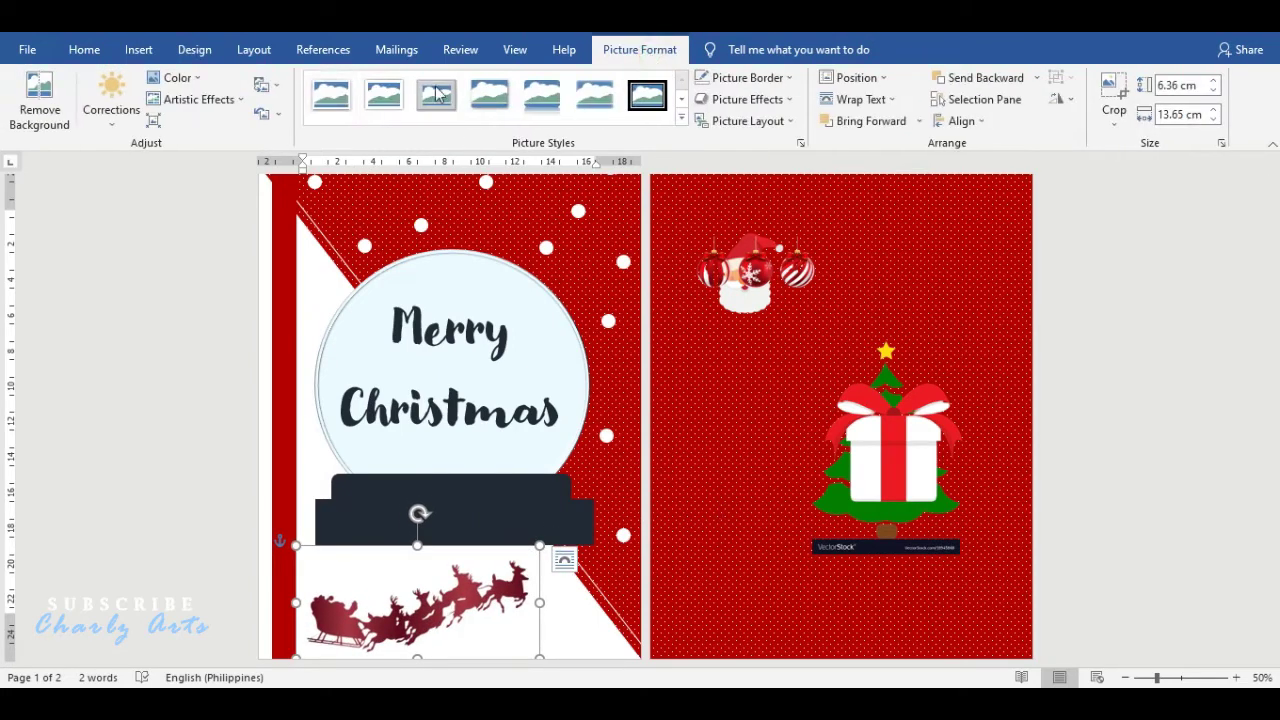
click(198, 103)
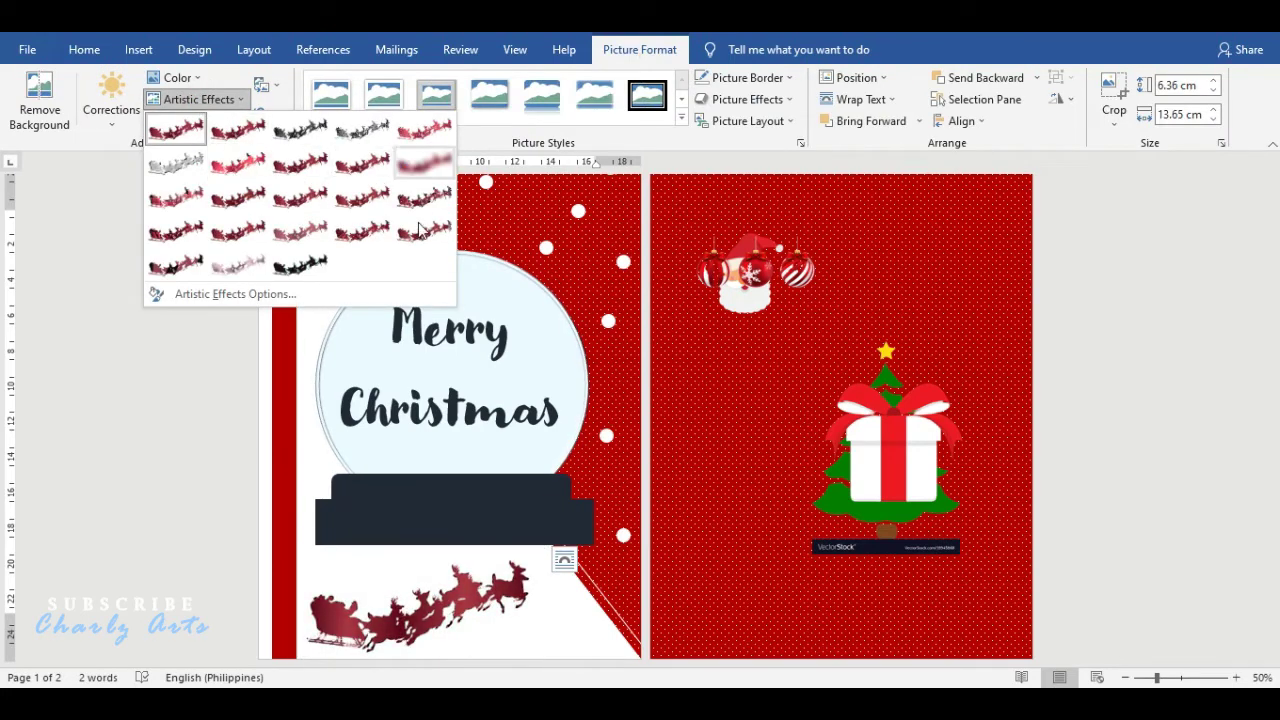
click(177, 77)
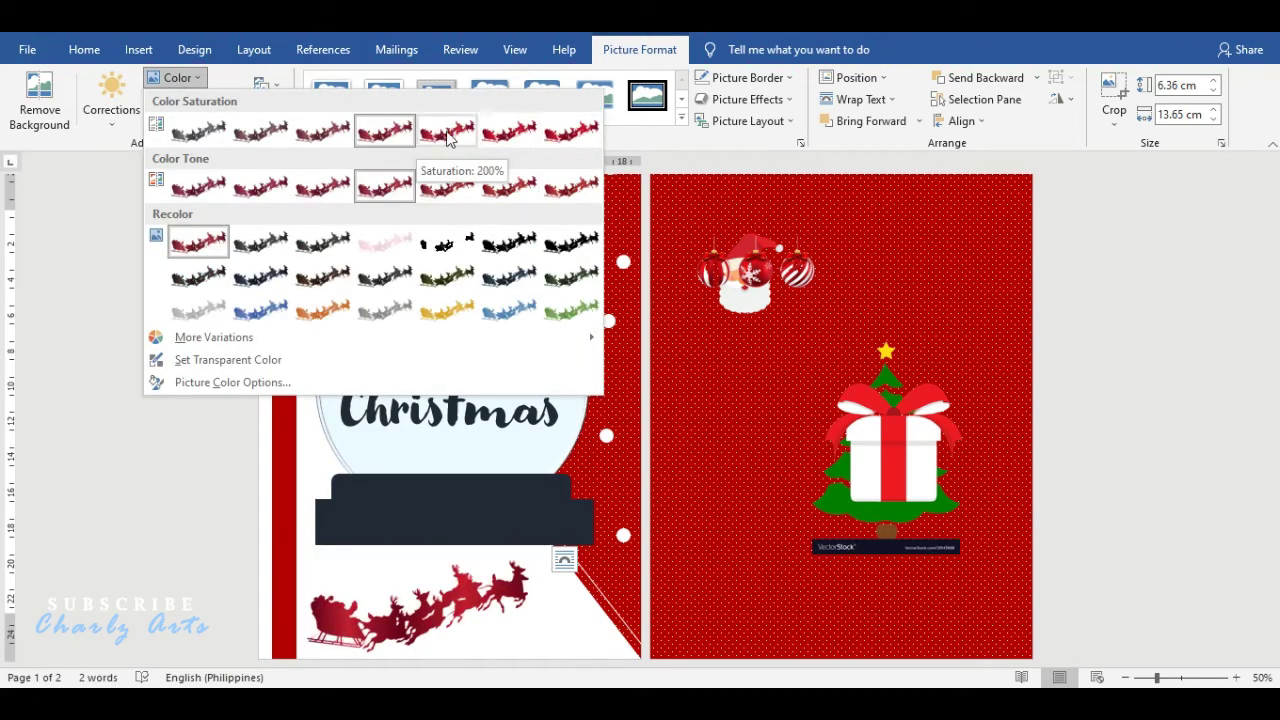
click(578, 138)
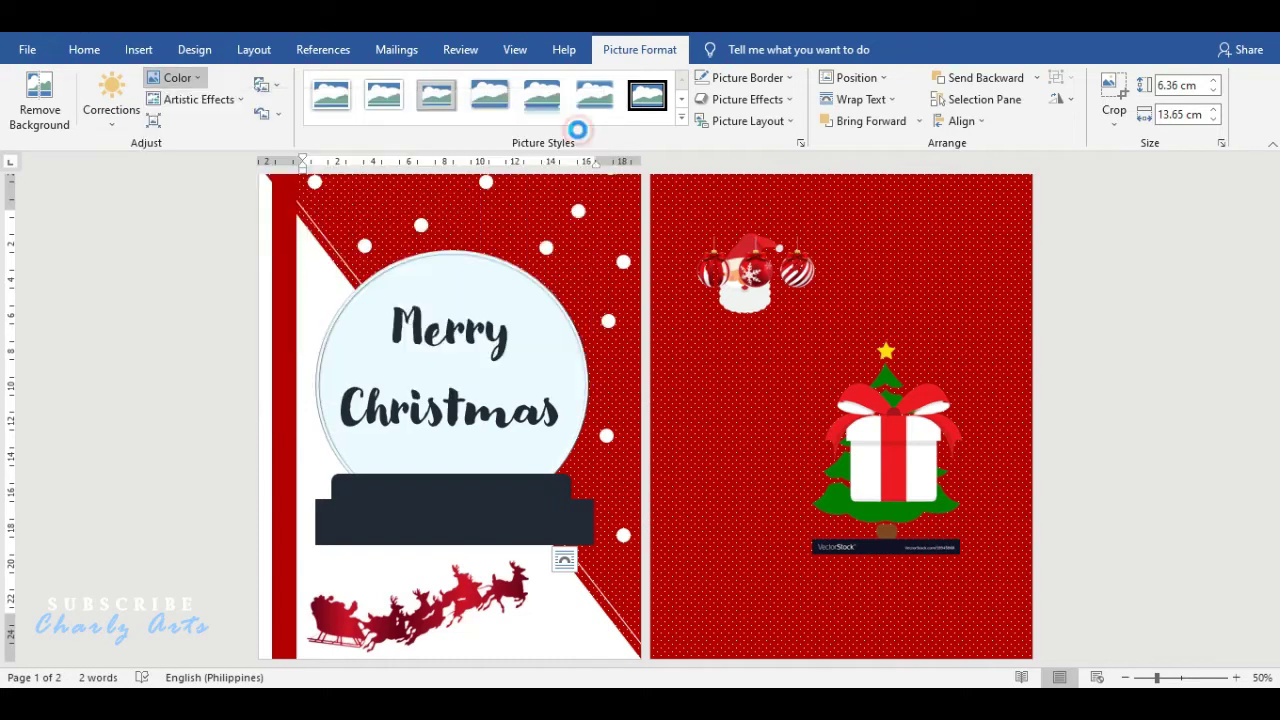
click(1123, 288)
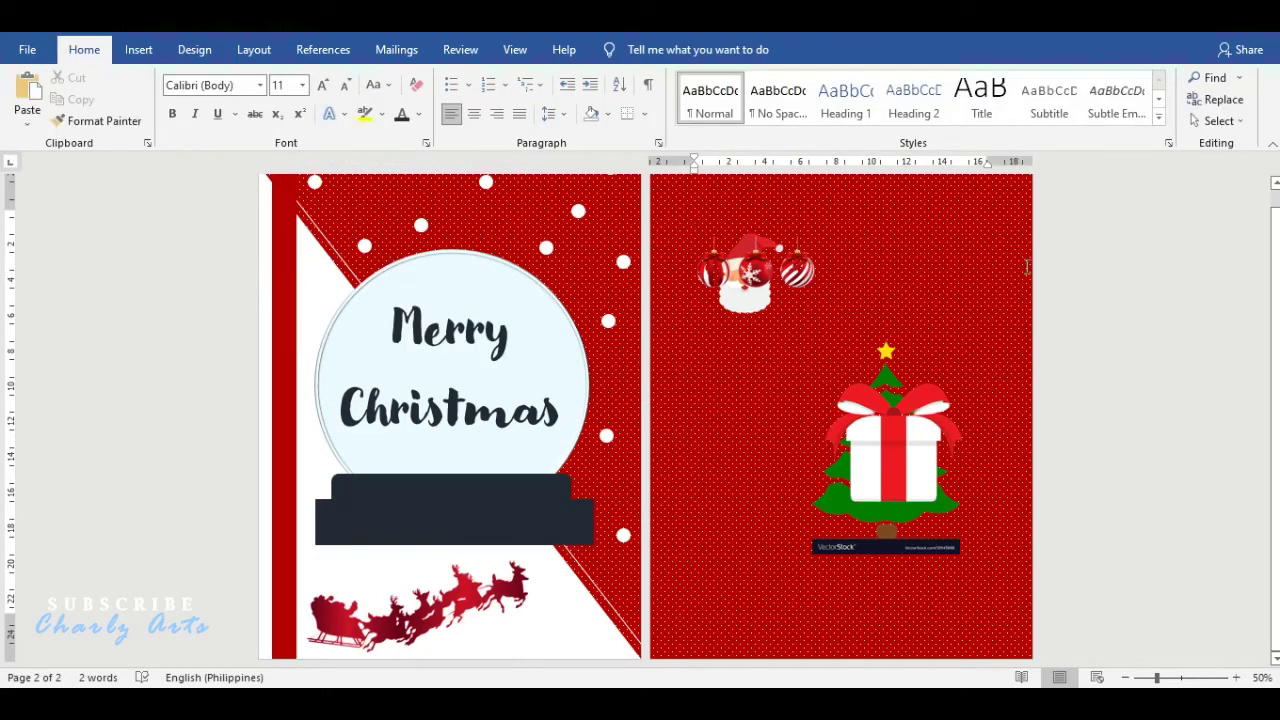
- Move the ornaments down just above the tree and give the snow globe's dark base a bevel
click(631, 292)
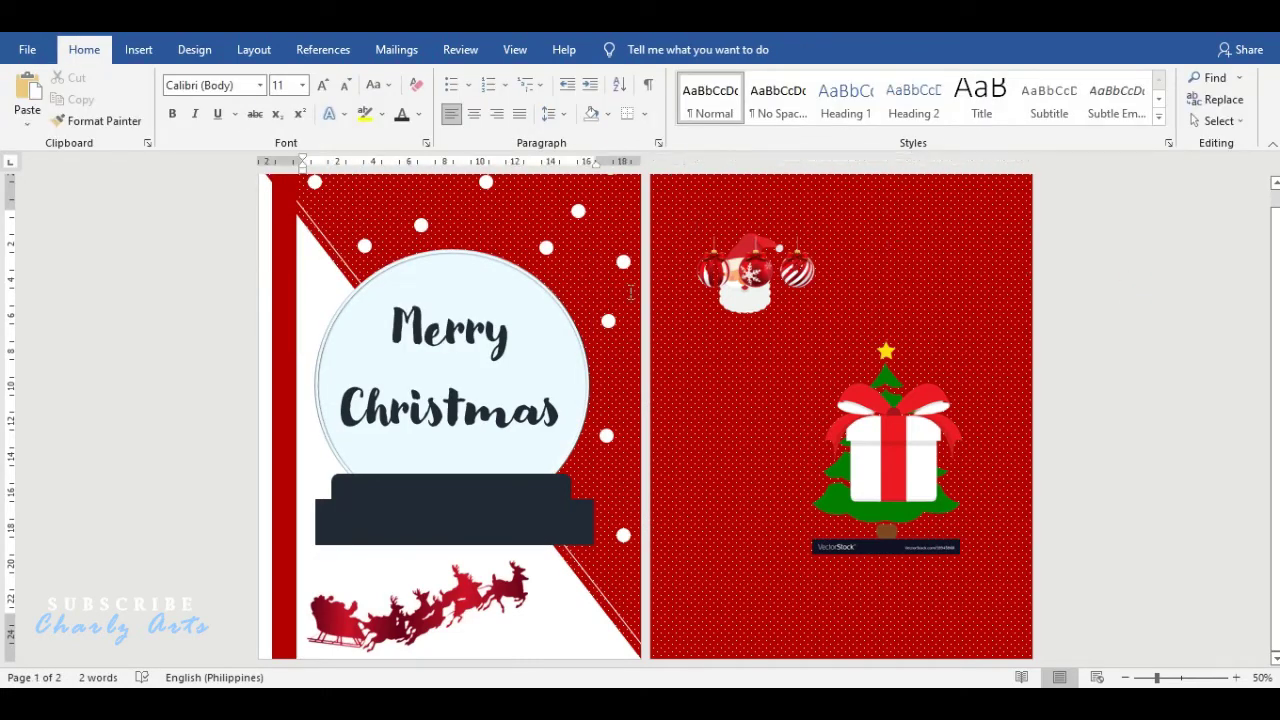
drag(717, 265, 782, 362)
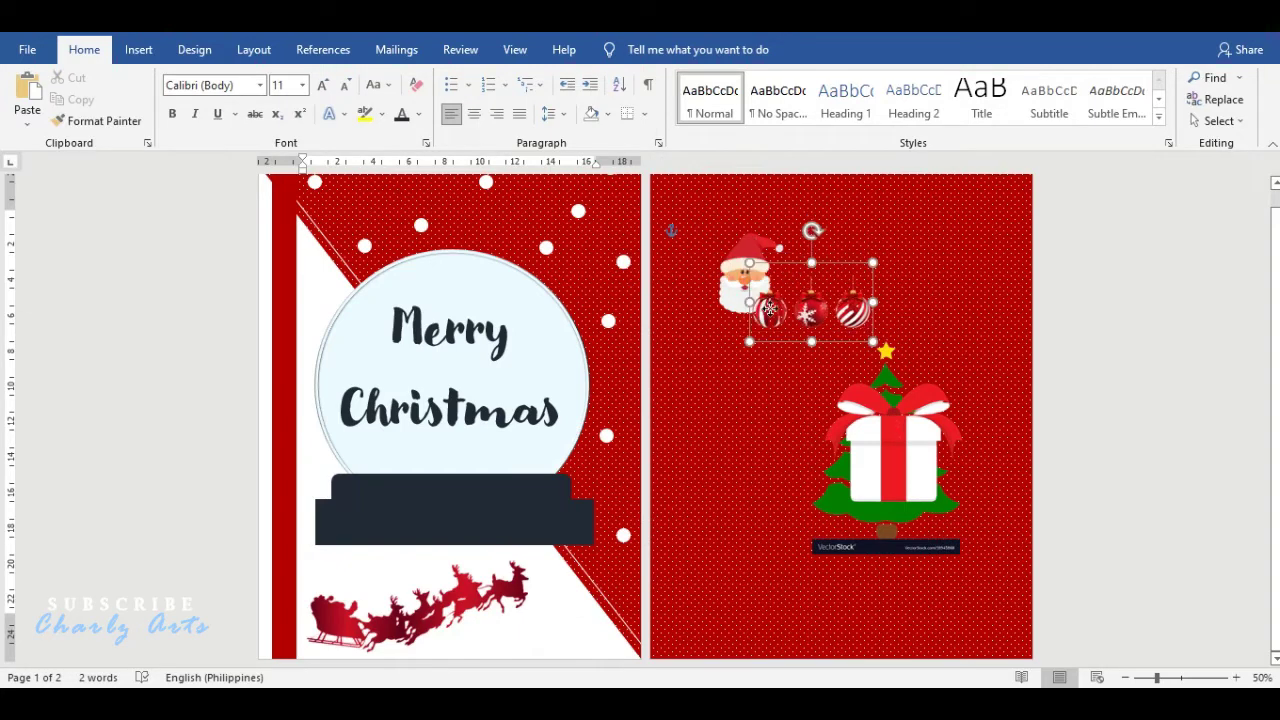
click(448, 530)
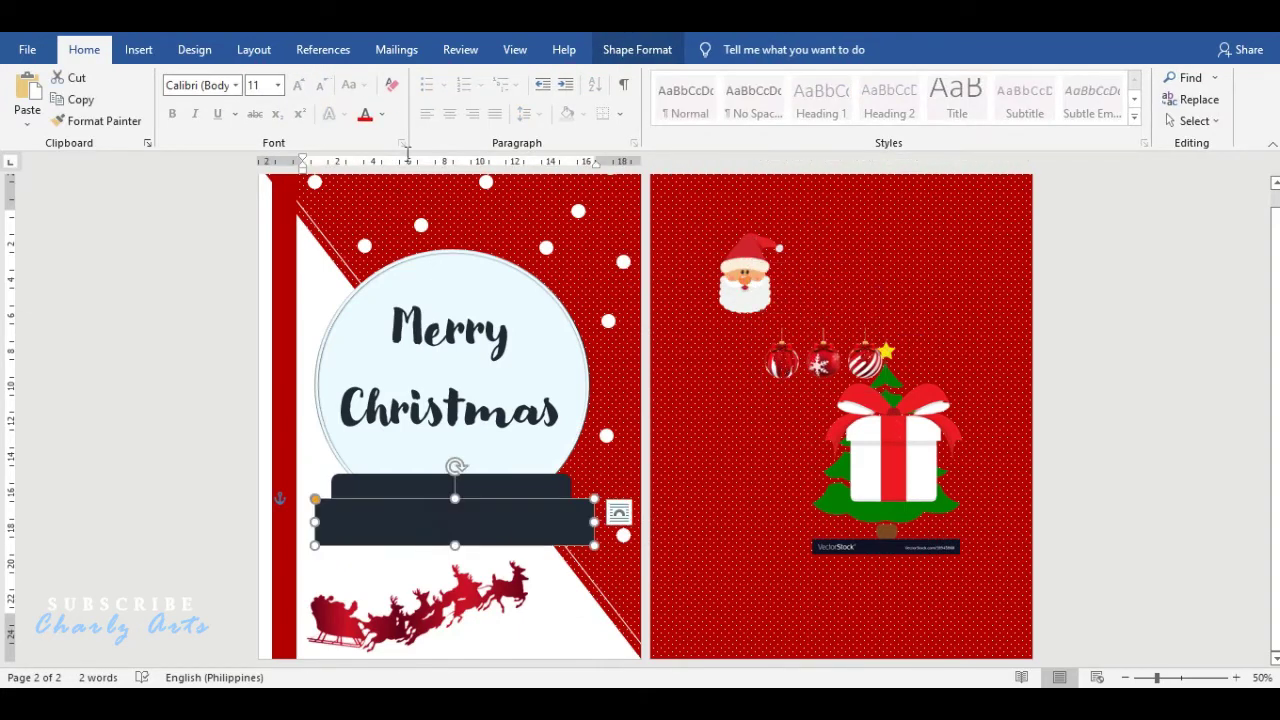
click(637, 49)
click(422, 121)
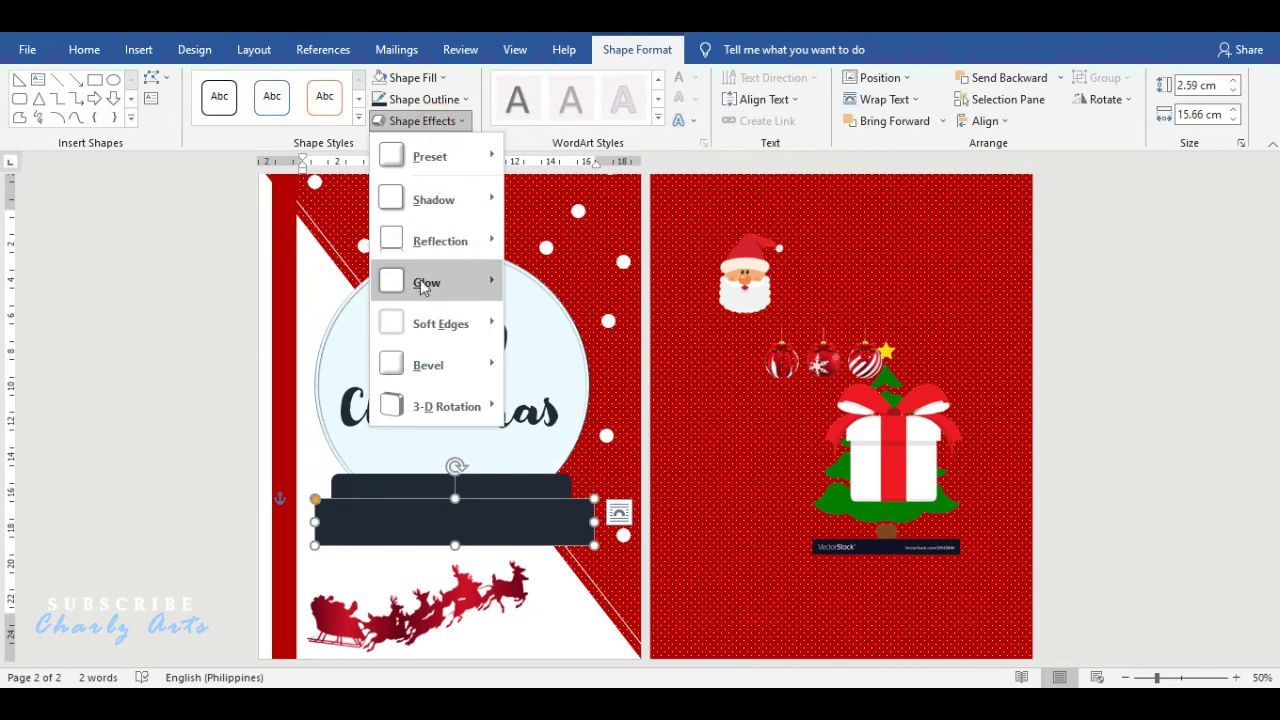
mouse_move(421, 325)
mouse_move(424, 364)
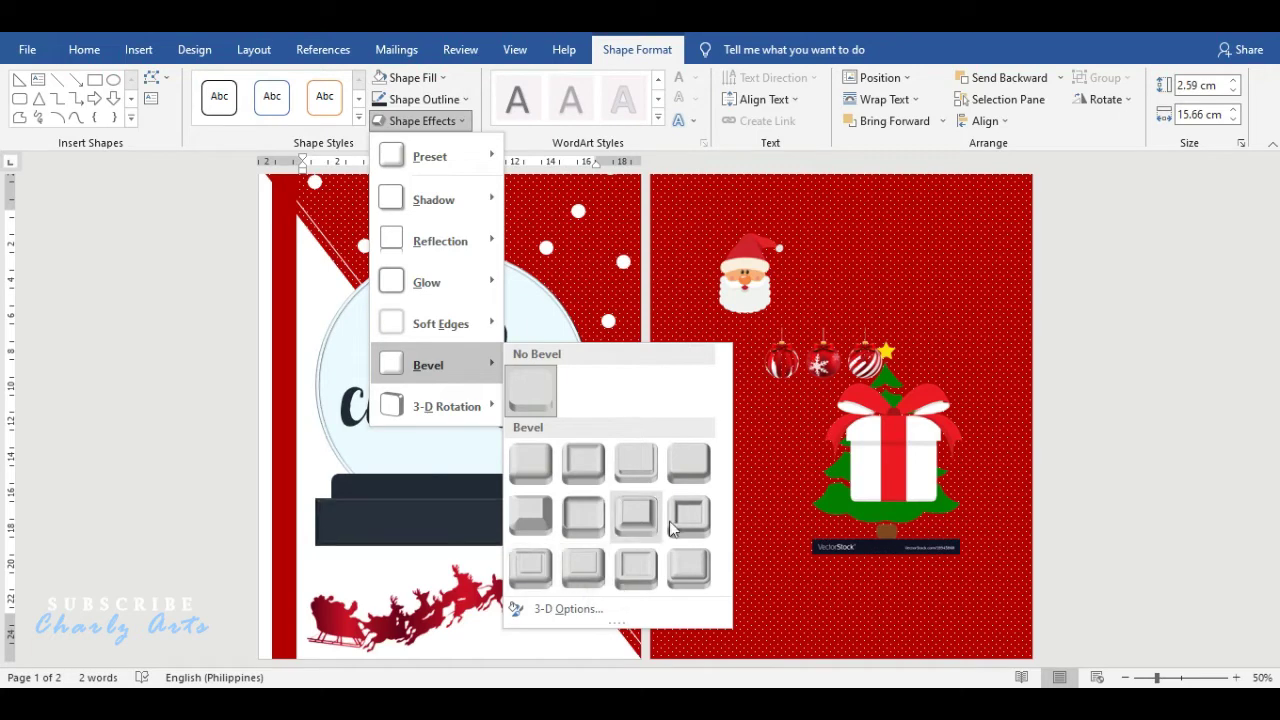
click(688, 468)
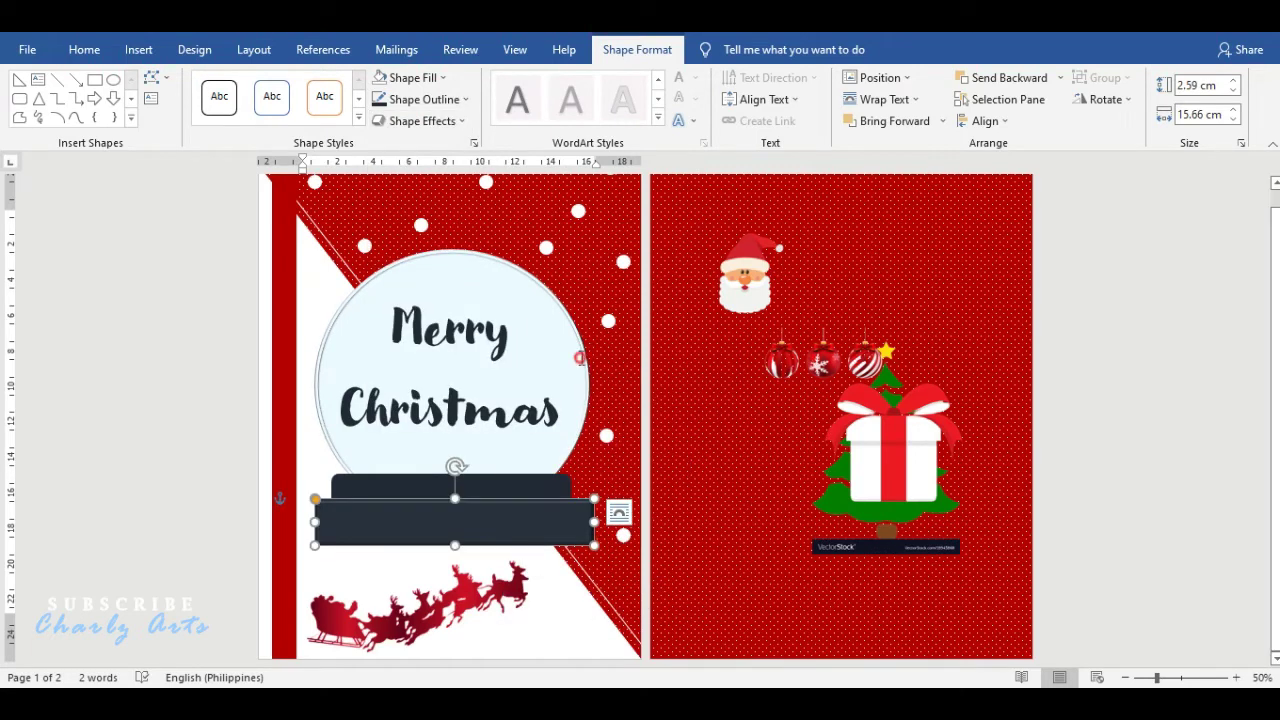
- Add a soft grey glow to the globe circle, then push the graphics onto a new third page
click(486, 256)
click(420, 121)
mouse_move(443, 283)
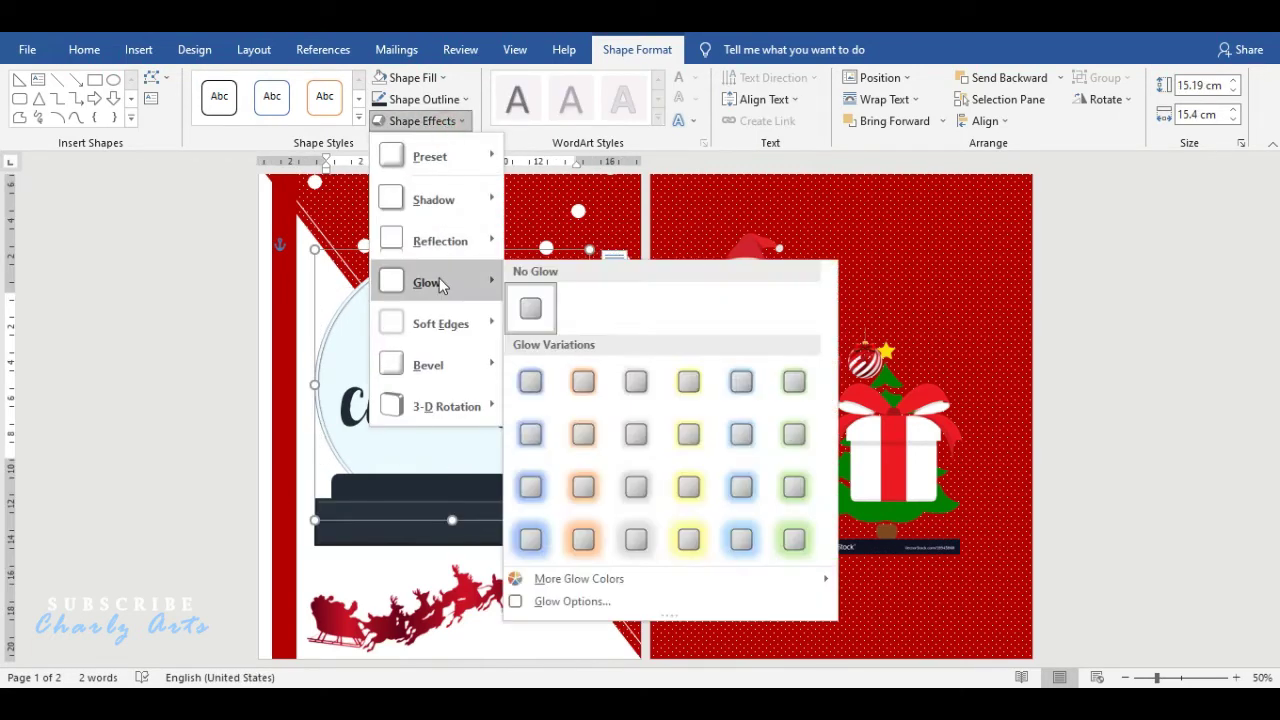
click(640, 500)
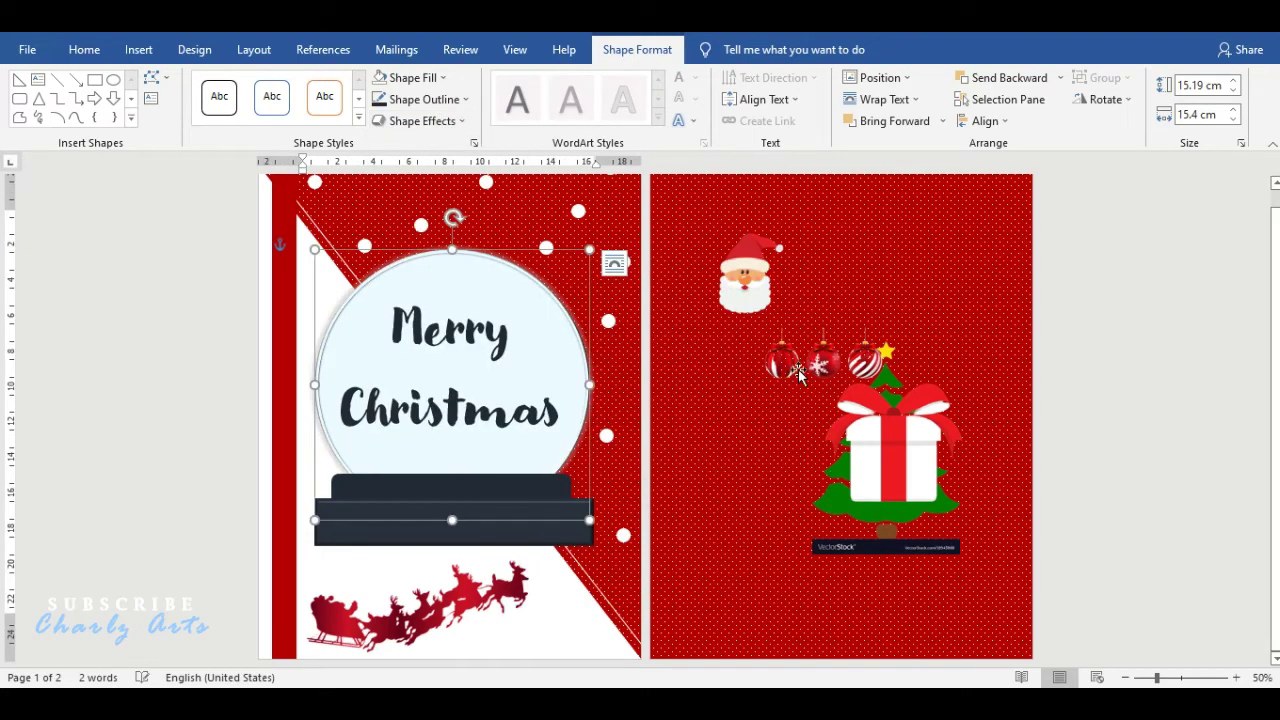
click(694, 508)
key(Return)
key(Return)
key(Return)
key(Return)
key(Return)
key(Return)
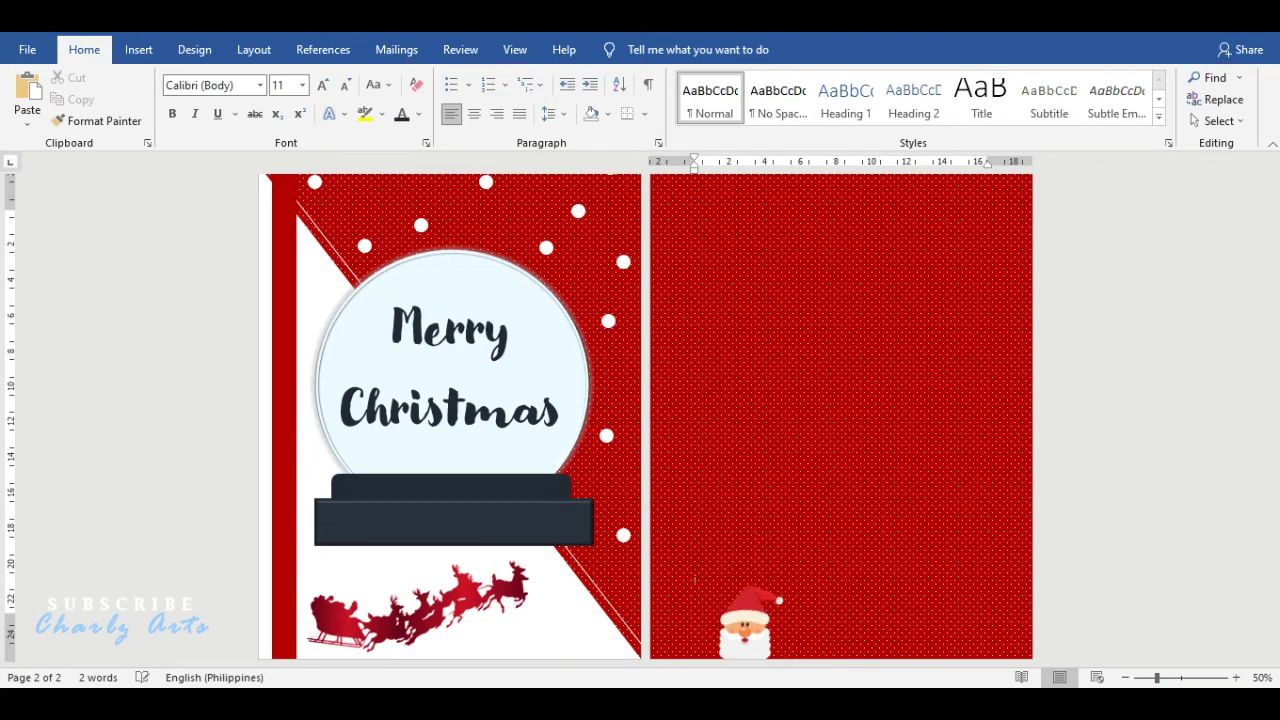
key(Return)
key(Return)
key(Return)
- Draw a large rounded rectangle, 21.27 × 17.57 cm, over most of page 2
click(139, 49)
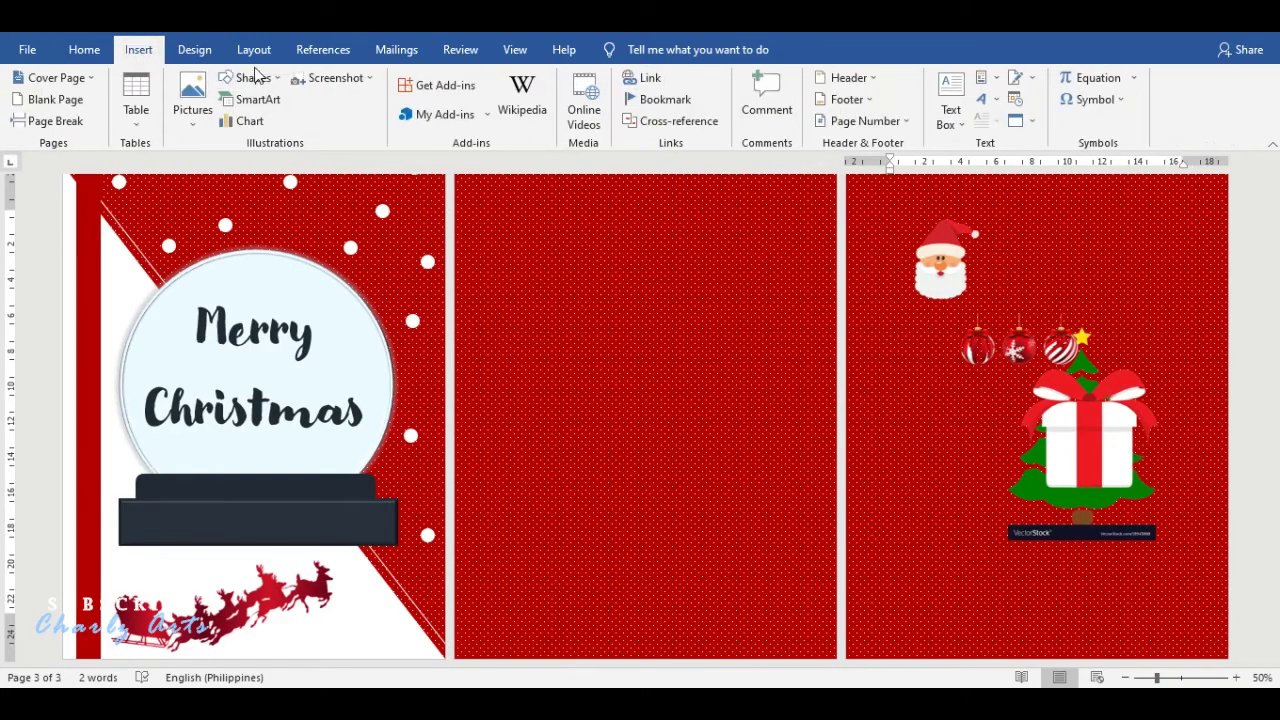
click(250, 78)
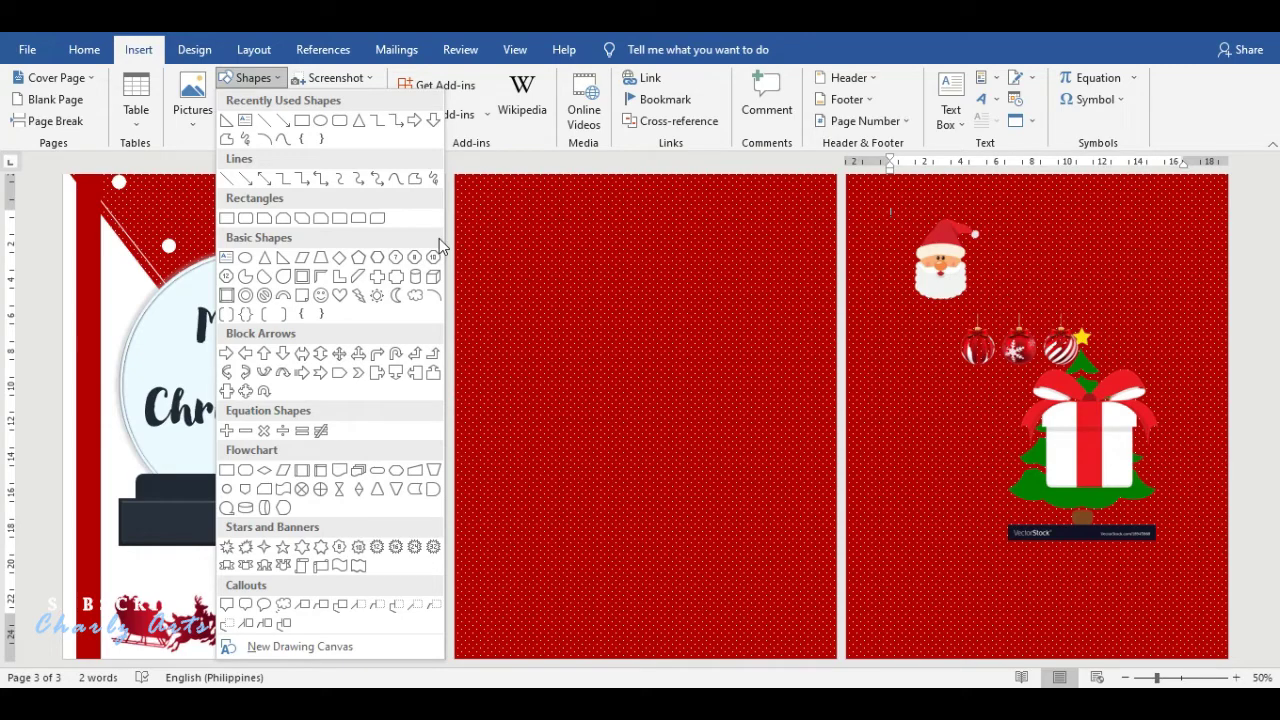
click(237, 222)
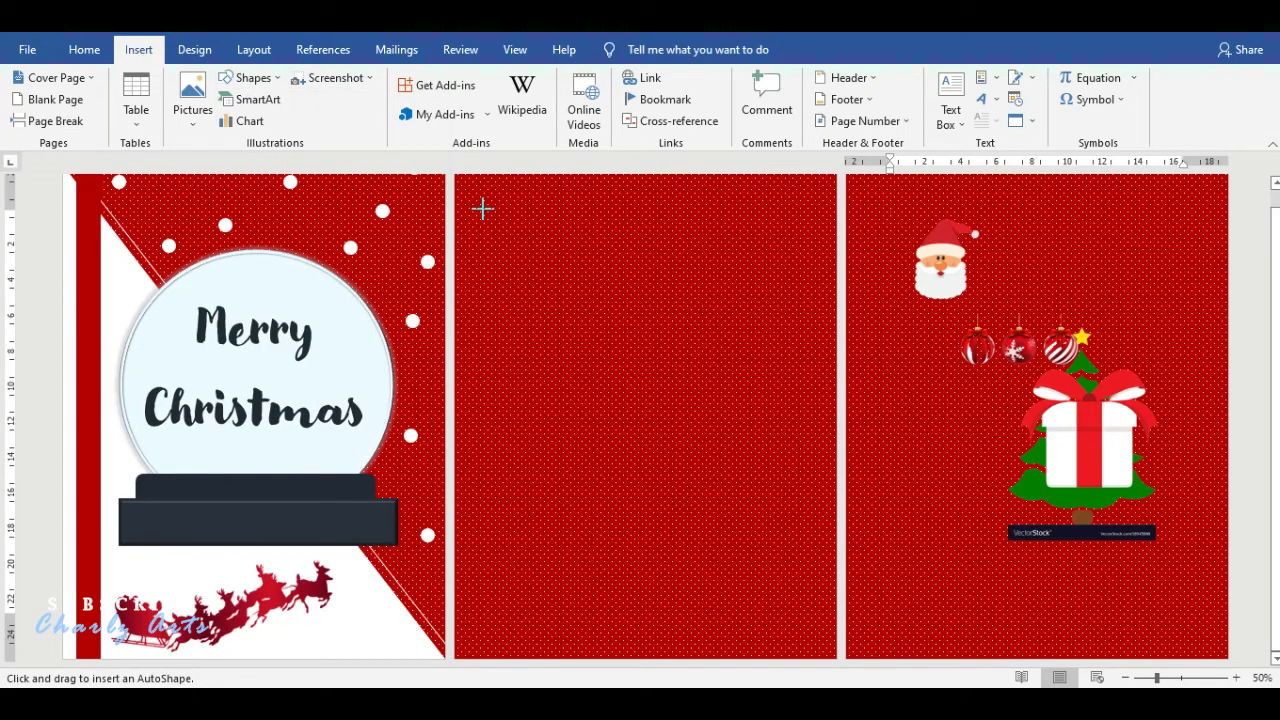
drag(486, 230, 798, 600)
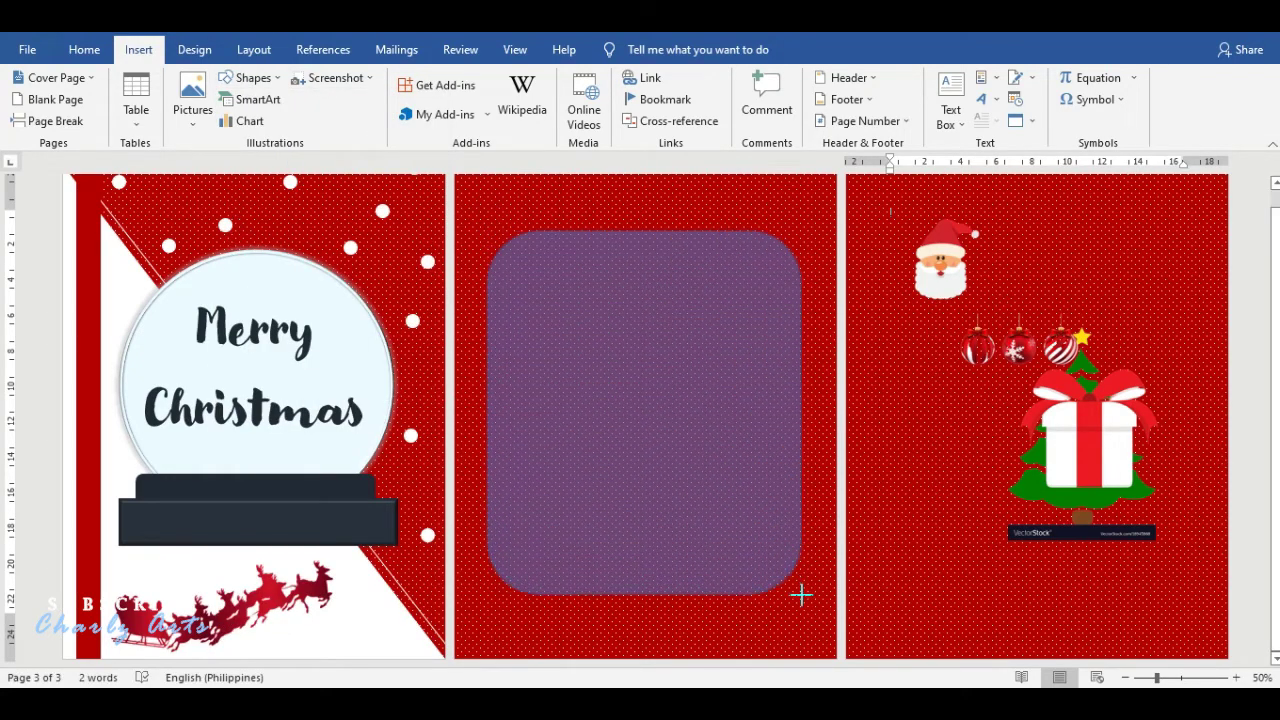
drag(798, 600, 800, 608)
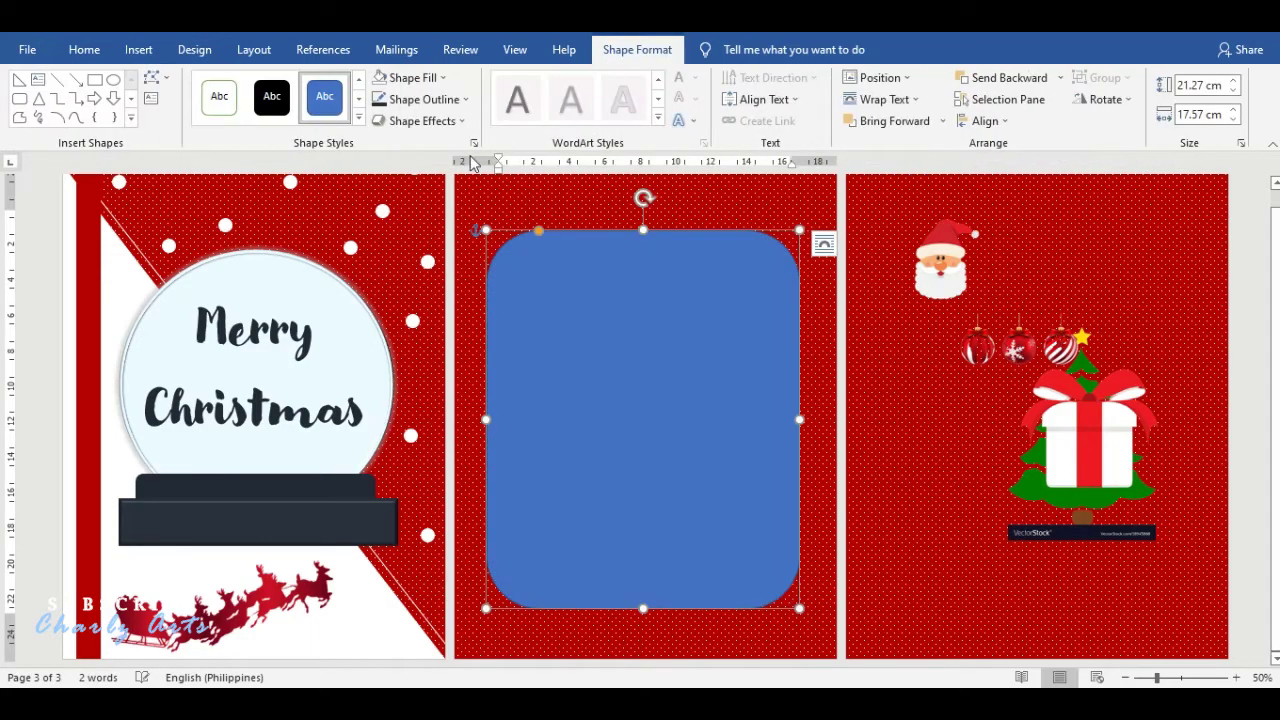
- Fill the rounded rectangle white and remove its outline
click(410, 78)
click(378, 141)
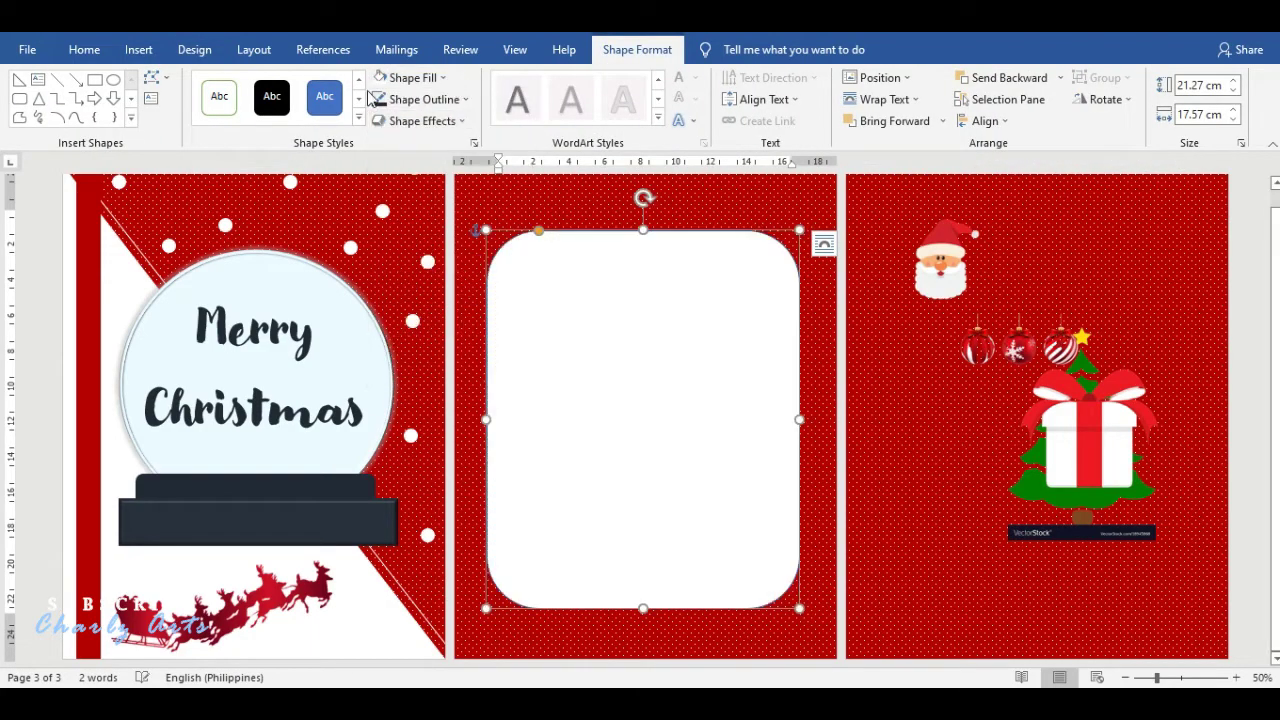
click(424, 99)
click(415, 302)
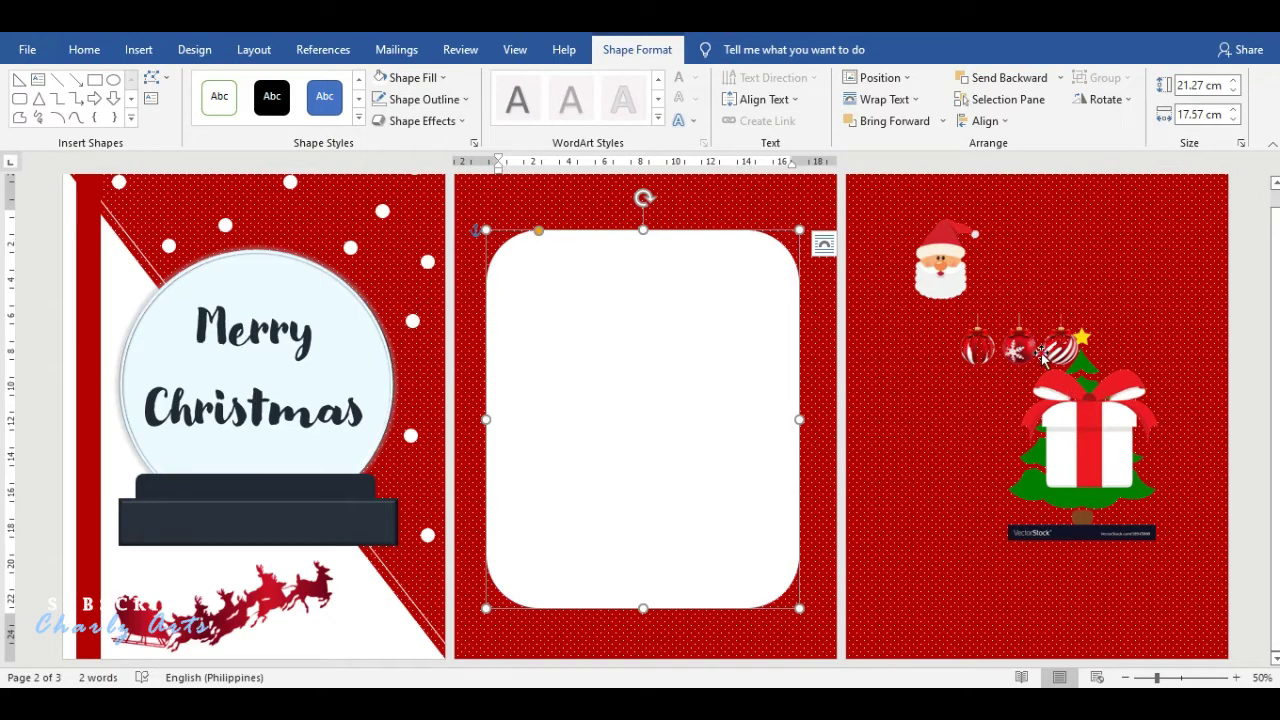
- Move the ornaments picture to page 2's top-left, enlarge it, and copy it to the top-right
drag(1043, 357, 664, 282)
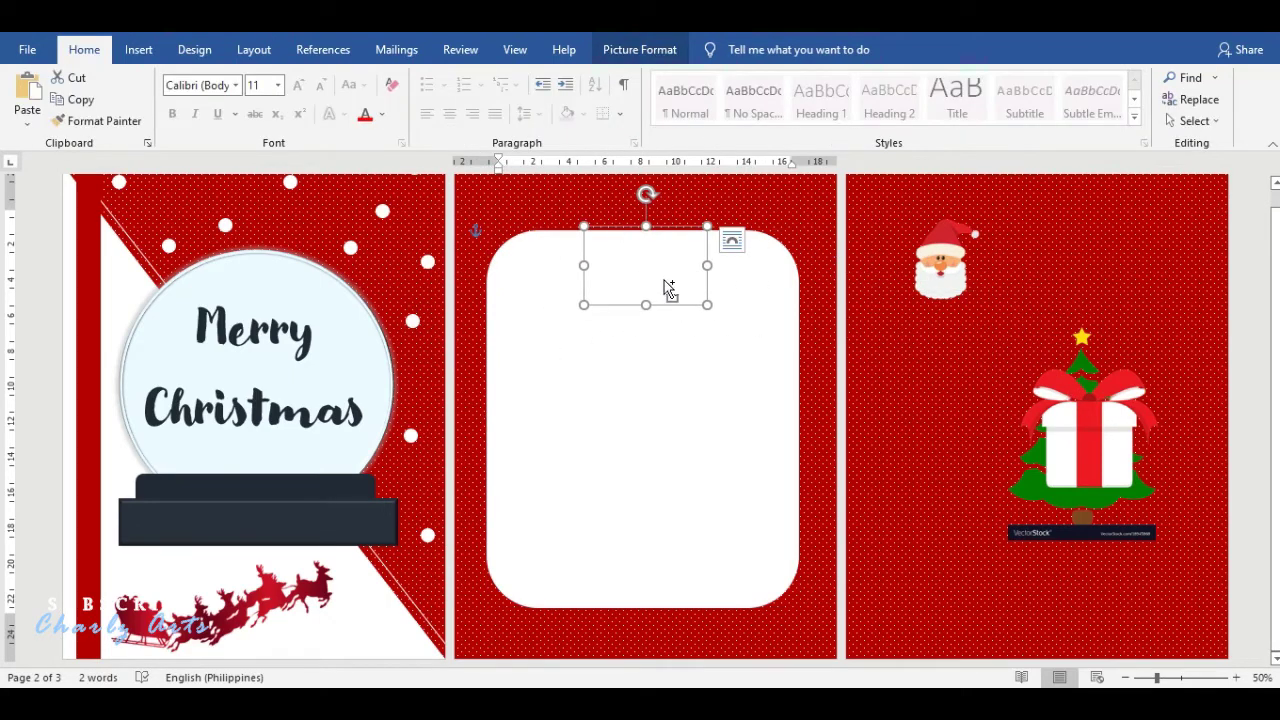
key(ctrl+x)
key(ctrl+v)
drag(550, 284, 511, 227)
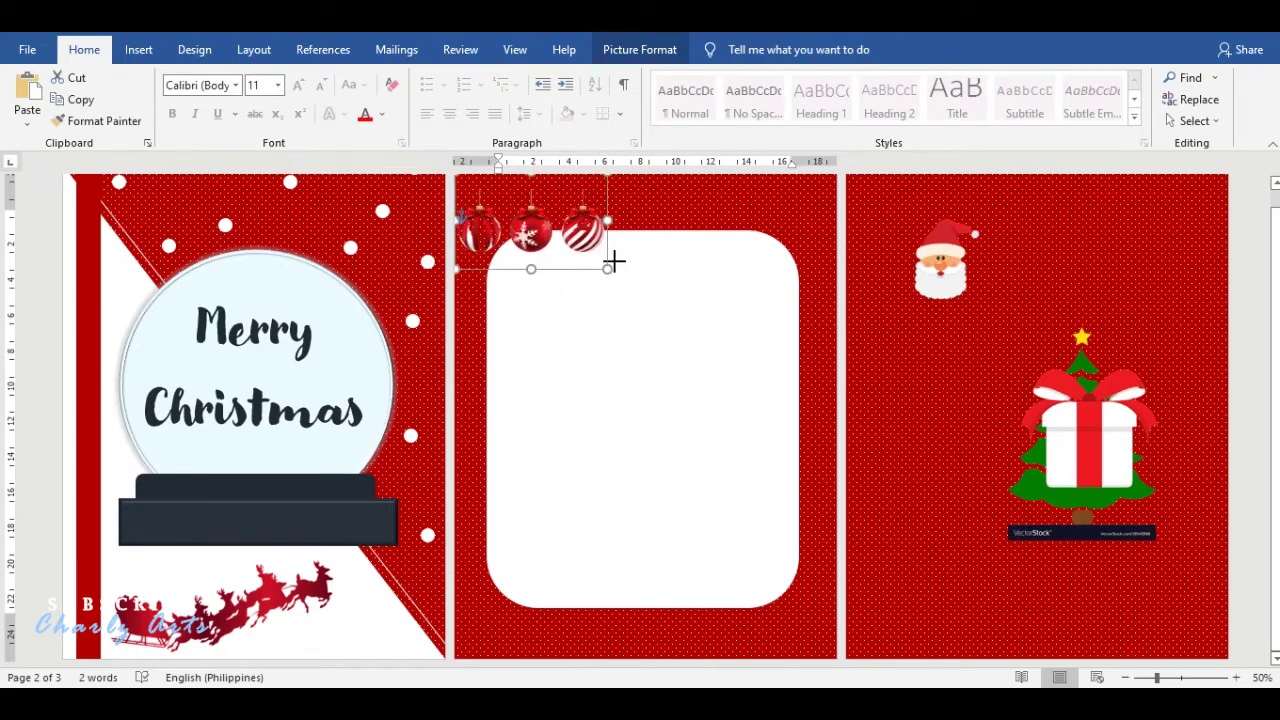
drag(578, 250, 618, 270)
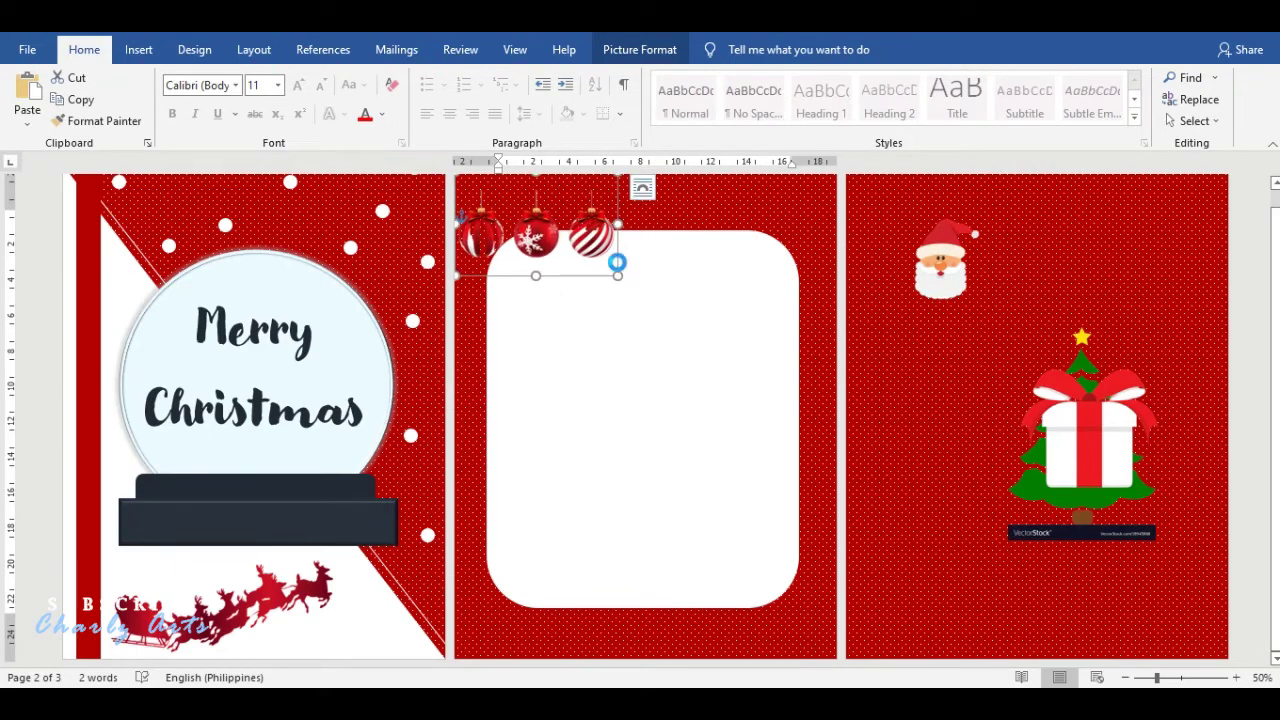
key(ctrl+c)
key(ctrl+v)
drag(556, 244, 772, 246)
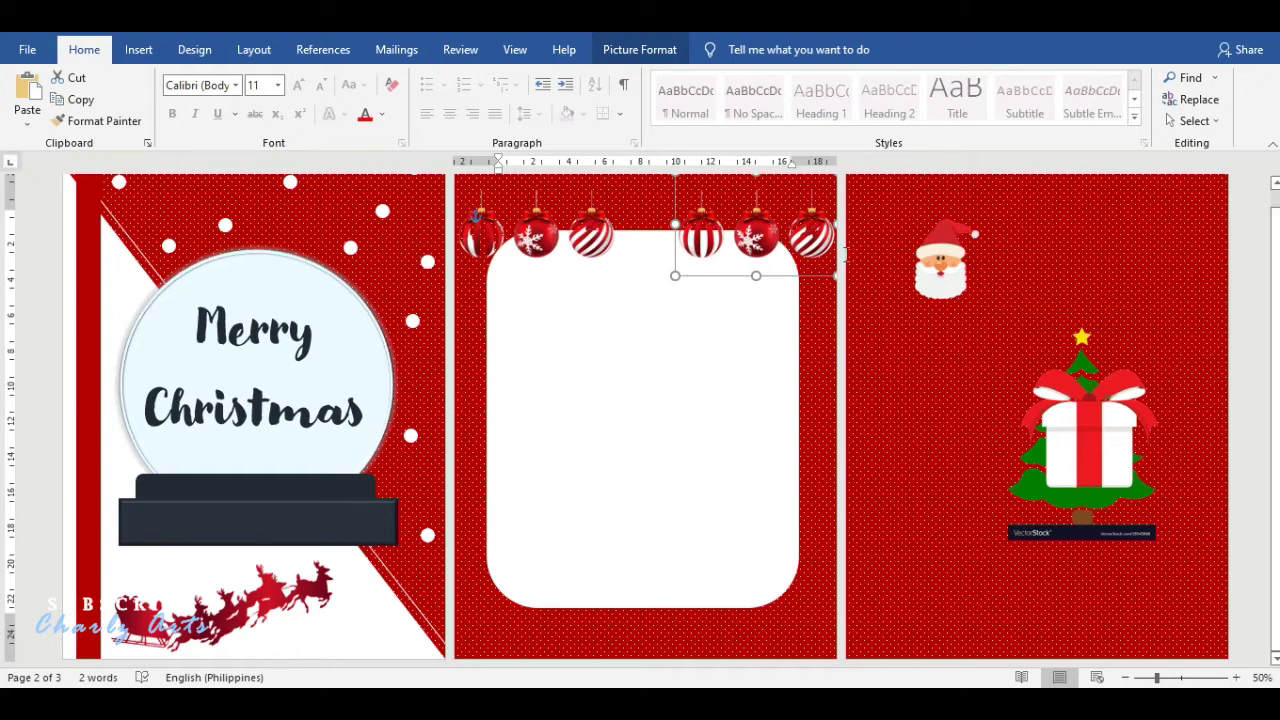
- Place Santa in front of and between the two ornament groups at the top of page 2
drag(925, 265, 633, 230)
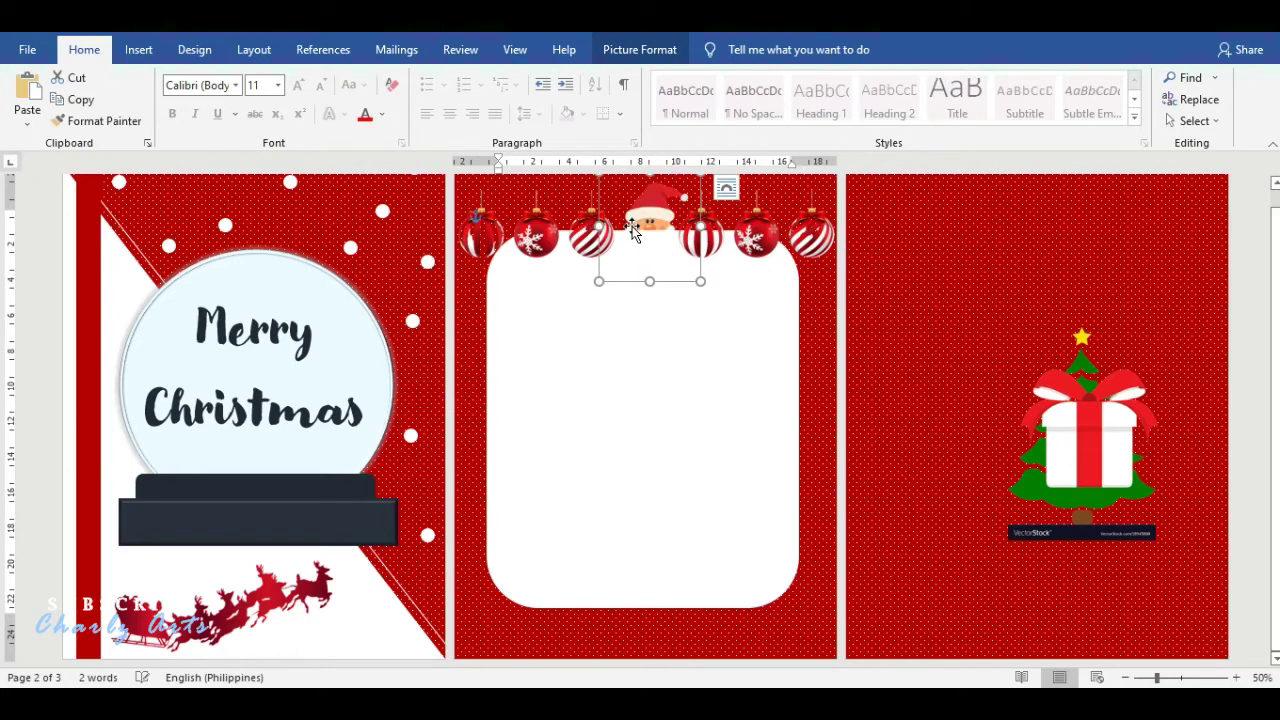
key(ctrl+x)
key(ctrl+v)
drag(578, 287, 670, 240)
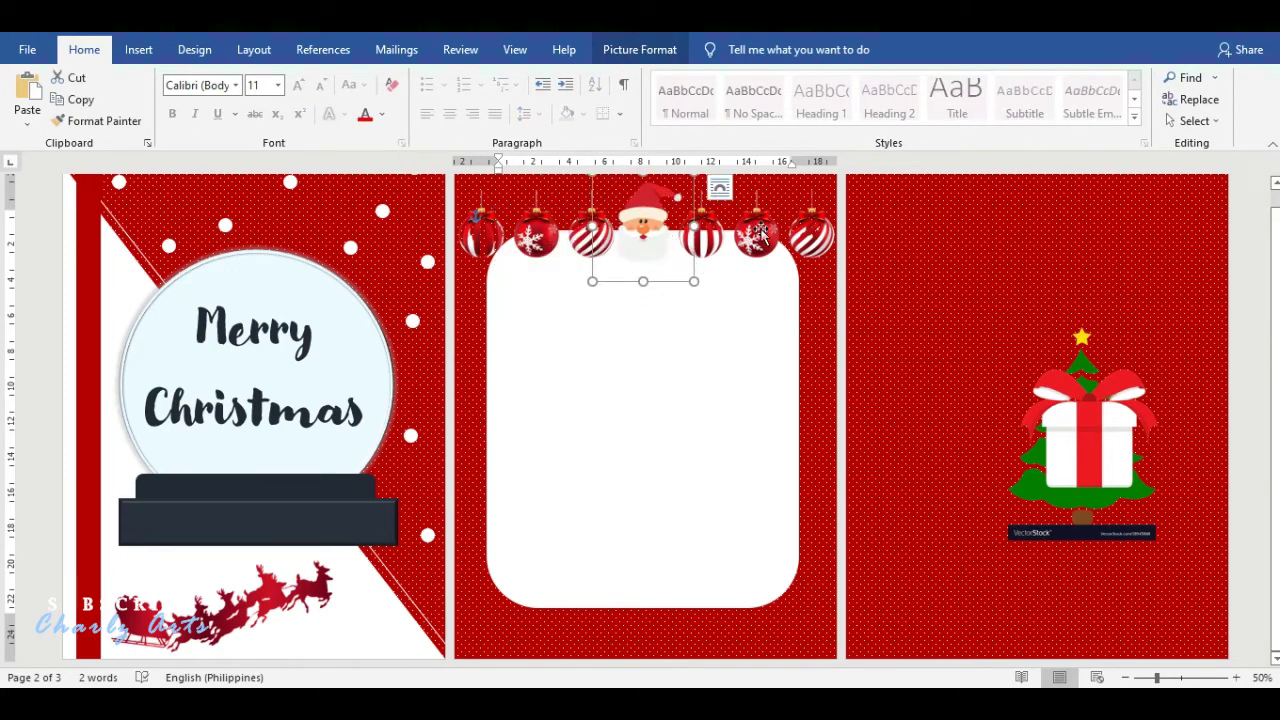
click(797, 336)
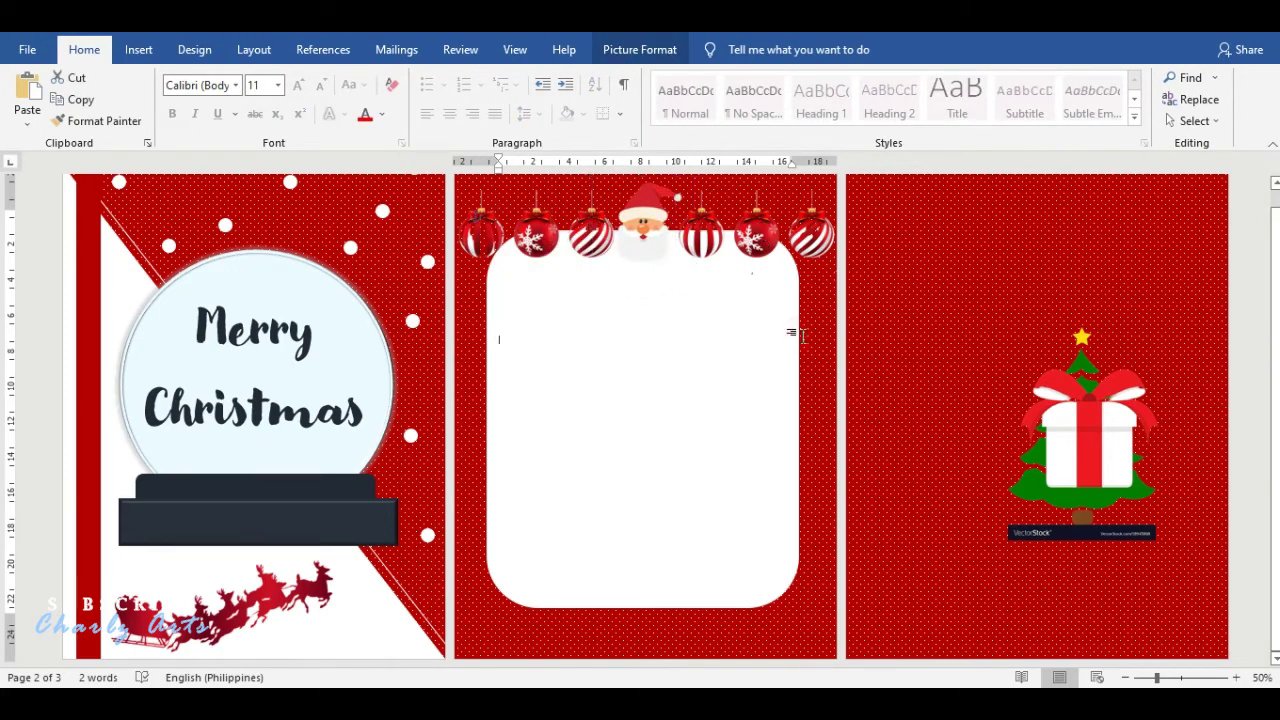
- Give the white panel on page 2 a 4½ pt dark red outline
click(646, 251)
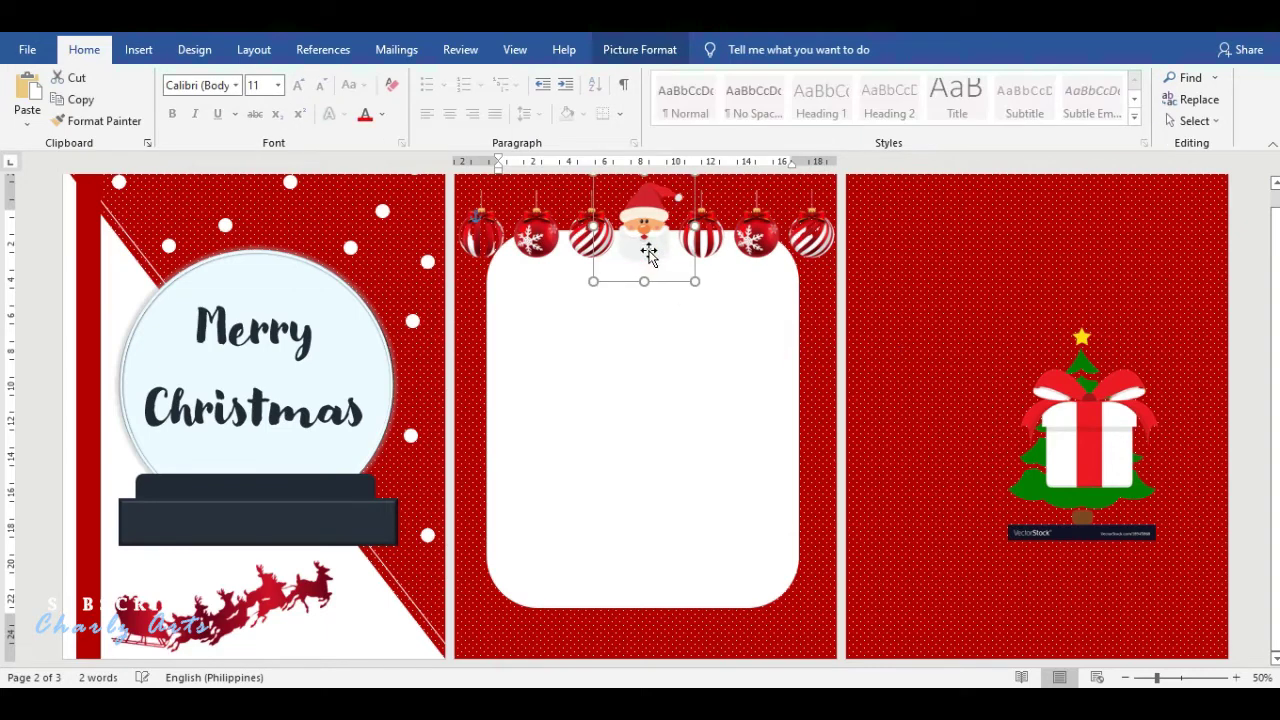
click(749, 363)
click(637, 49)
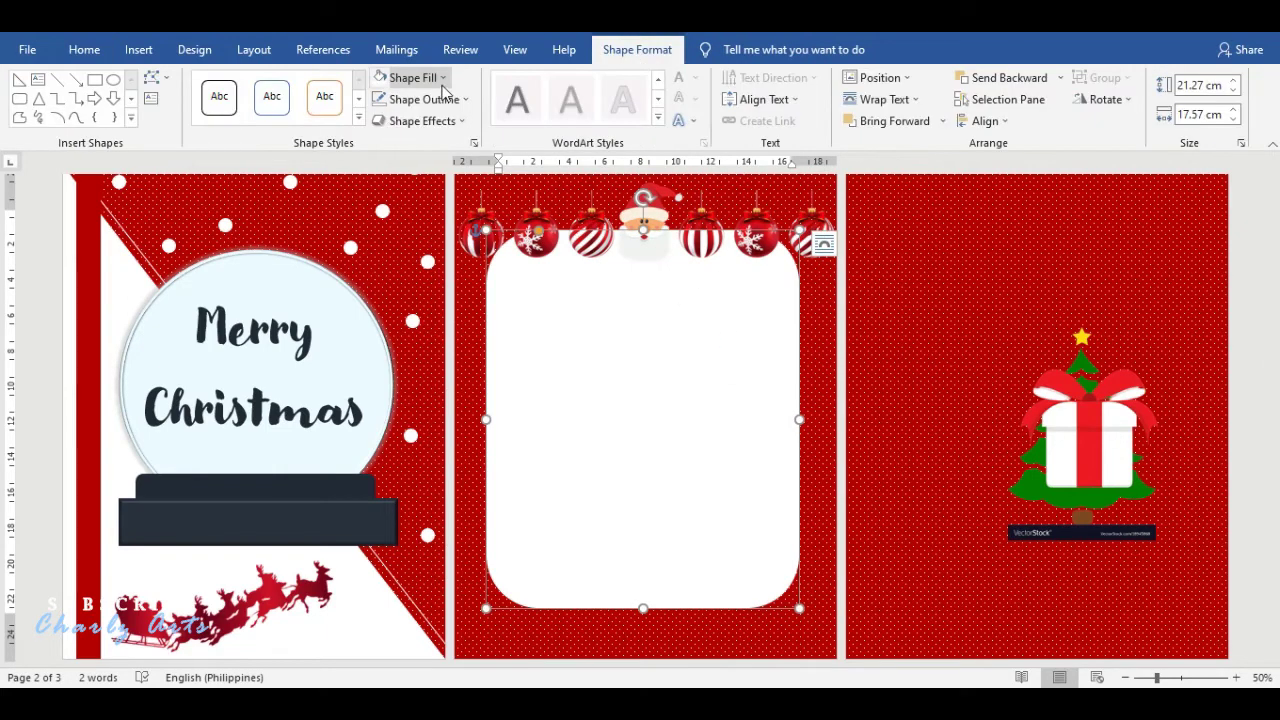
click(420, 99)
mouse_move(420, 350)
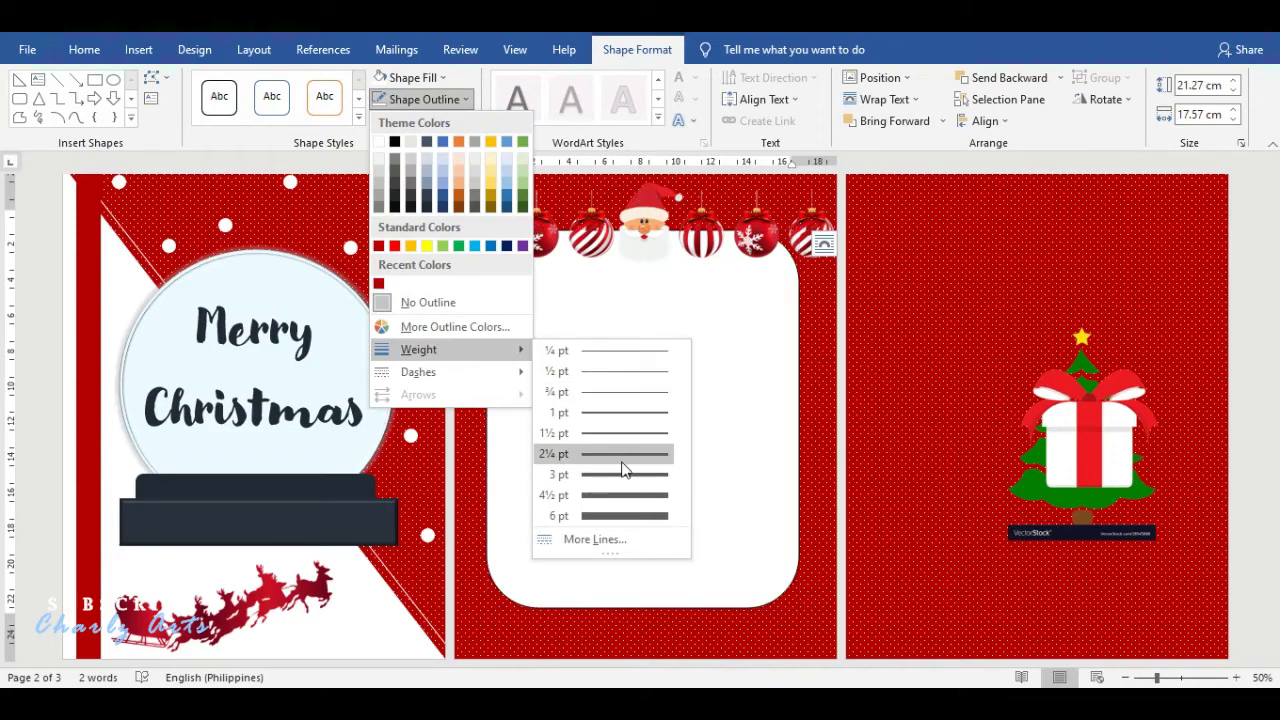
click(611, 494)
click(424, 99)
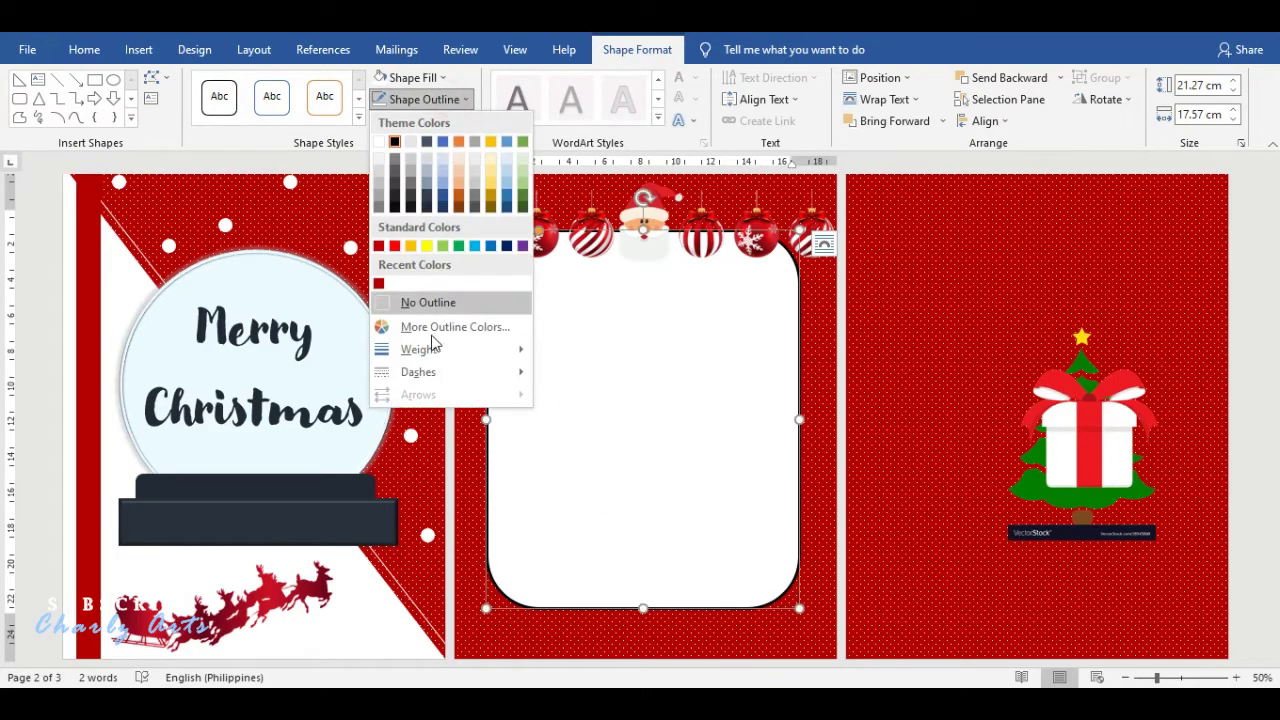
click(380, 284)
click(926, 327)
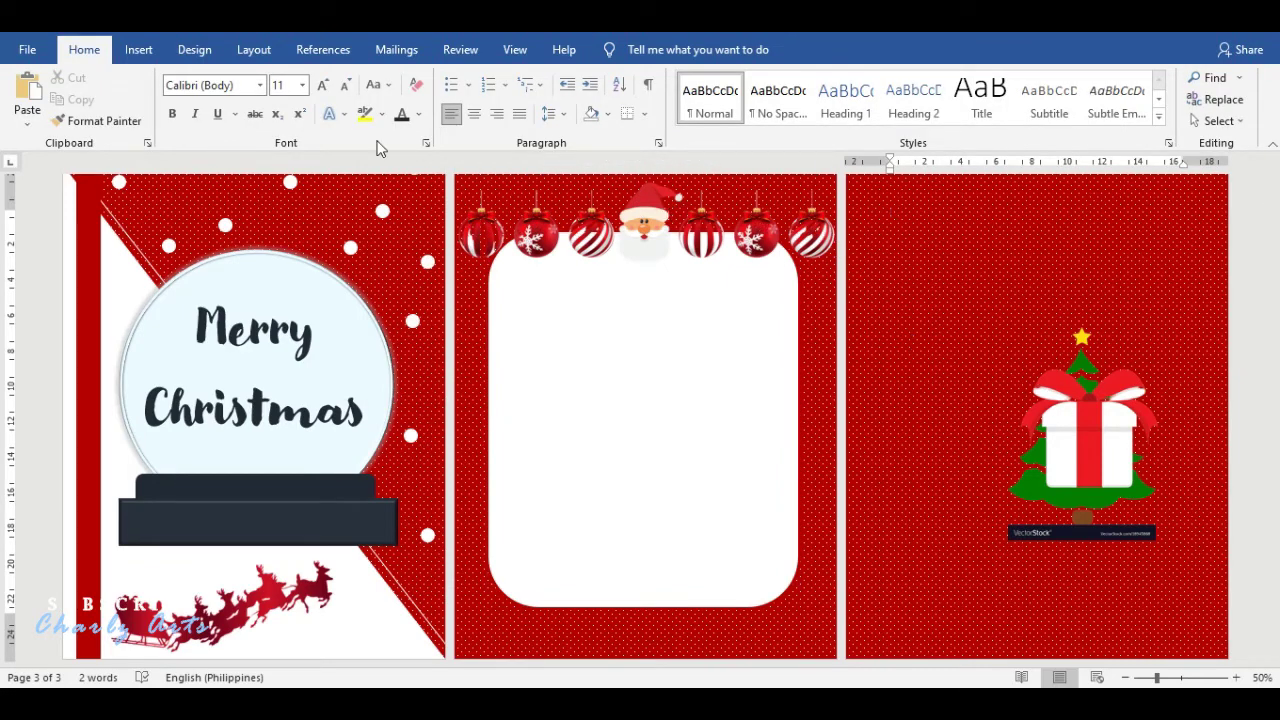
click(138, 49)
click(253, 79)
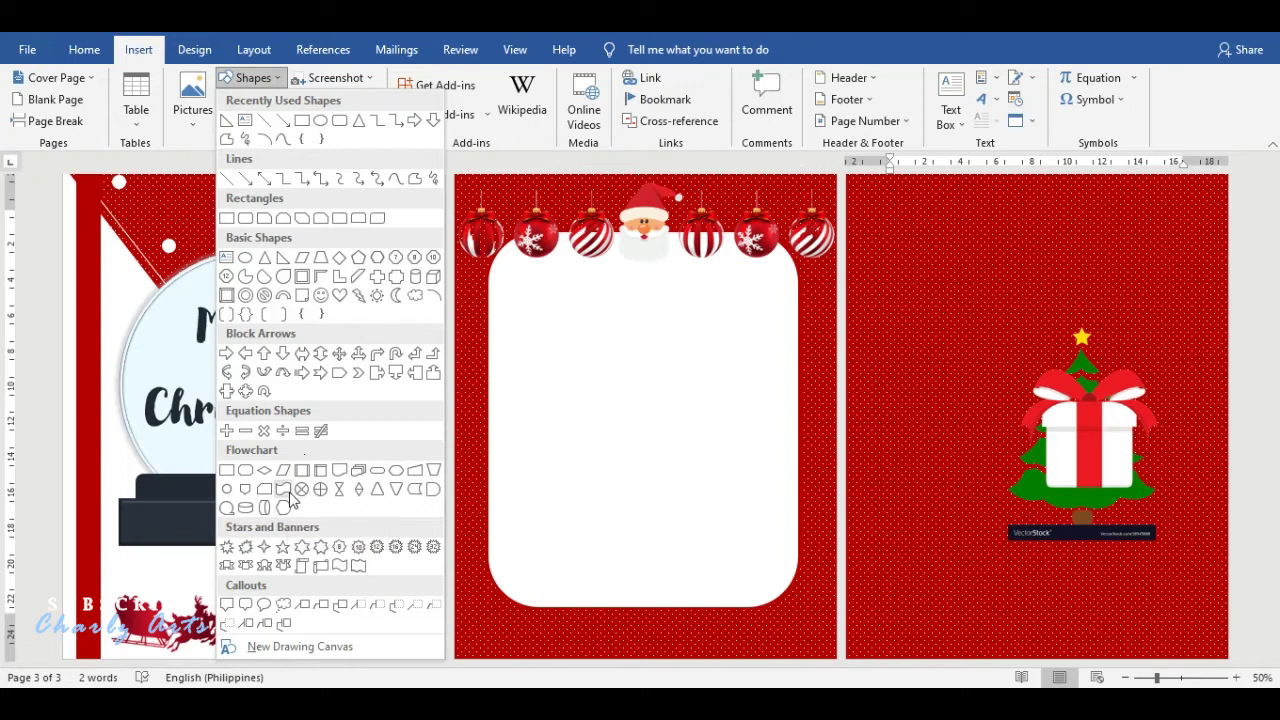
- Draw a green wavy Punched Tape banner with no outline across the bottom of page 2
click(284, 490)
mouse_move(460, 552)
mouse_down()
mouse_move(823, 595)
mouse_move(749, 624)
mouse_up()
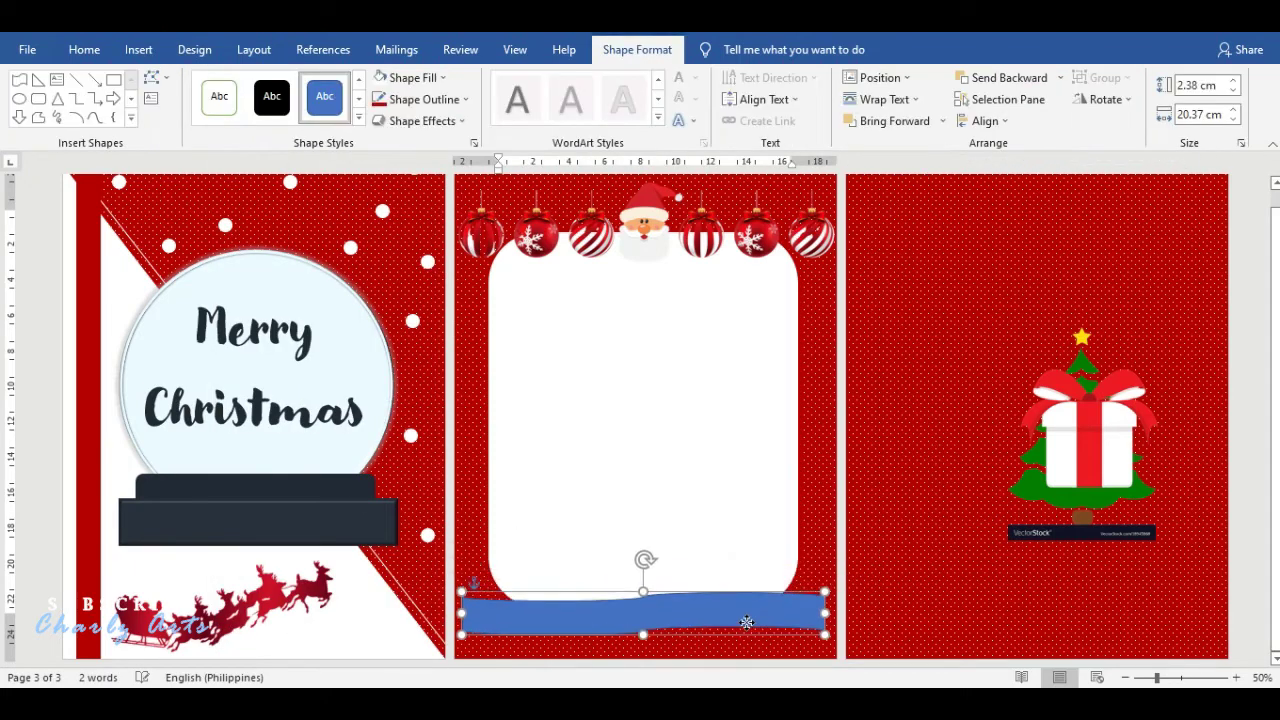
click(407, 77)
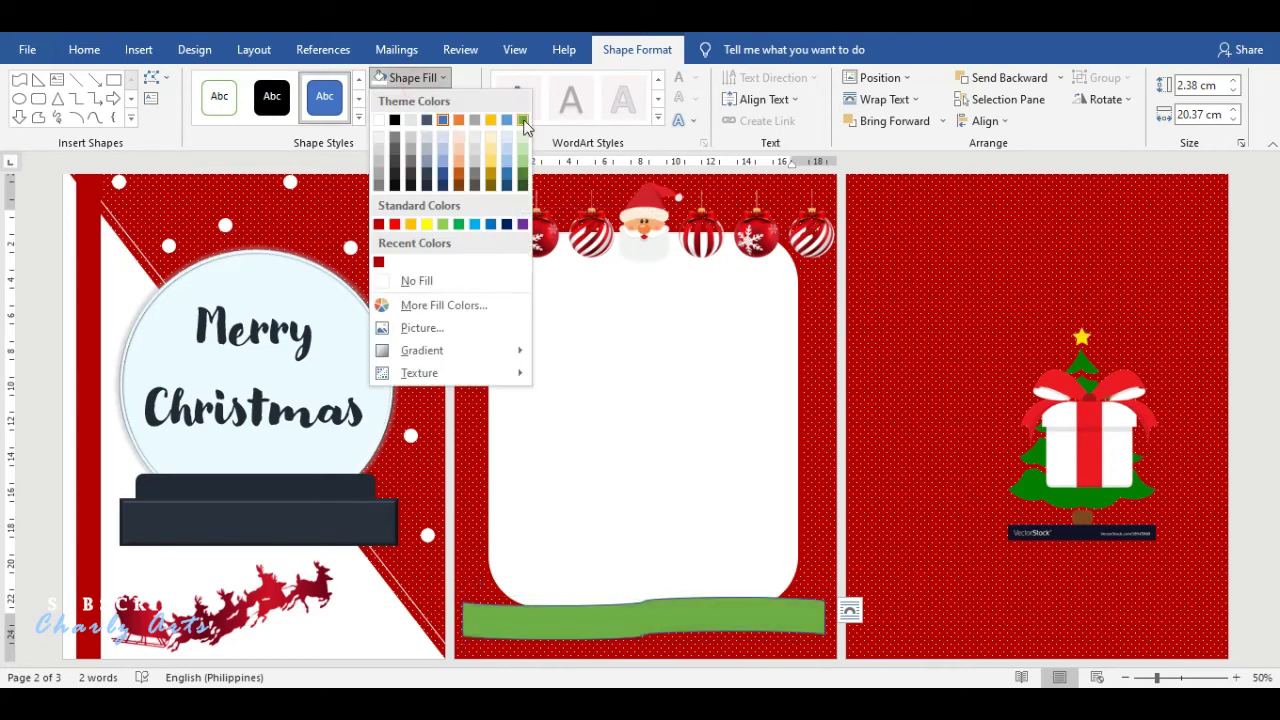
click(523, 121)
click(424, 99)
click(420, 303)
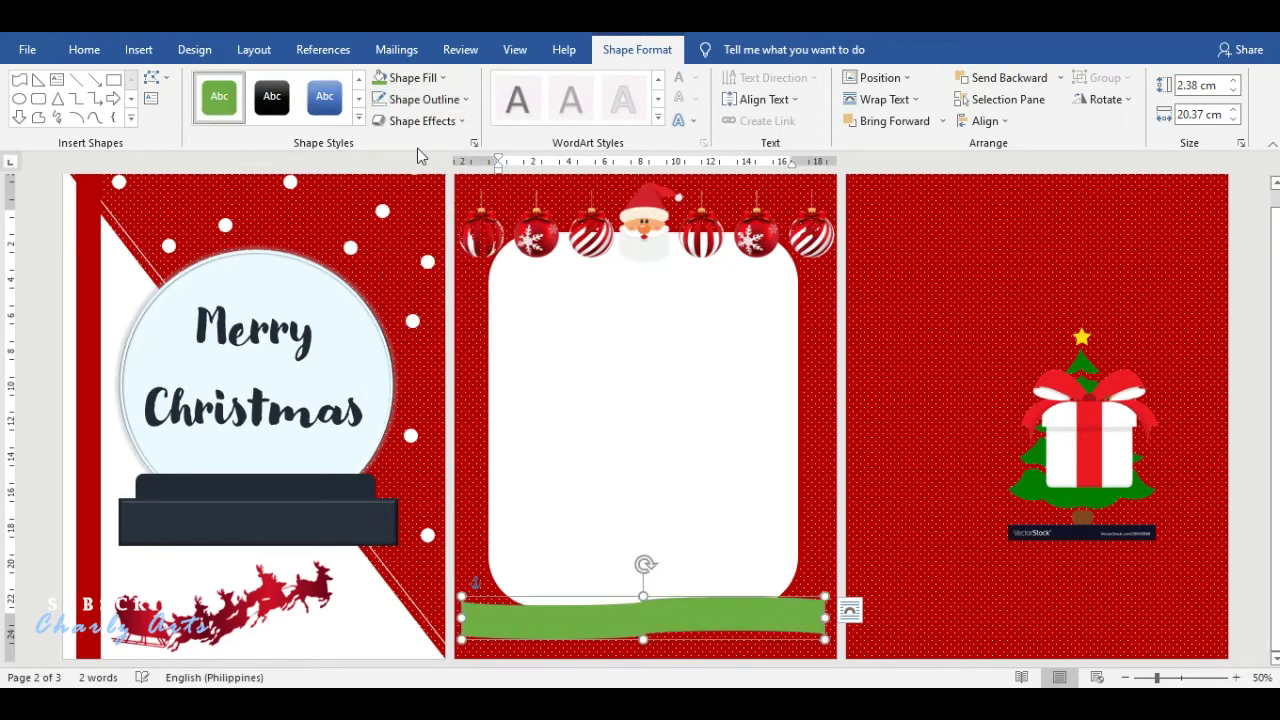
- Give the green banner a bevel and move the gift to the left of the tree
click(422, 121)
mouse_move(424, 241)
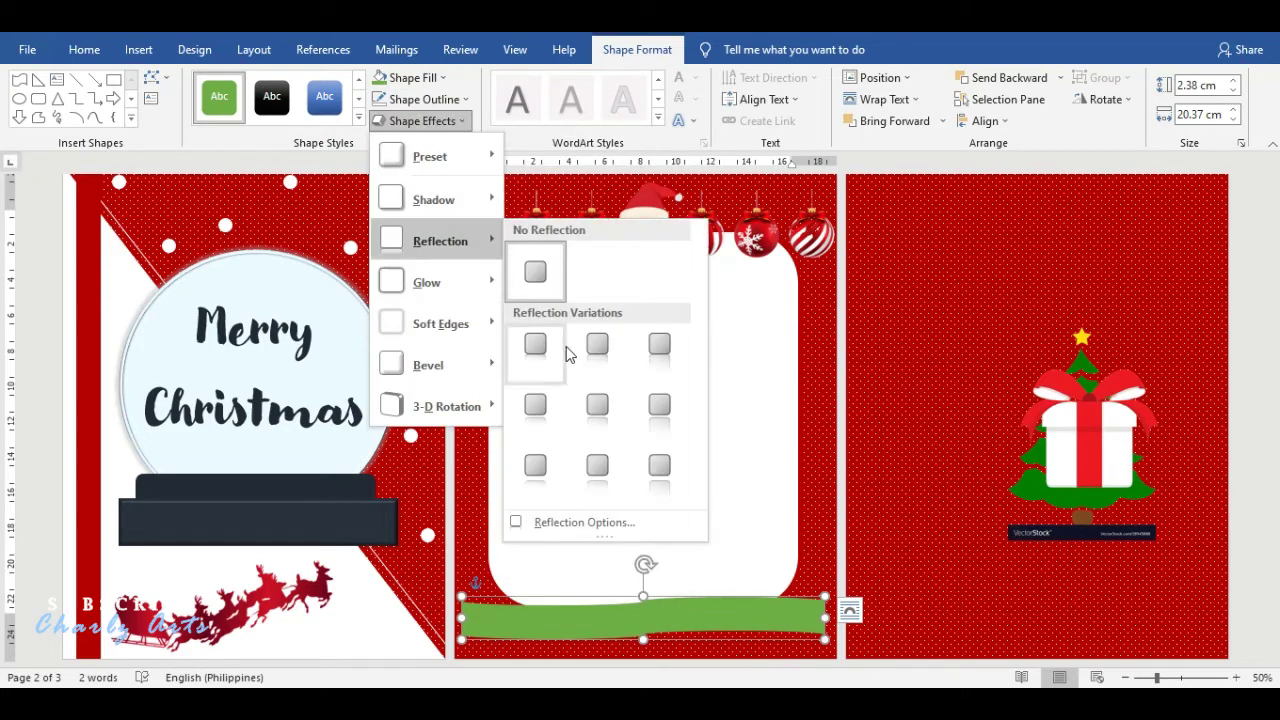
mouse_move(428, 366)
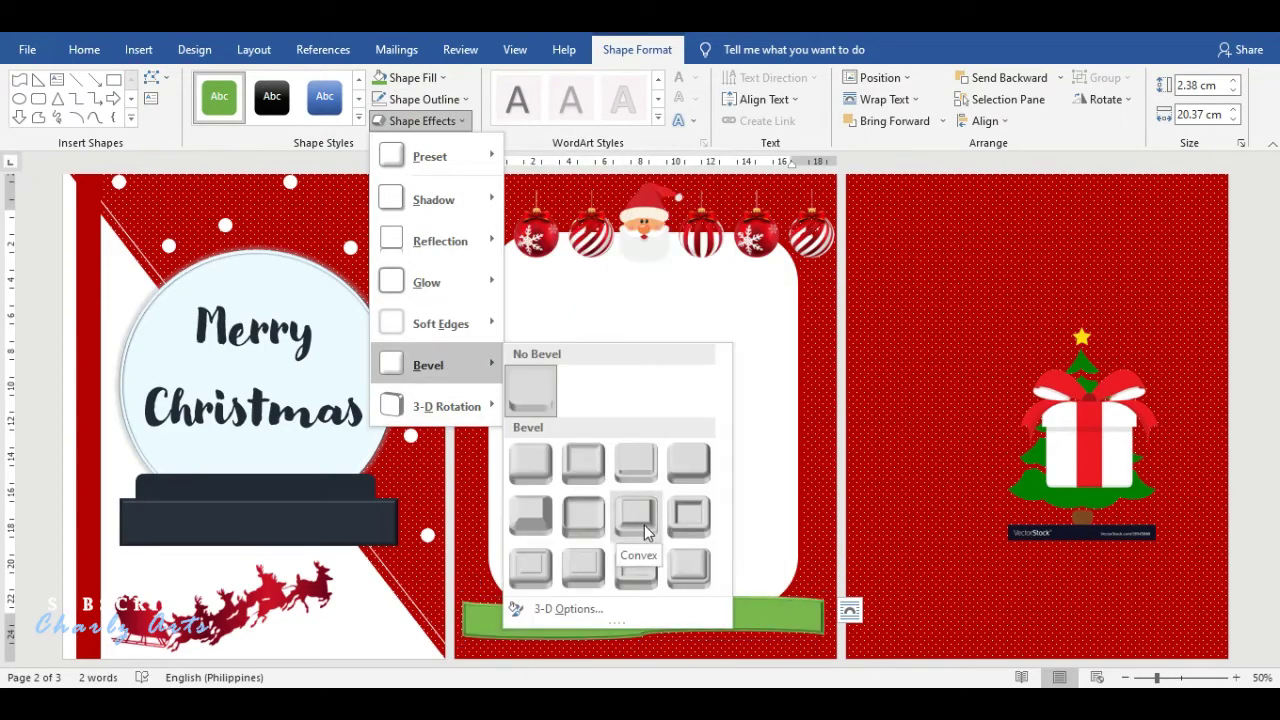
click(514, 558)
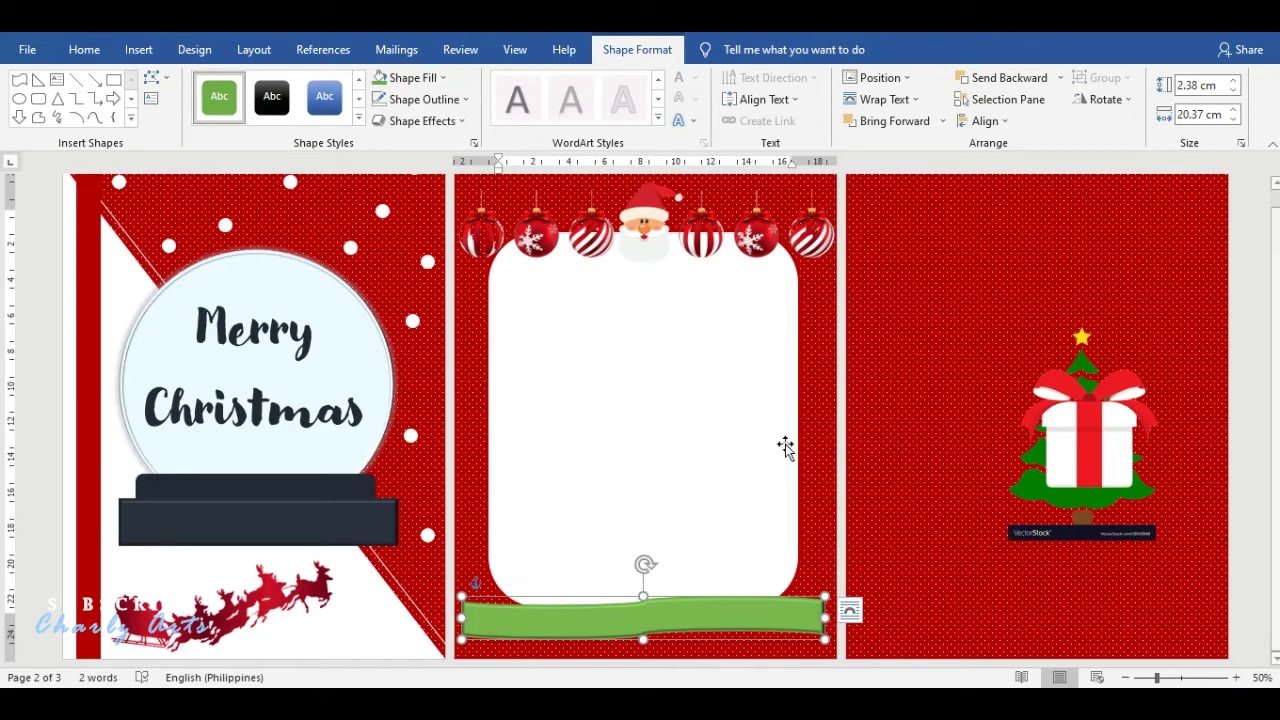
drag(1071, 436, 970, 436)
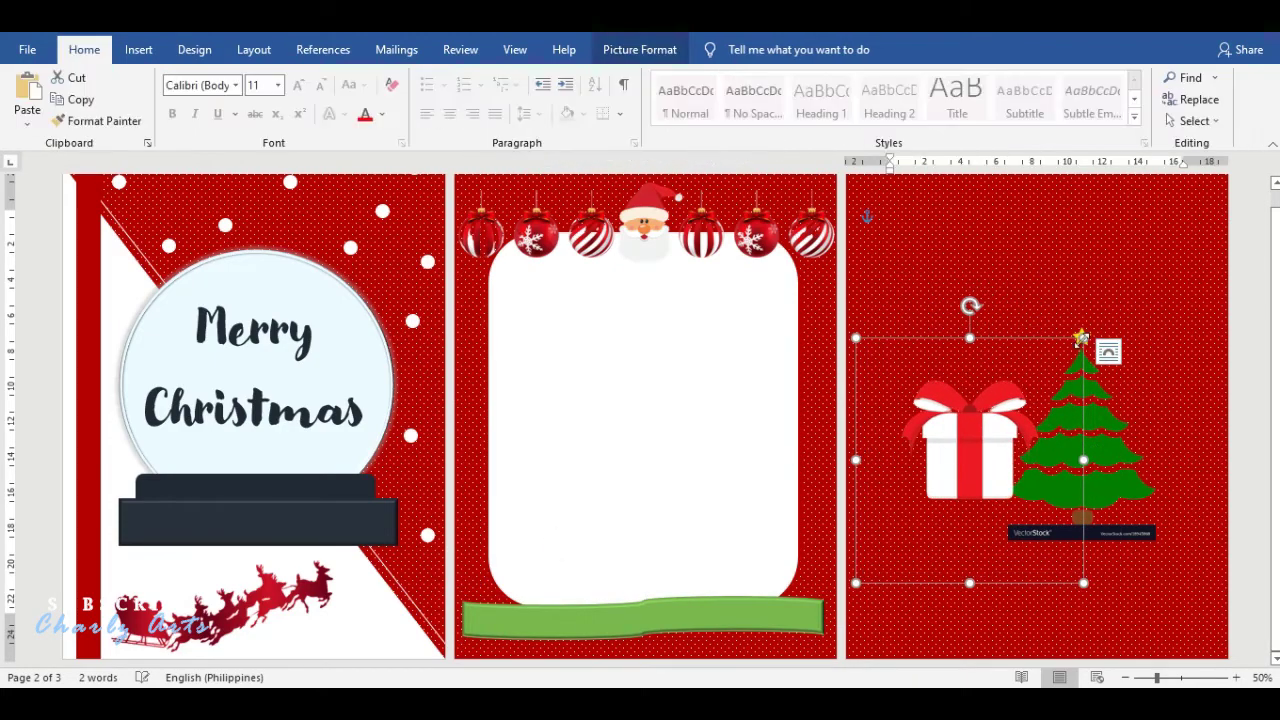
- Crop the watermark strip off the tree picture and paste a second tree copy over the gift
click(1128, 455)
click(639, 49)
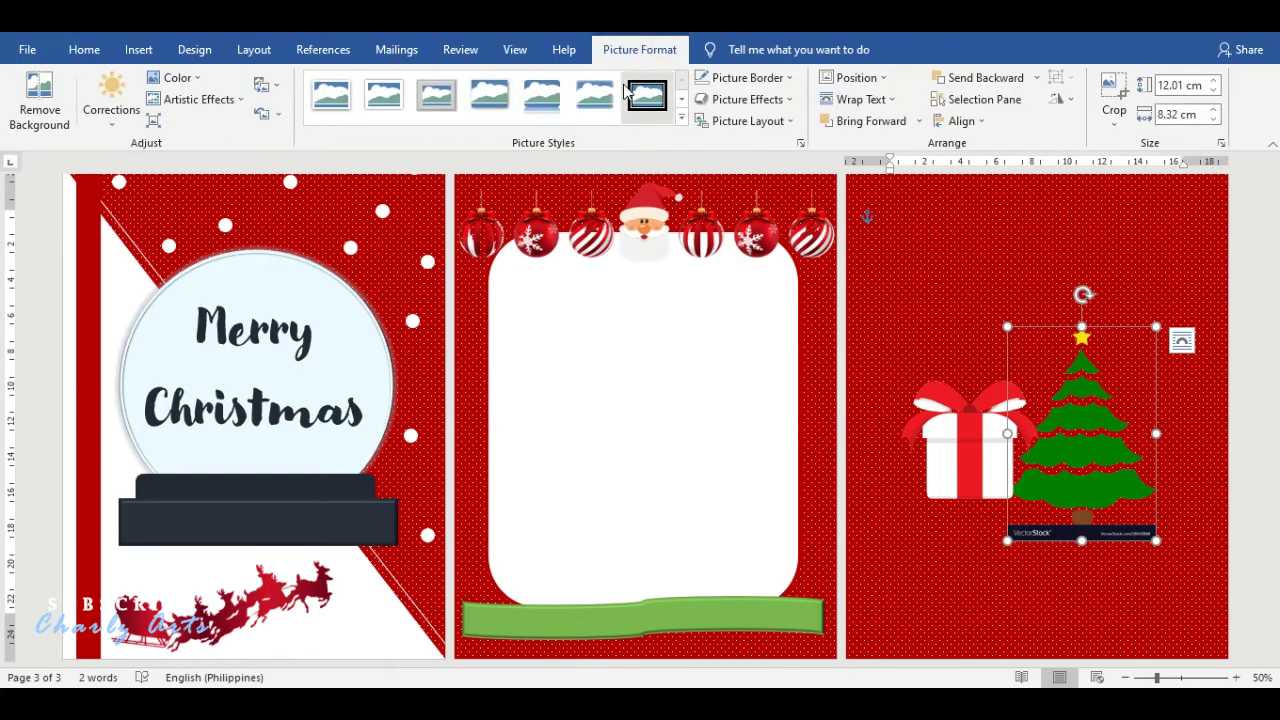
click(1113, 95)
drag(1081, 540, 1081, 525)
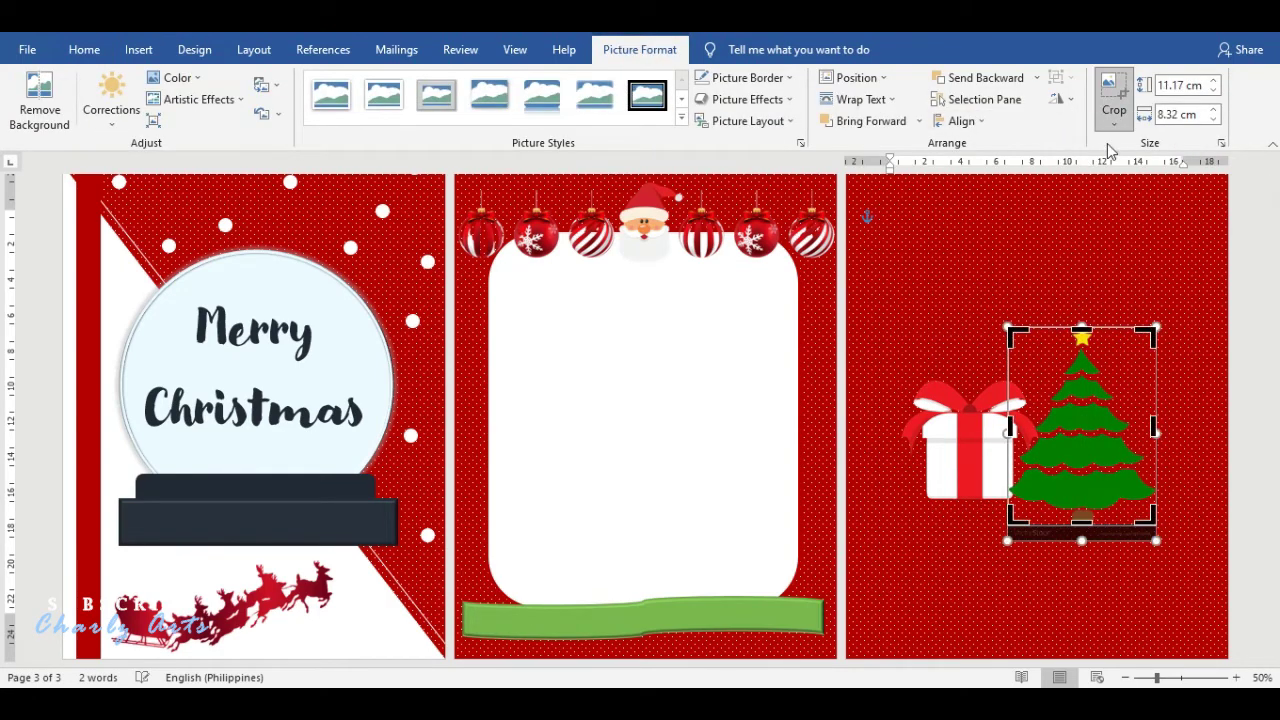
click(1113, 90)
key(ctrl+c)
key(ctrl+v)
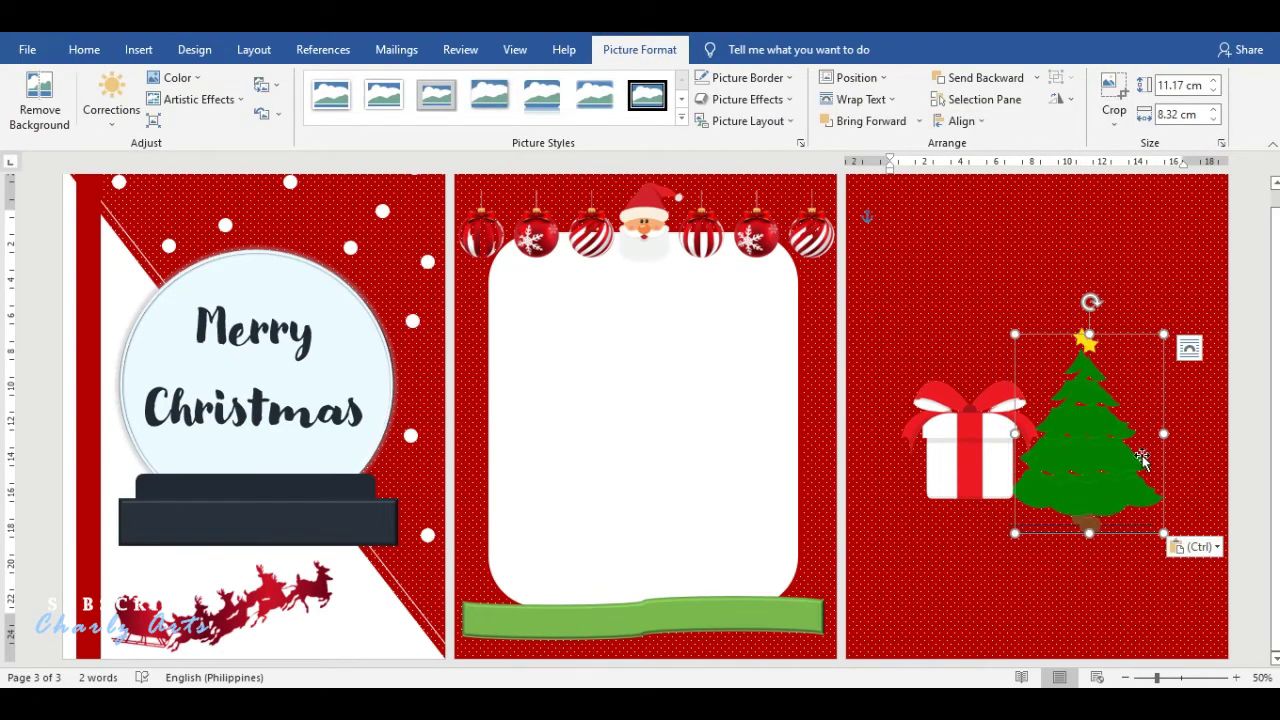
drag(1090, 430, 987, 347)
click(1113, 95)
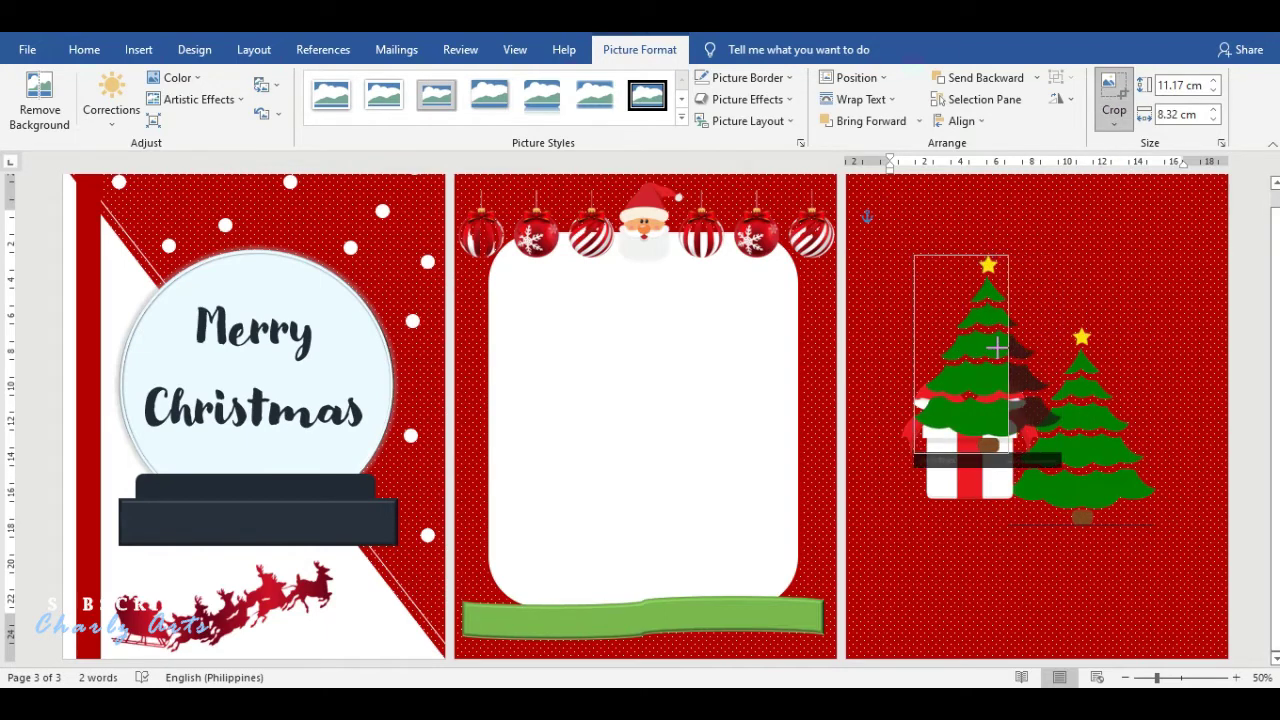
click(1113, 90)
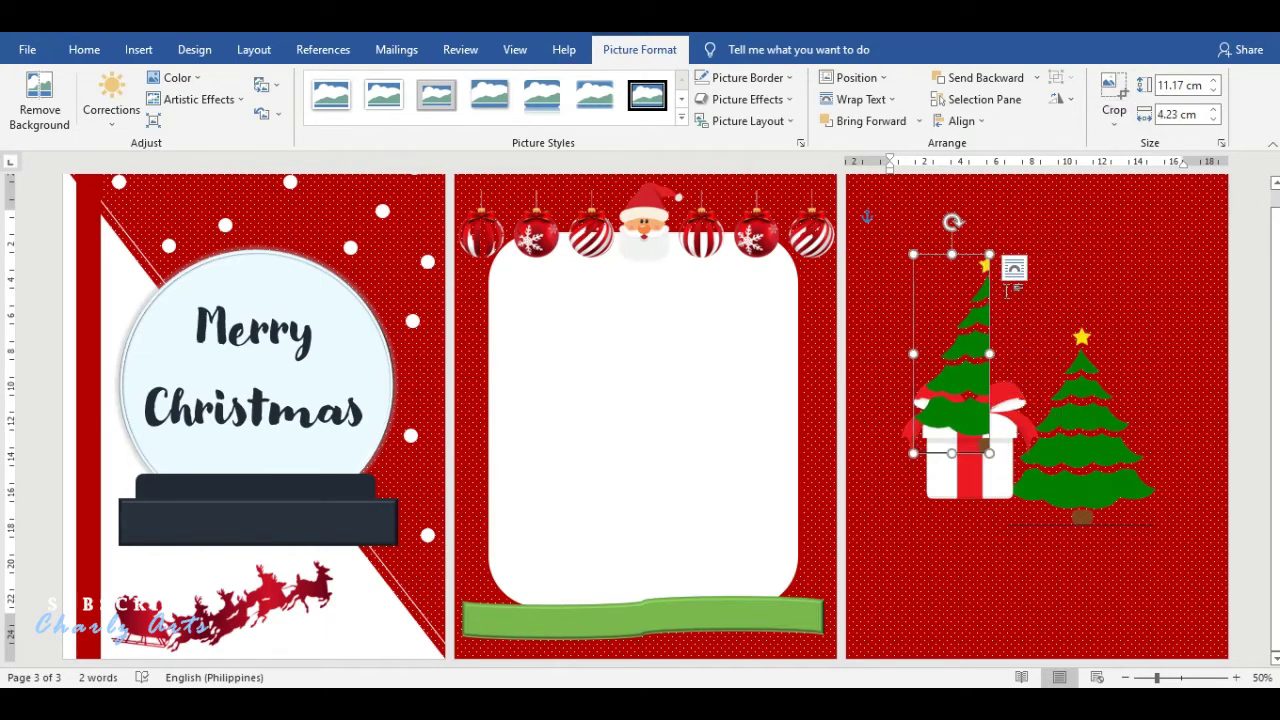
- Trim the right-hand tree, enlarge the left tree along the page side, and delete the small tree
click(1090, 370)
click(1110, 98)
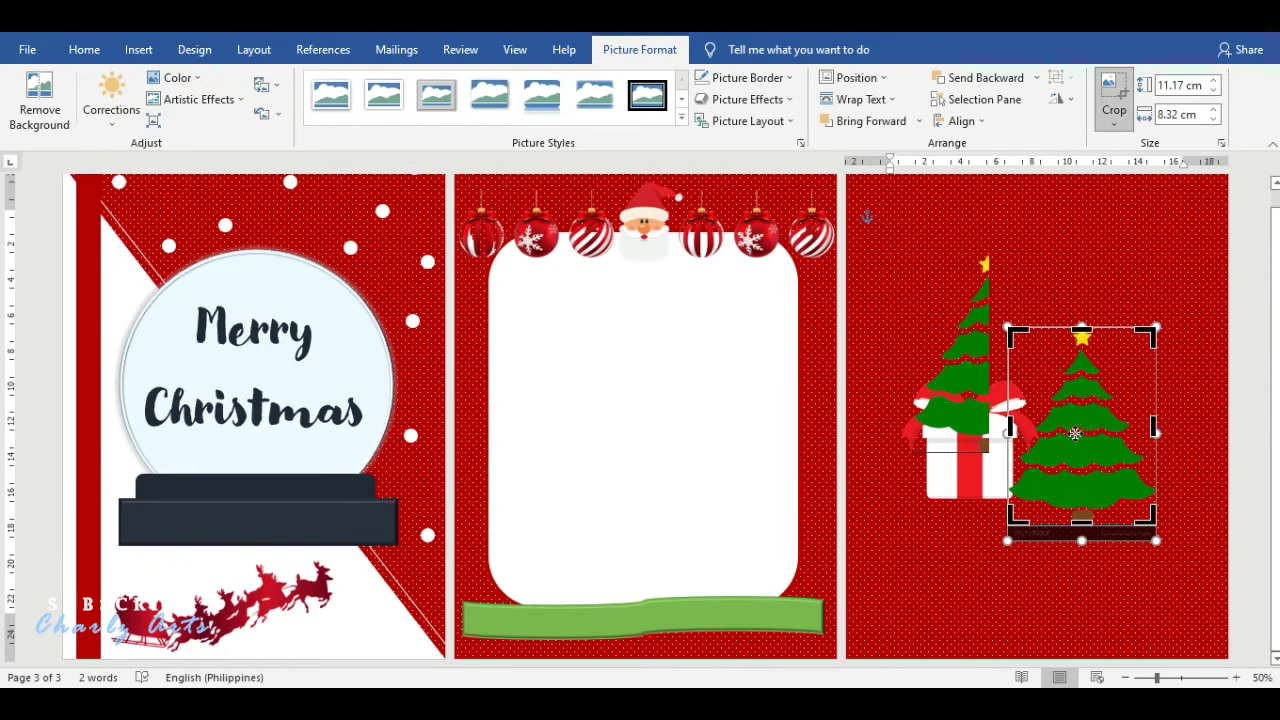
mouse_move(1009, 430)
mouse_down()
mouse_move(1083, 428)
mouse_move(859, 265)
mouse_up()
click(1113, 90)
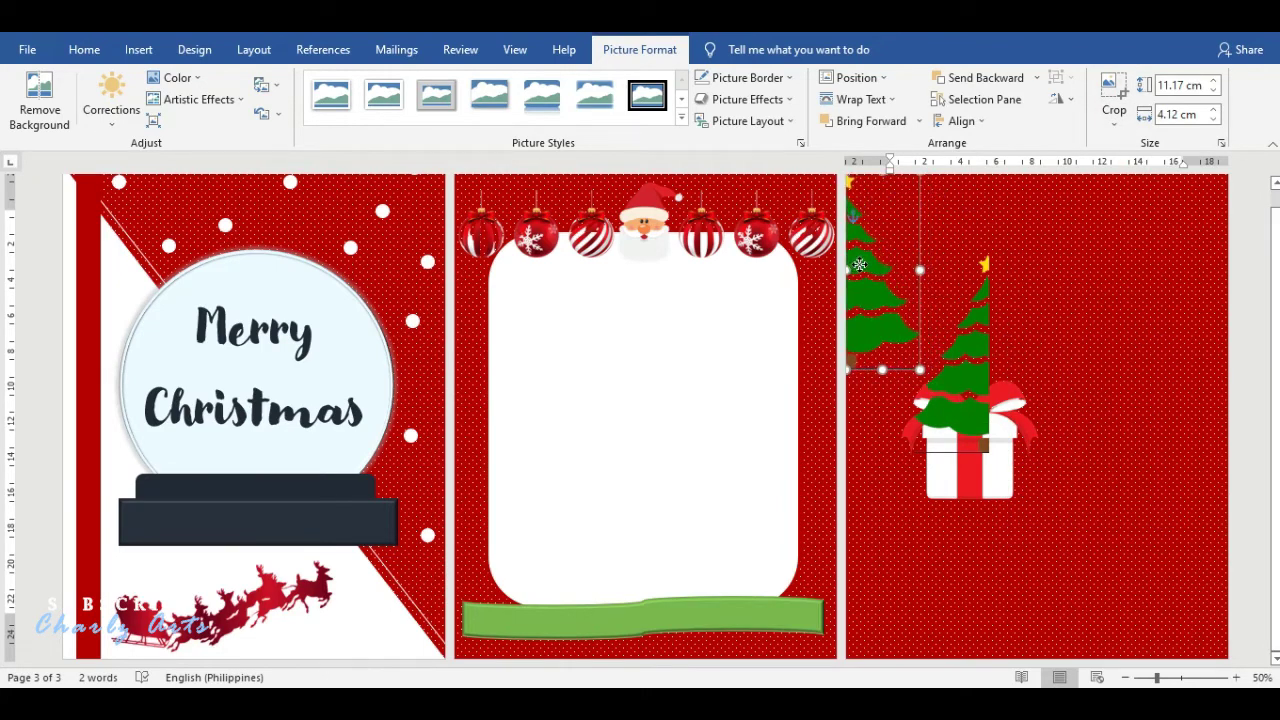
drag(931, 373, 1027, 575)
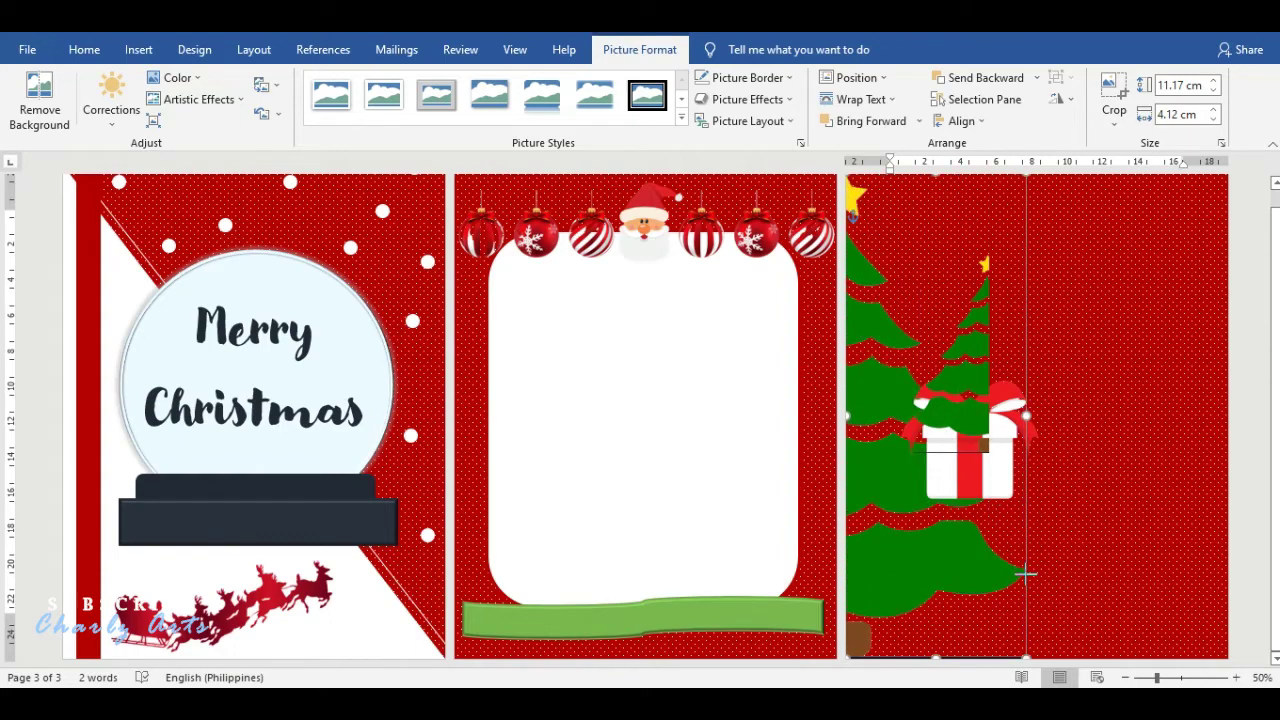
click(975, 300)
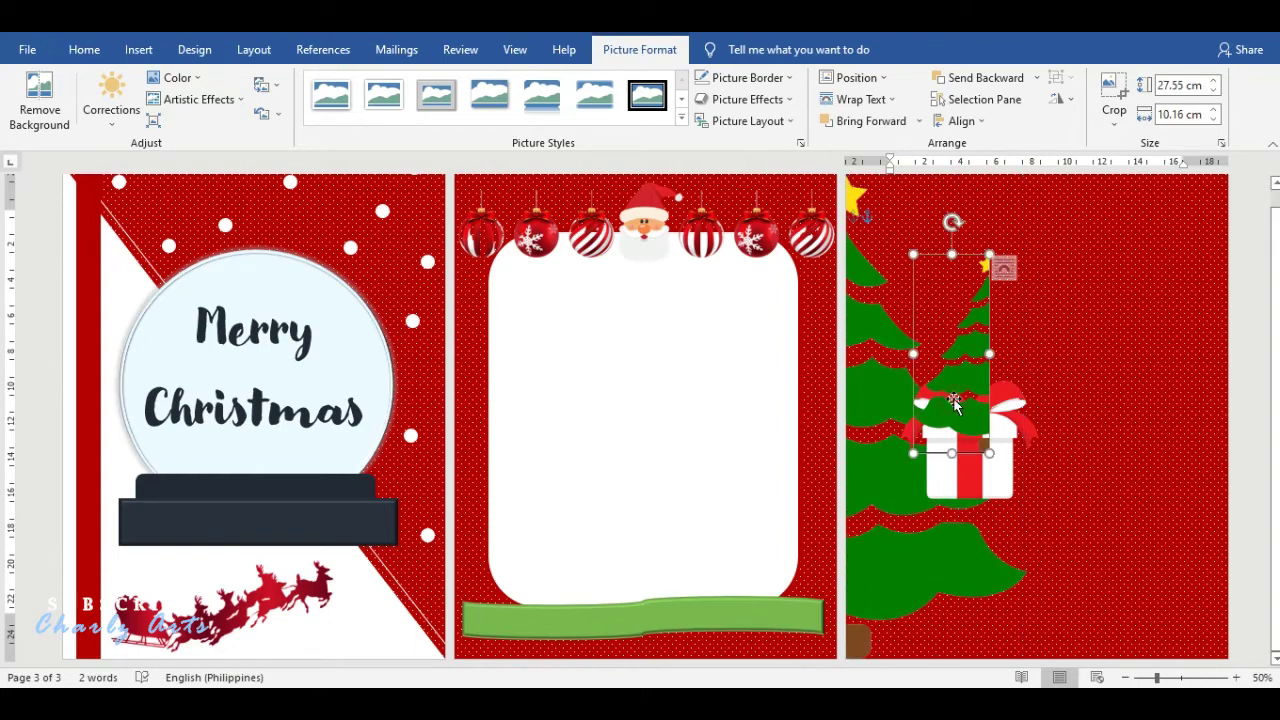
key(Delete)
- Shrink the gift box and set it at the tree's base
drag(960, 435, 945, 585)
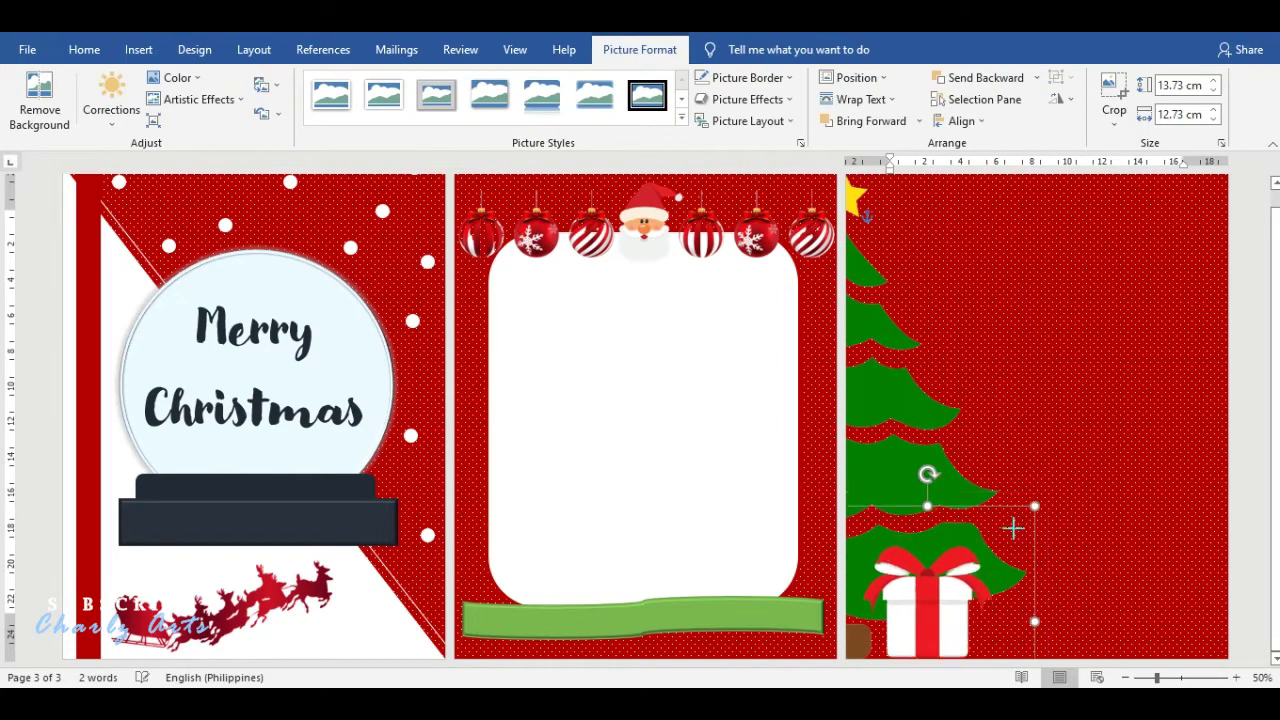
drag(1073, 490, 994, 552)
drag(908, 607, 902, 597)
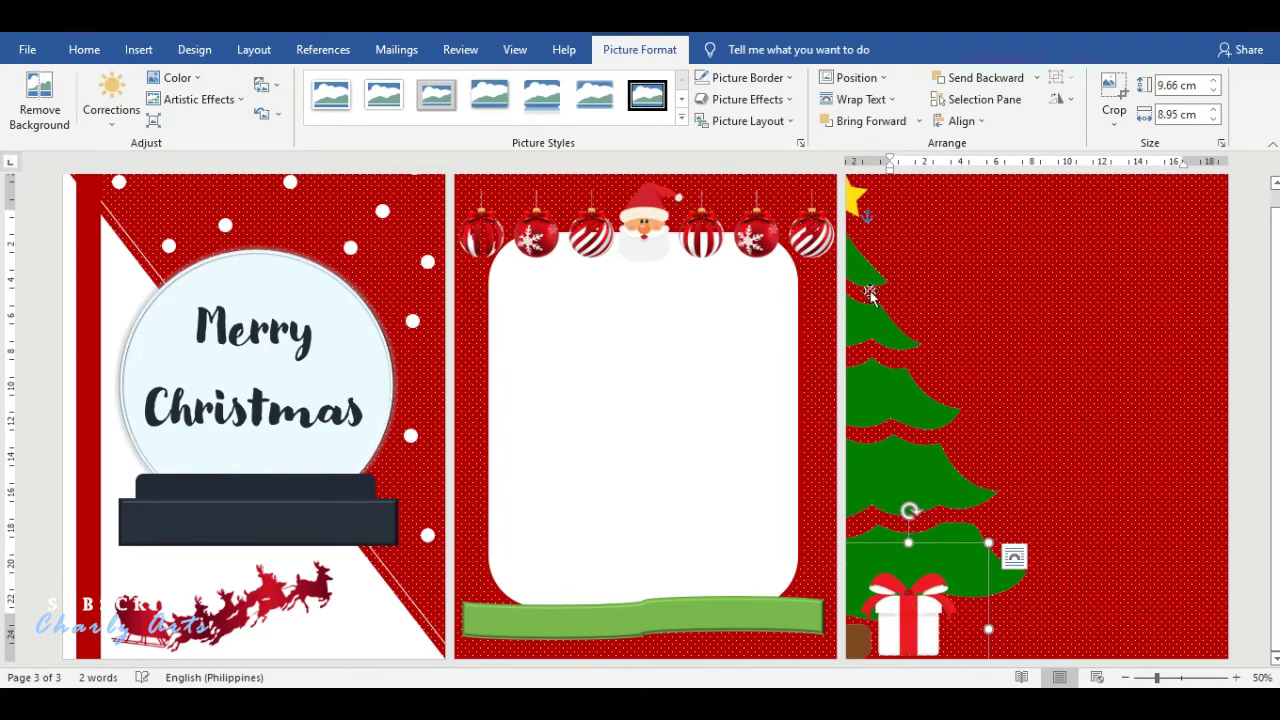
- Draw a white rectangle over the right side of page 3, beside the tree
click(138, 49)
click(253, 78)
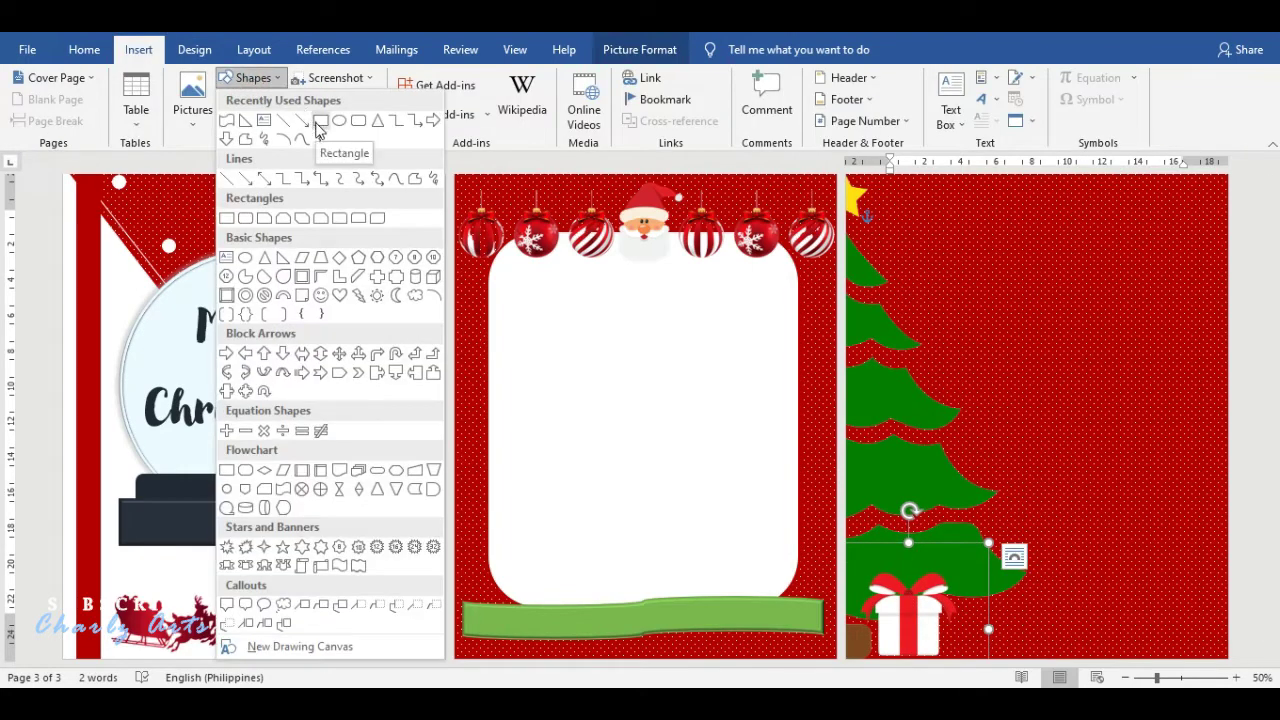
click(320, 121)
drag(972, 174, 1238, 655)
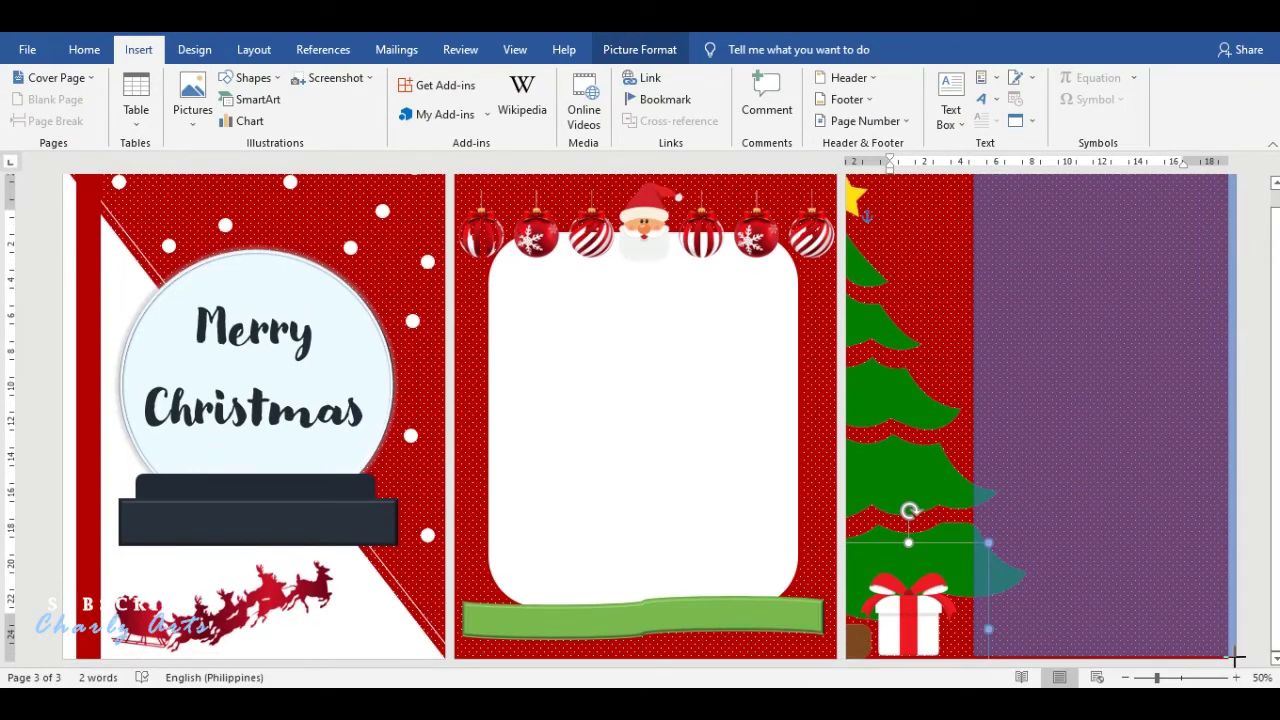
drag(1238, 655, 1230, 658)
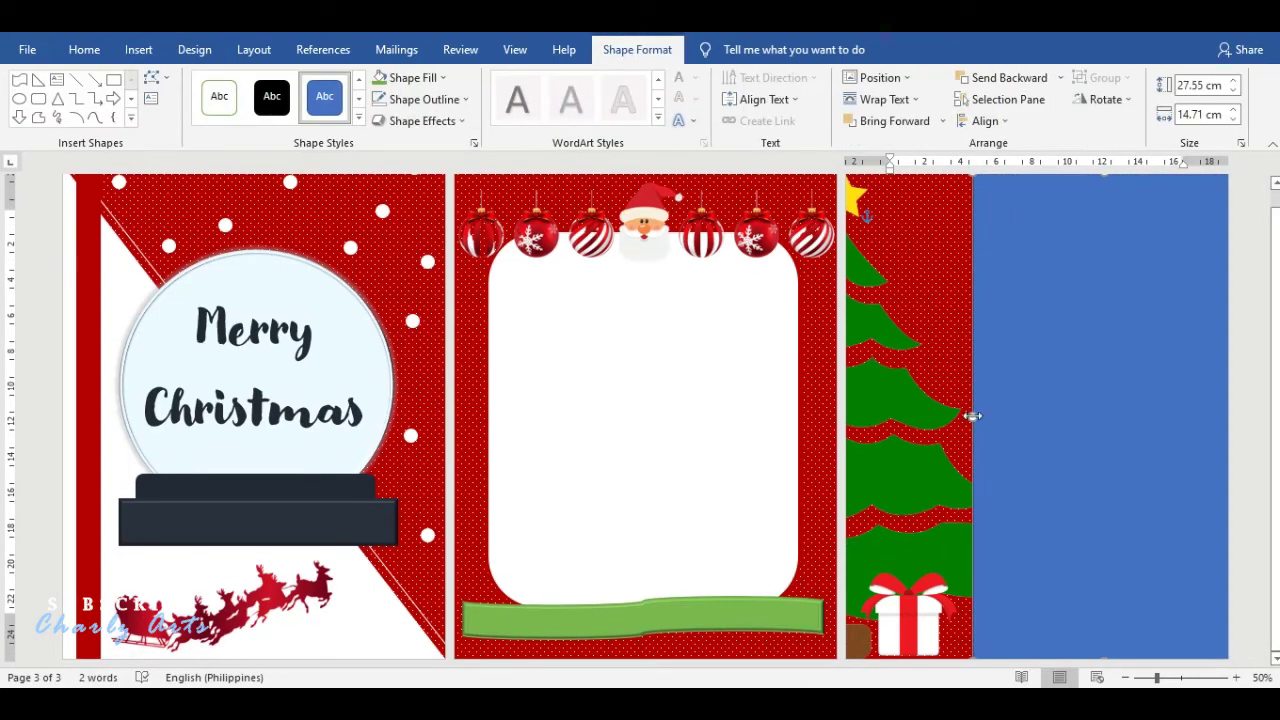
drag(973, 416, 1026, 420)
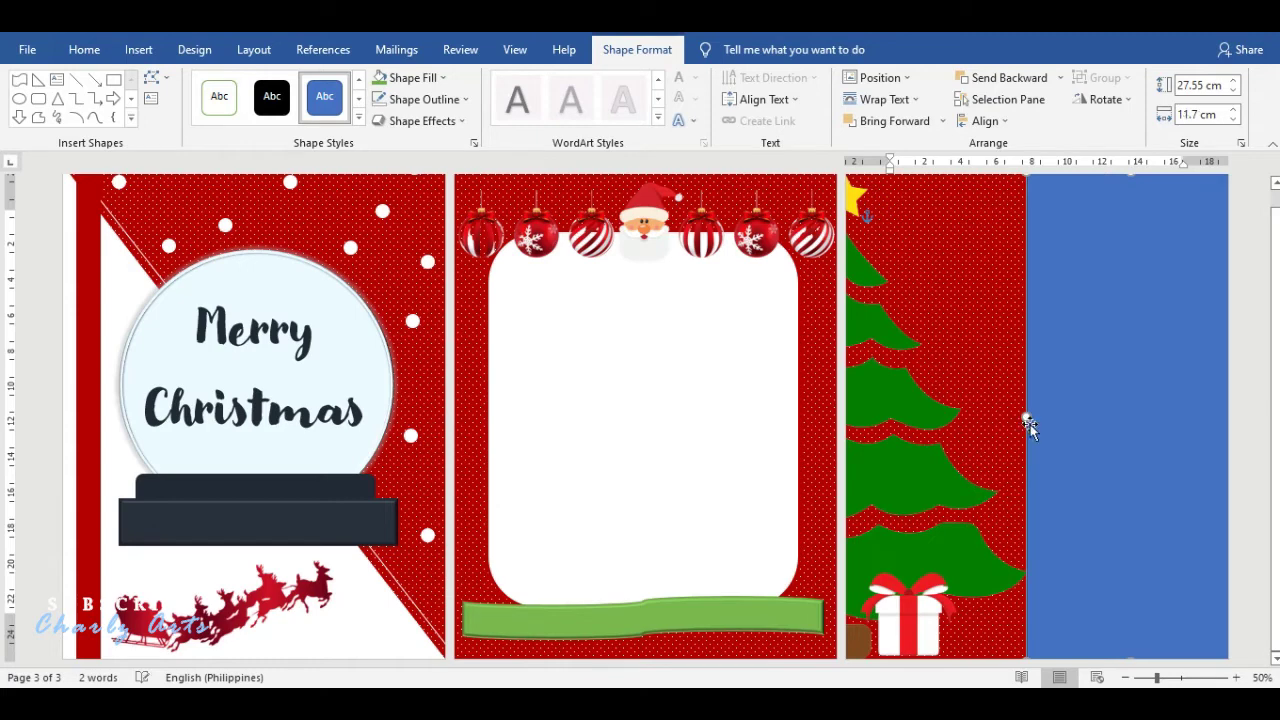
click(443, 78)
click(384, 118)
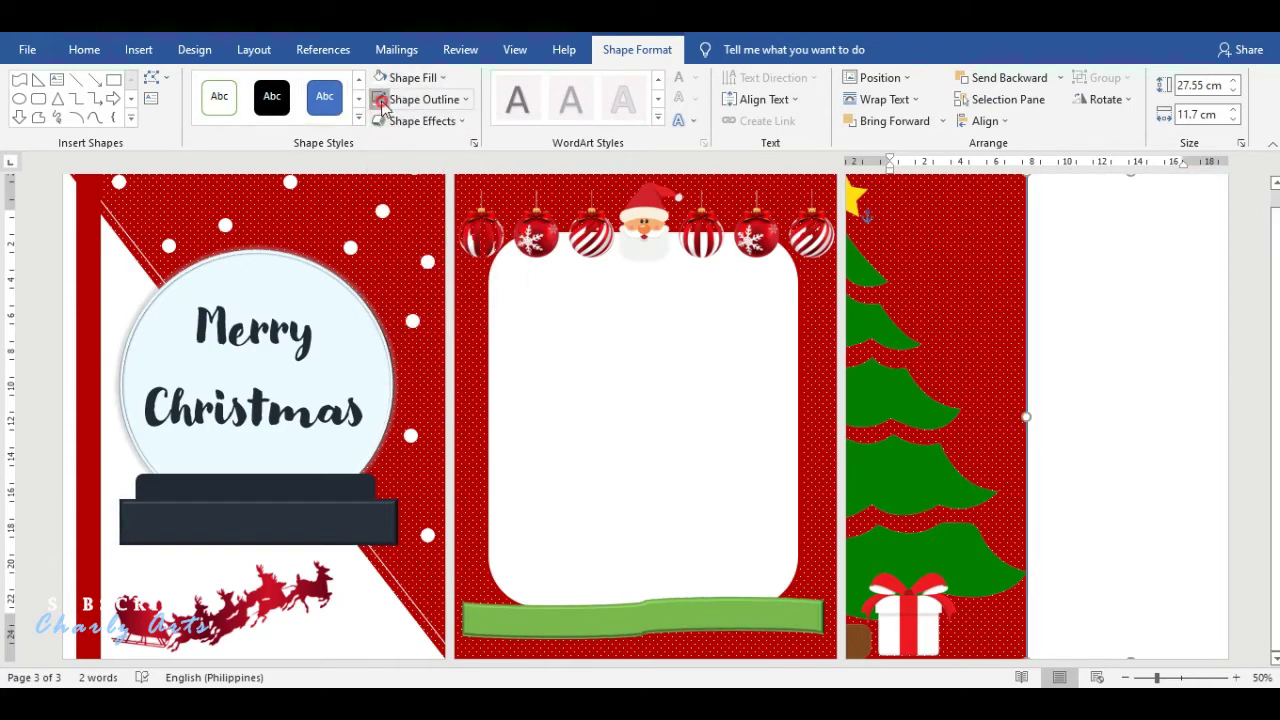
- Add a small red 2.54 × 10.11 cm bar across the top of the white panel
click(113, 80)
drag(1037, 192, 1217, 237)
click(400, 78)
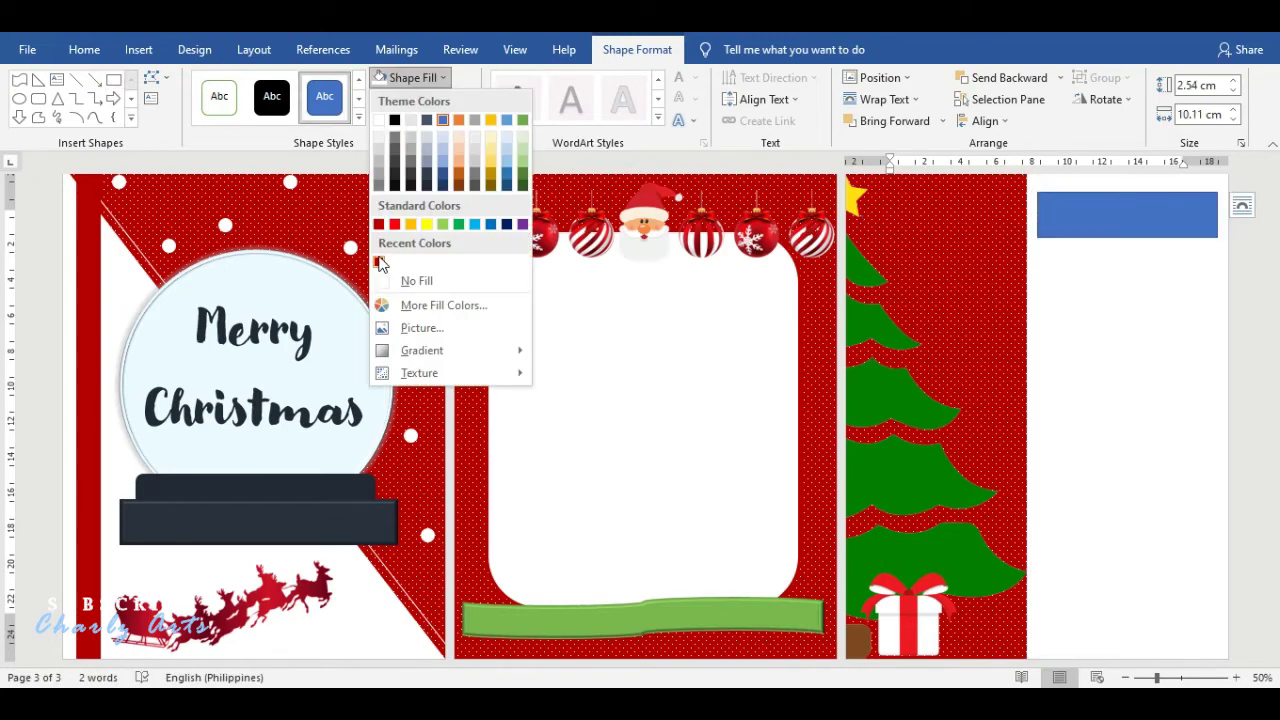
click(381, 264)
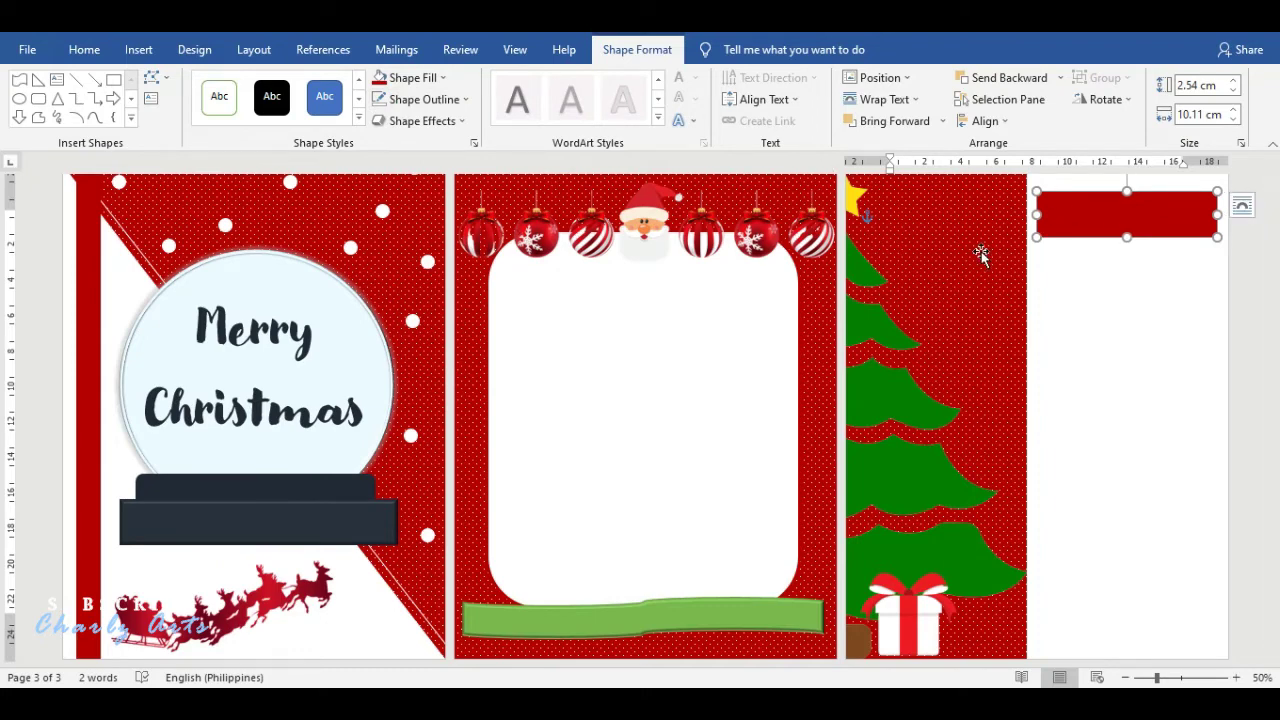
- Paste two smaller copies of the gift box beside the original at the tree's base
click(972, 556)
key(ctrl+v)
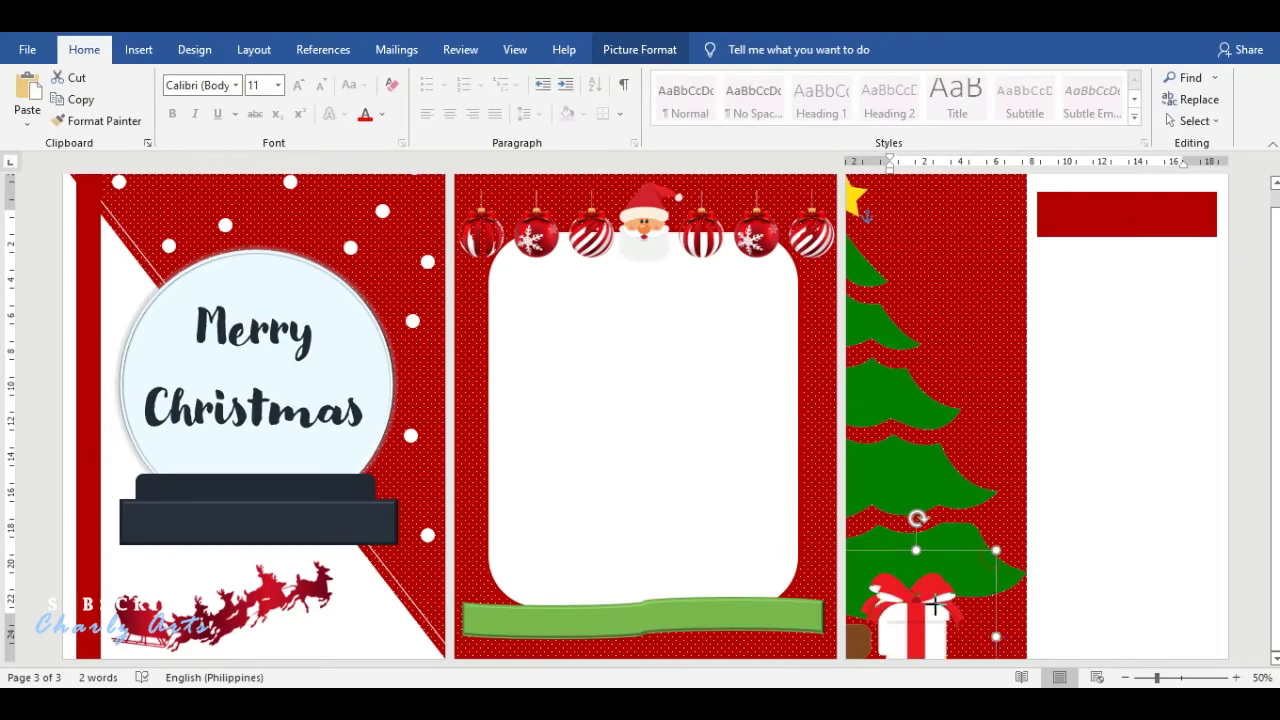
mouse_move(997, 551)
mouse_down()
mouse_move(932, 590)
mouse_move(981, 612)
mouse_move(968, 613)
mouse_up()
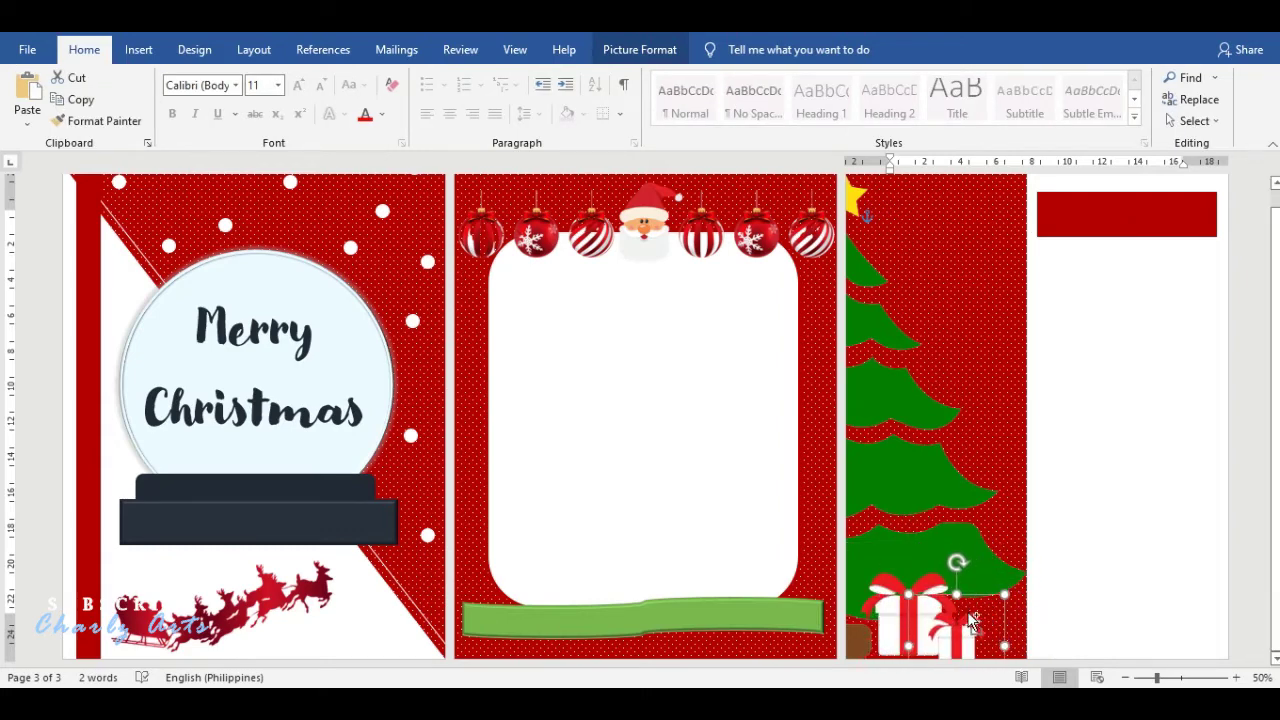
key(ctrl+v)
drag(968, 615, 883, 632)
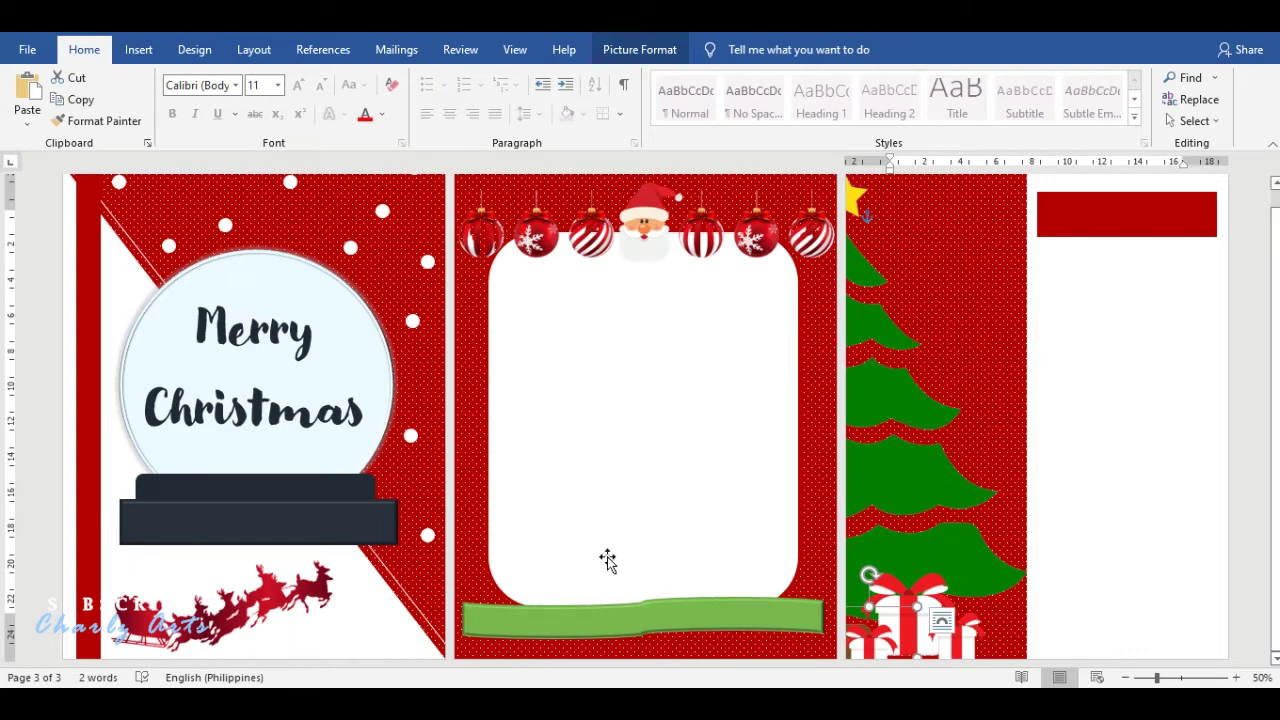
- Fill the two dark base bars under the globe green
click(251, 530)
click(630, 49)
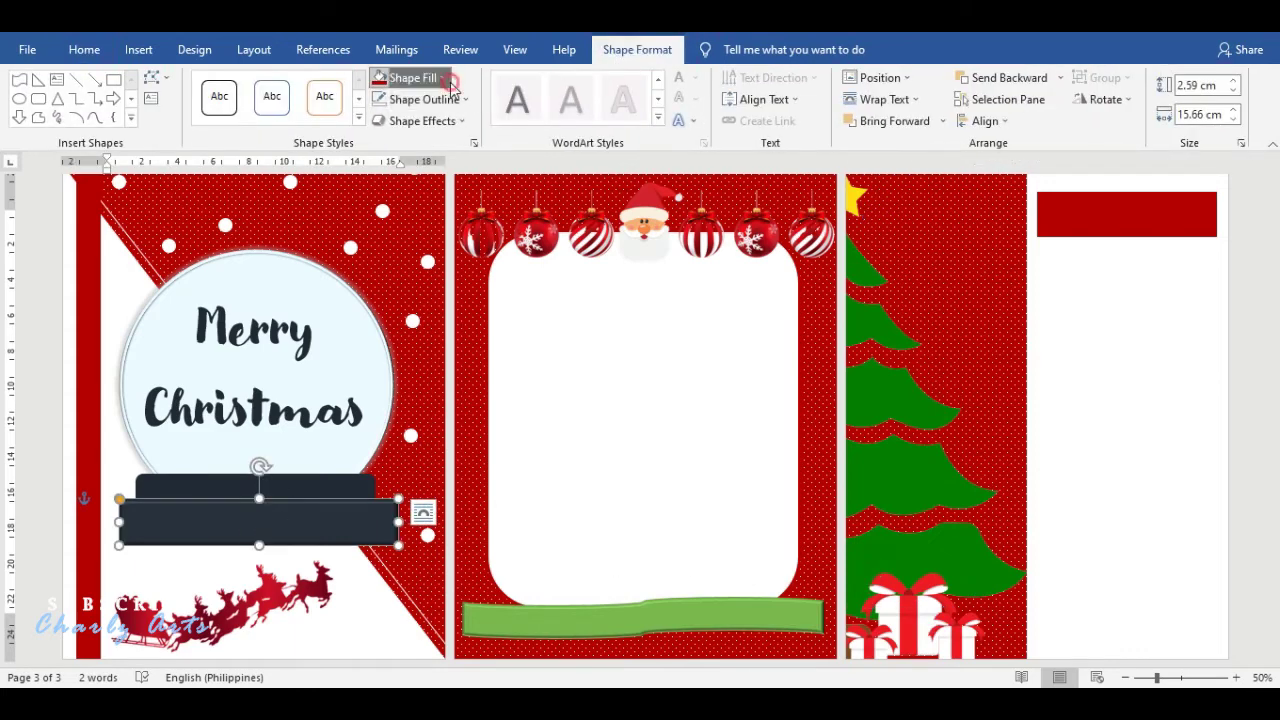
click(405, 77)
click(521, 121)
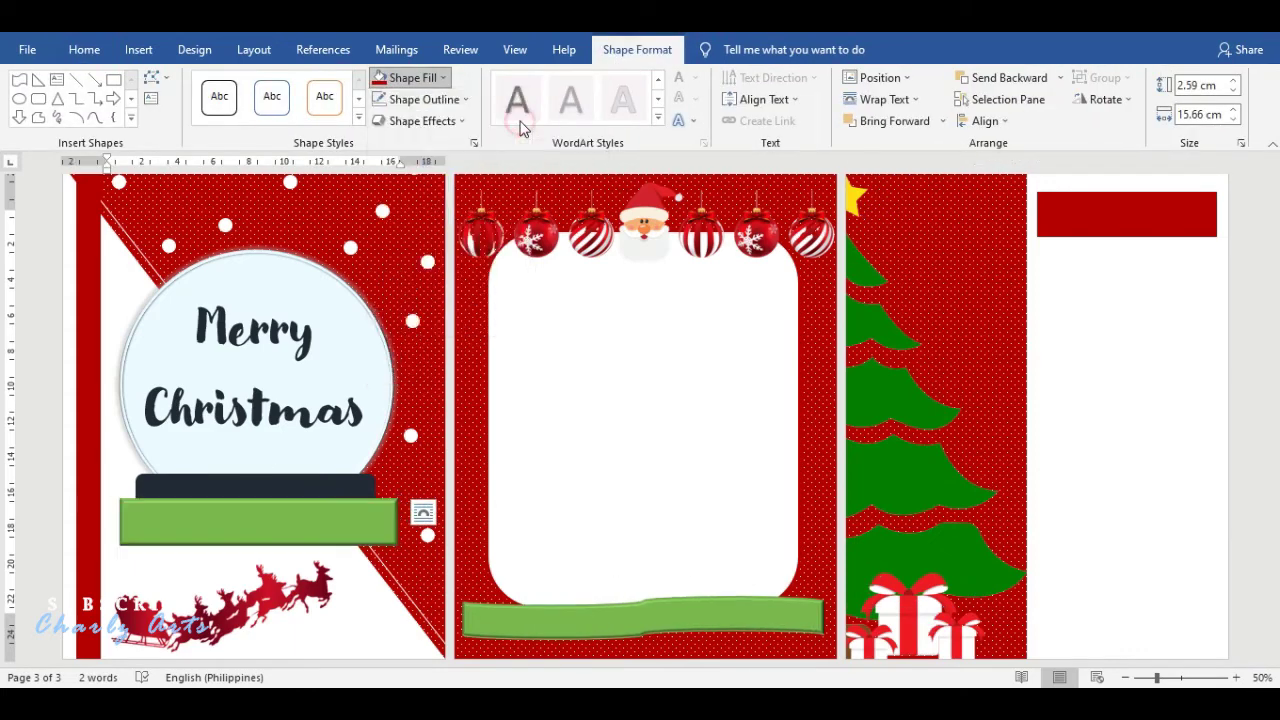
click(306, 489)
click(381, 80)
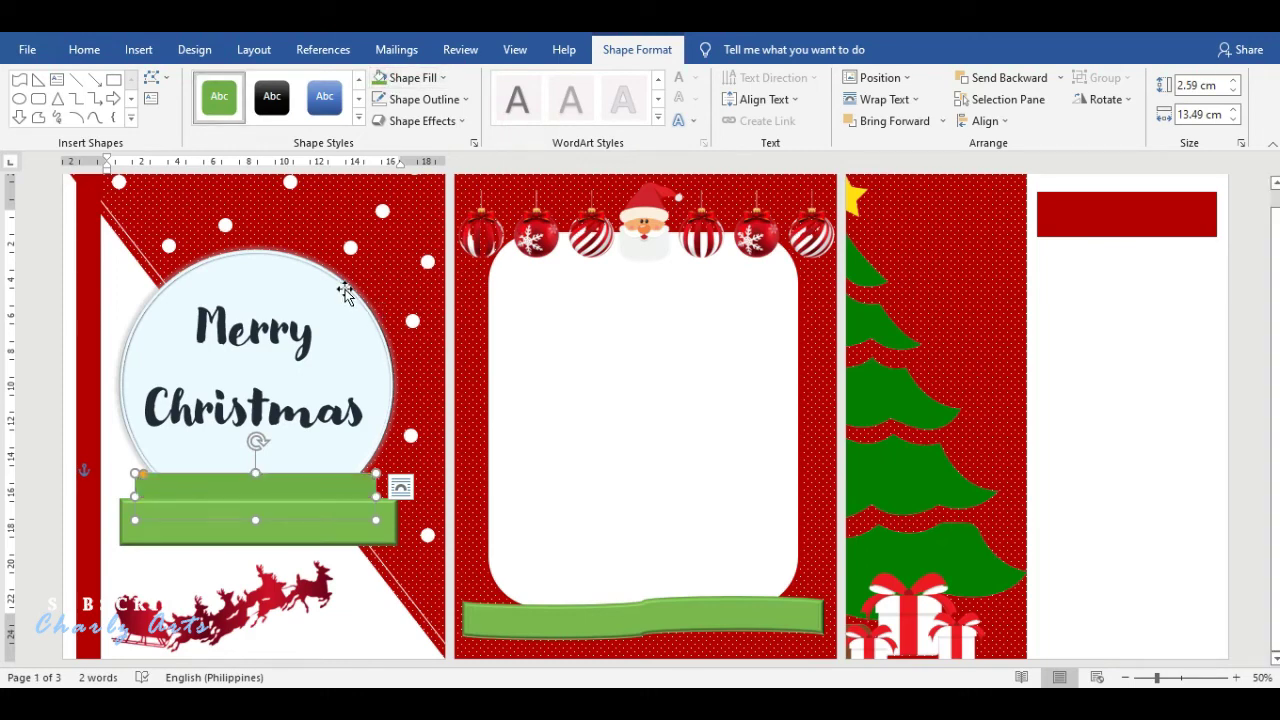
- Give the Merry Christmas globe a pale green fill
click(340, 292)
click(441, 78)
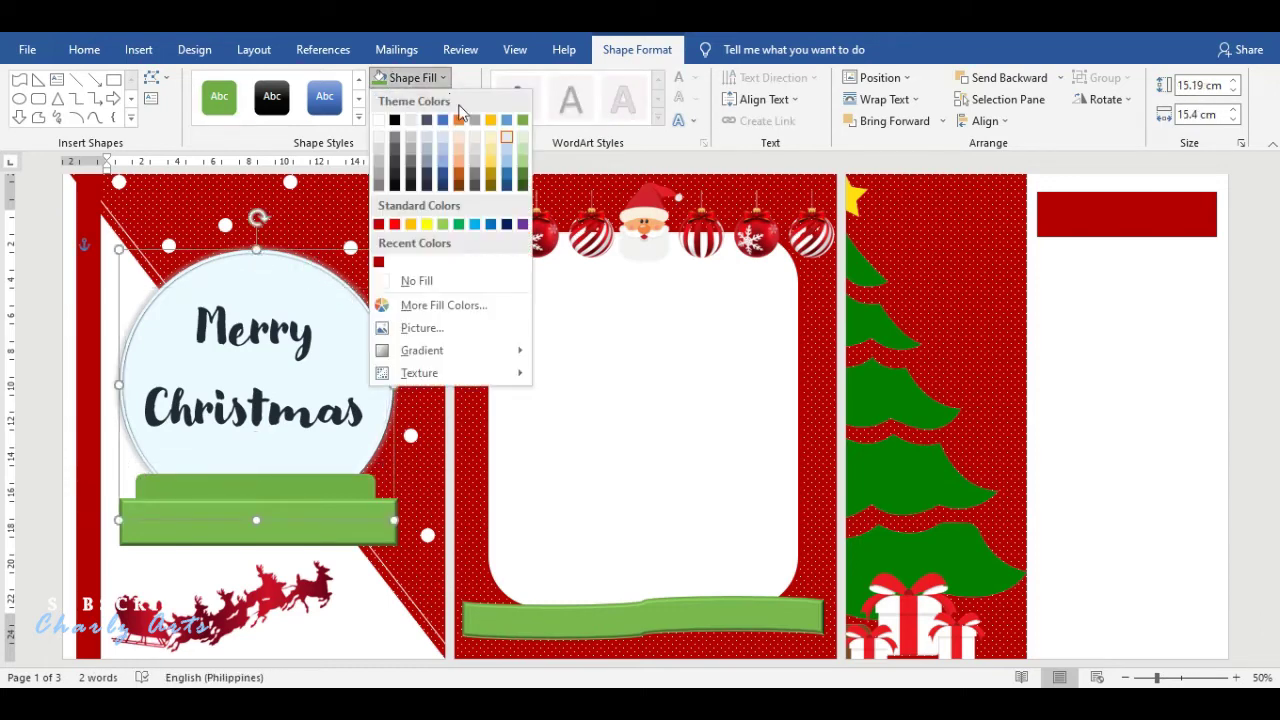
click(522, 136)
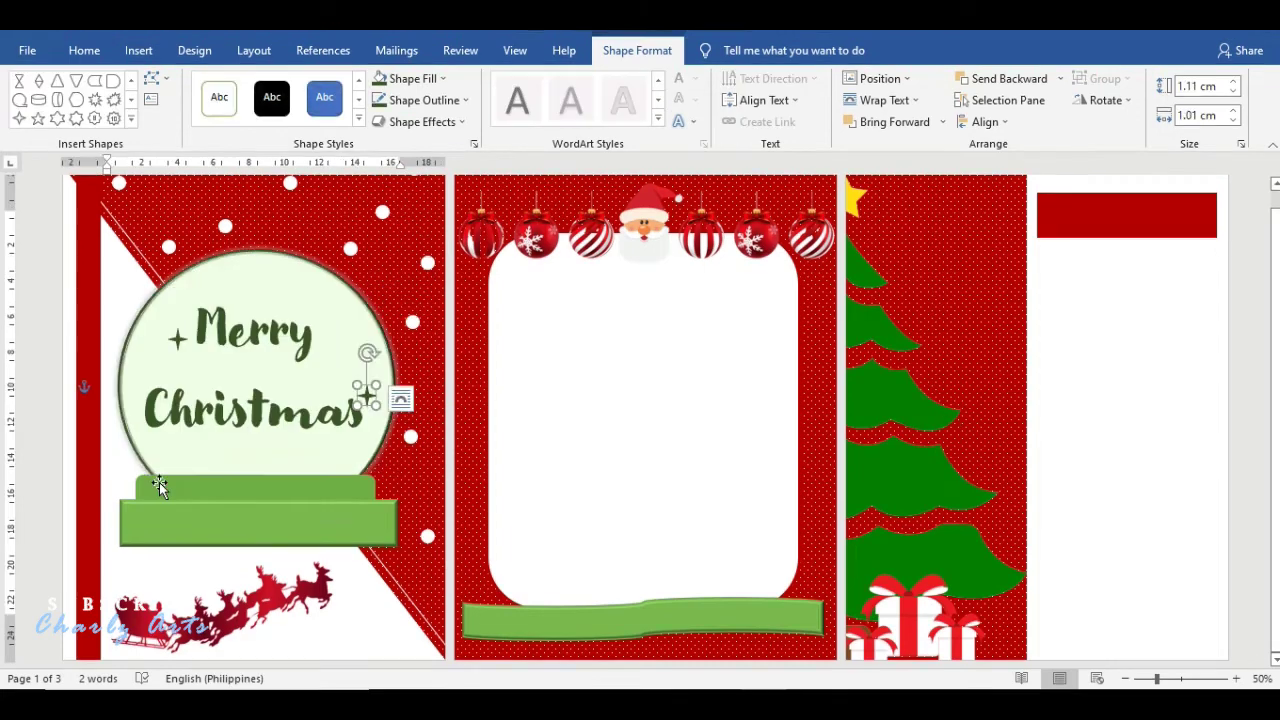
- Duplicate the green base piece and flatten the copy into a thin strip above the base
click(159, 482)
key(ctrl+c)
key(ctrl+v)
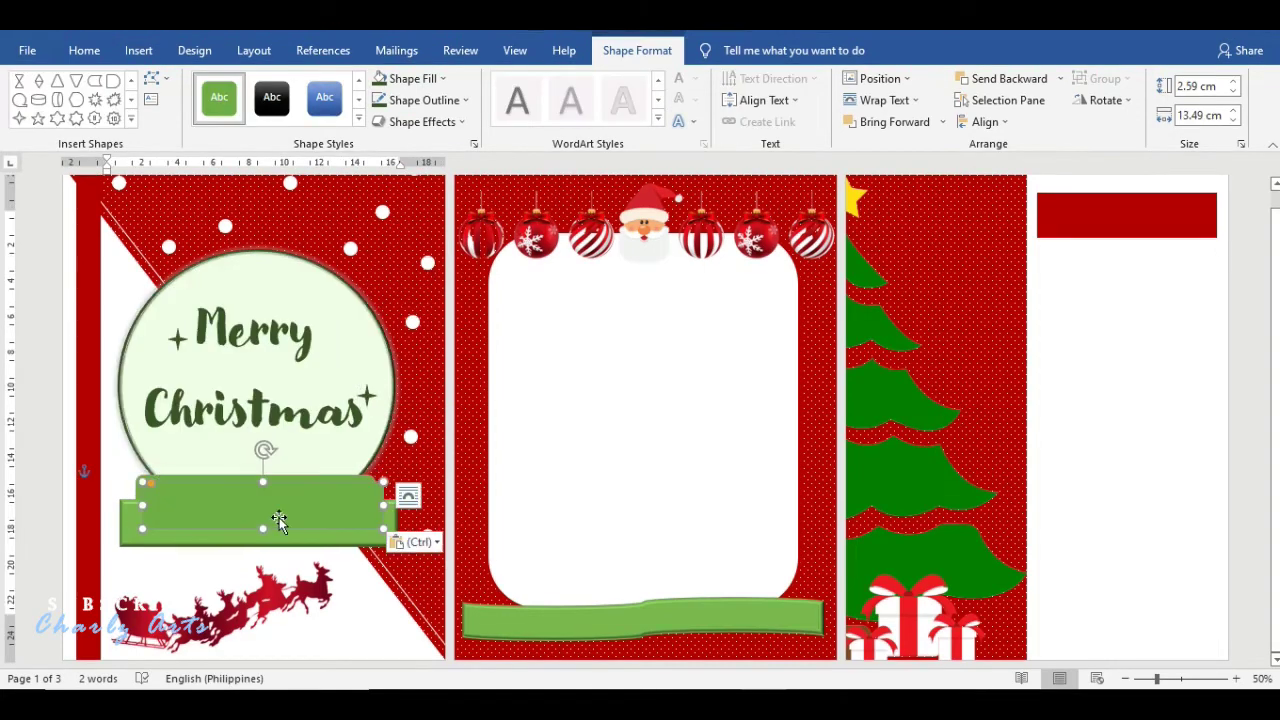
drag(258, 546, 258, 519)
mouse_move(390, 508)
mouse_down()
mouse_move(401, 460)
mouse_move(355, 463)
mouse_up()
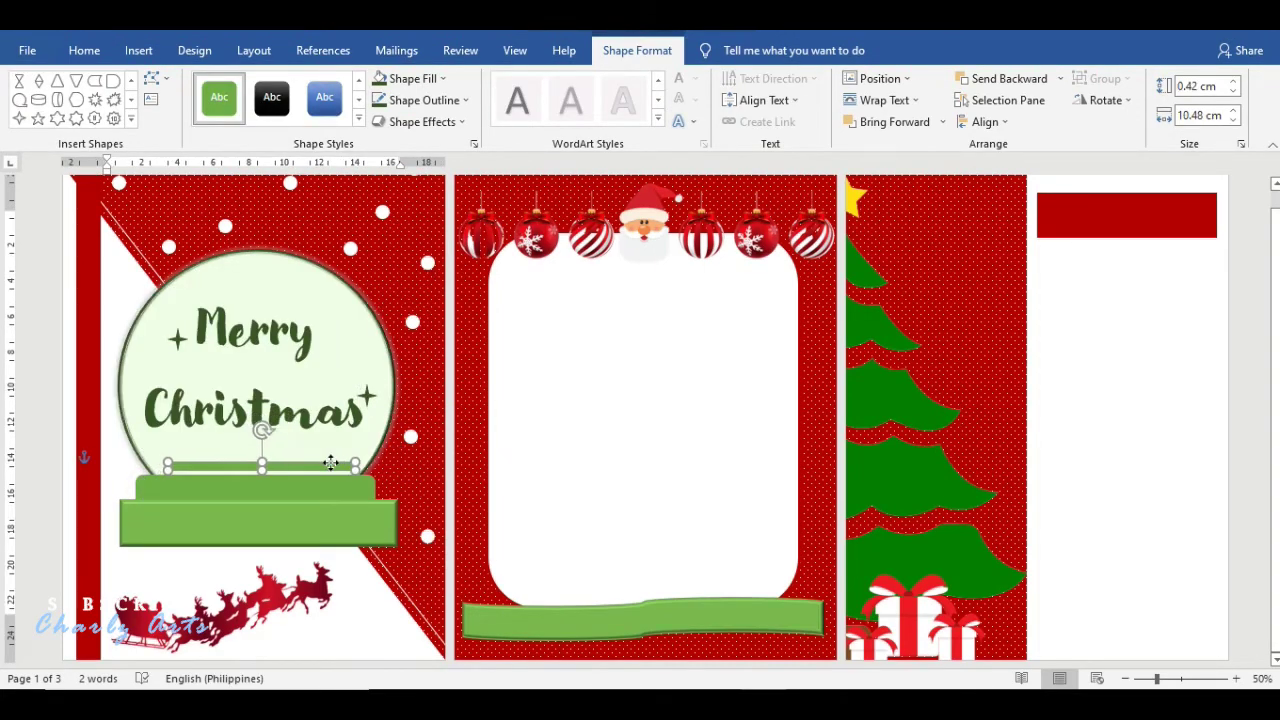
click(969, 332)
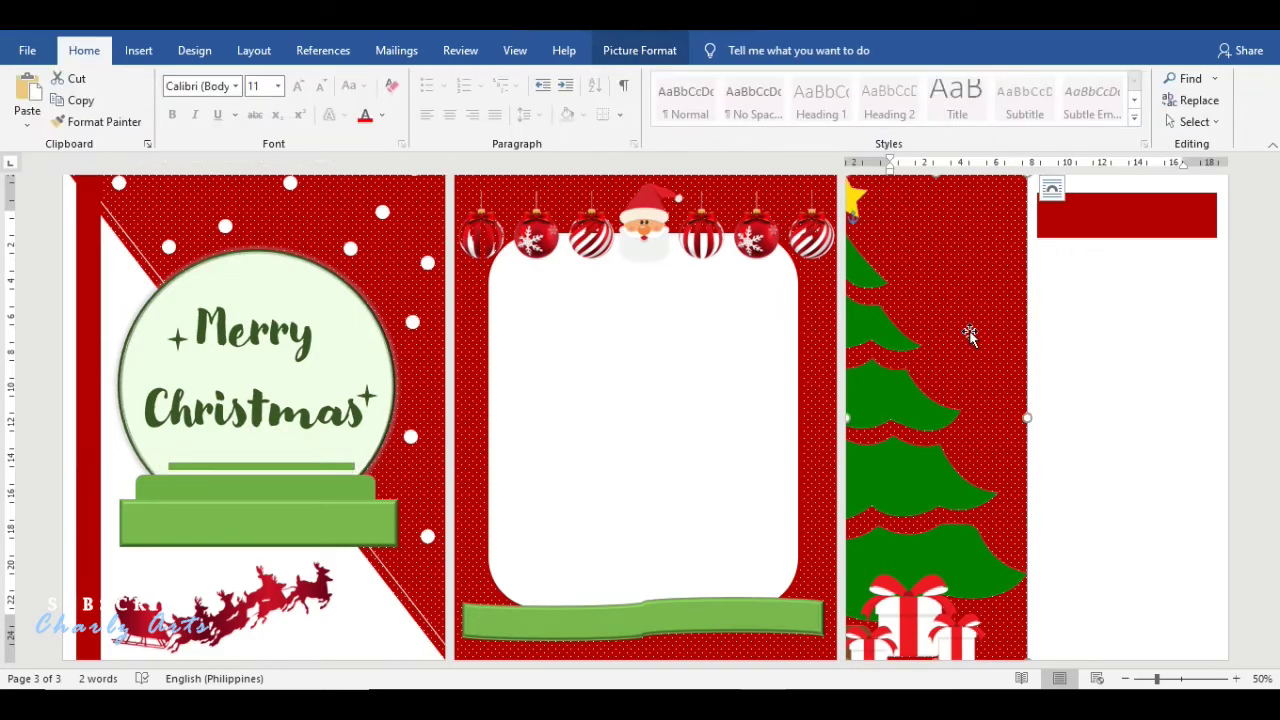
- Apply the Washout colour effect to the page-three tree picture
click(639, 50)
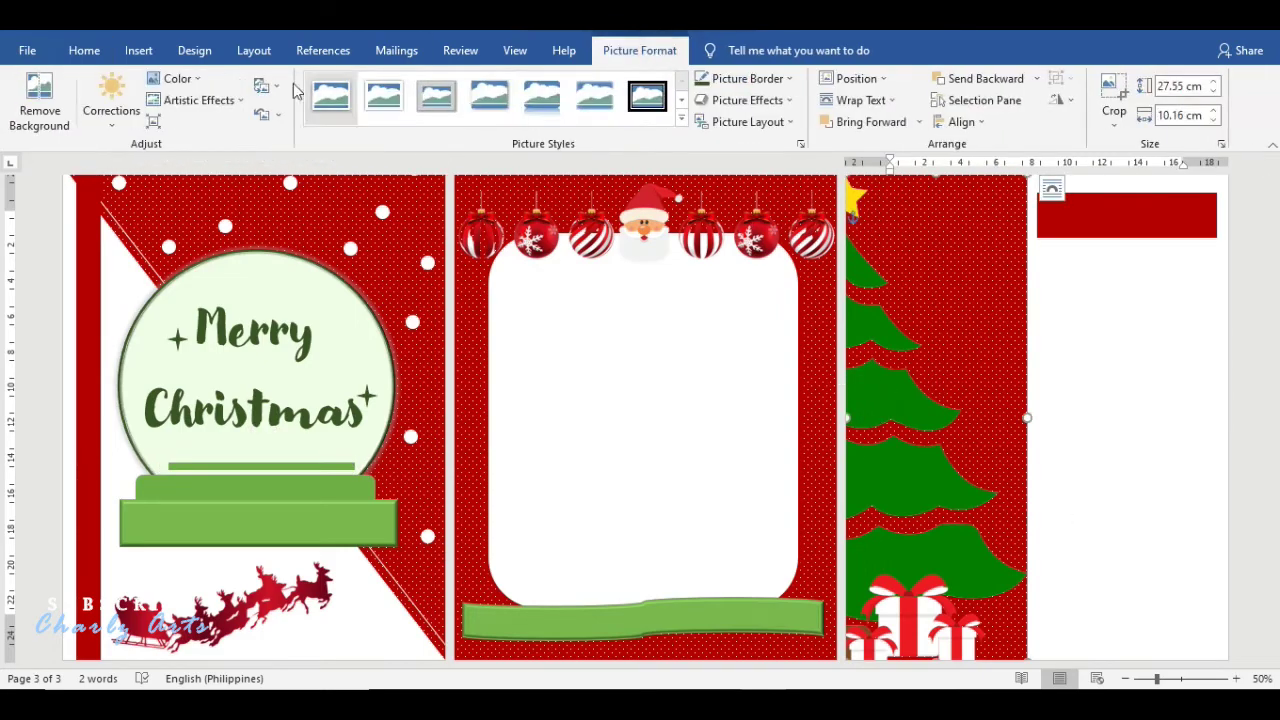
click(178, 79)
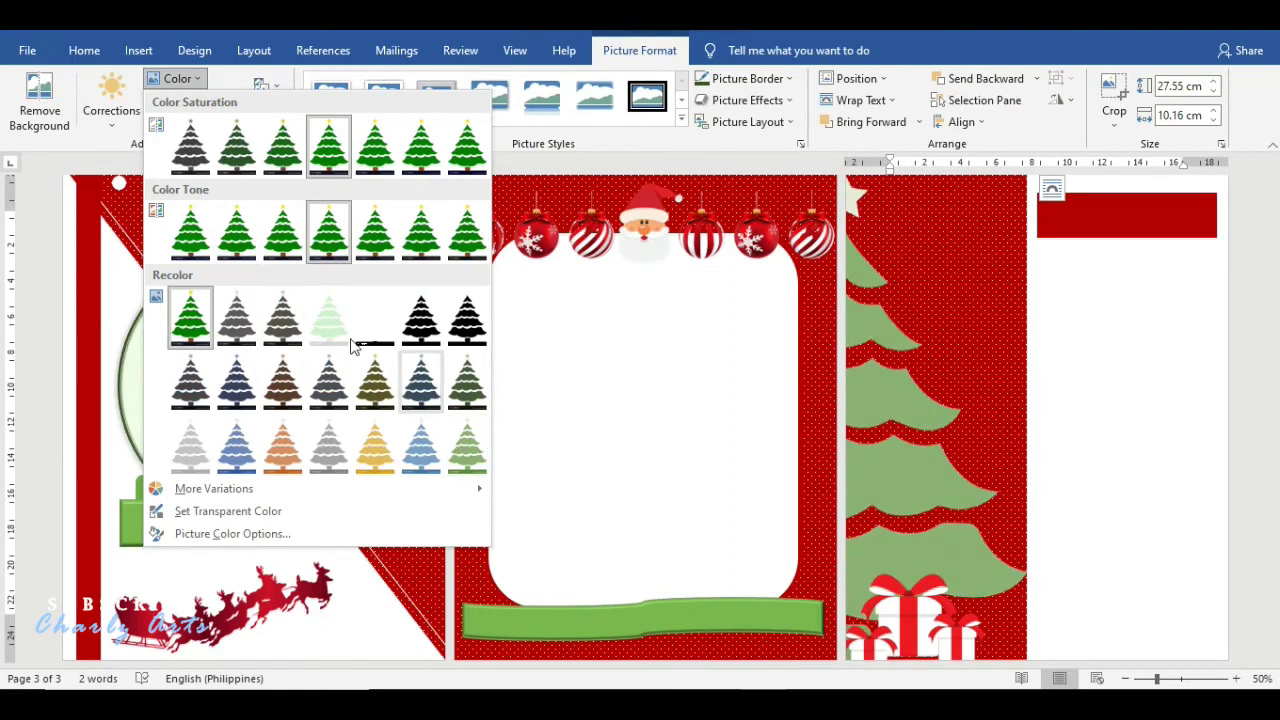
click(330, 322)
- Lighten the middle-page banner to a custom light green and repeat it on both globe base pieces
click(510, 620)
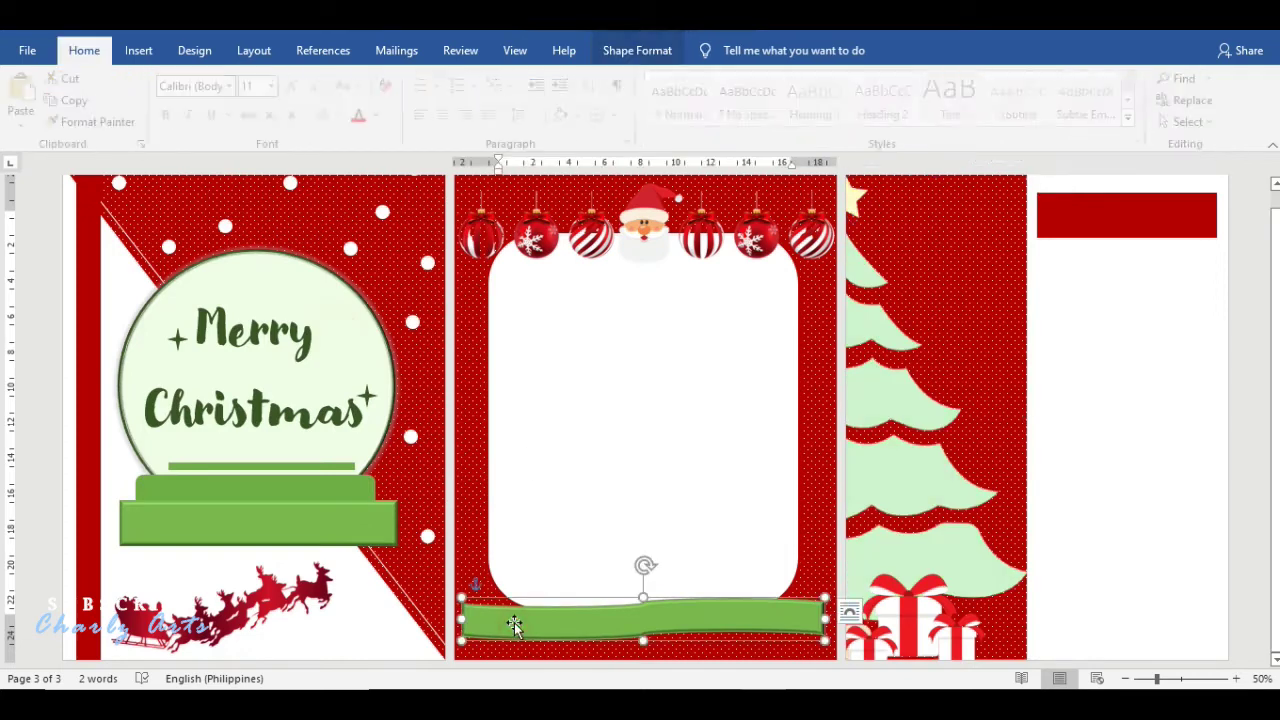
click(630, 55)
click(440, 84)
click(460, 305)
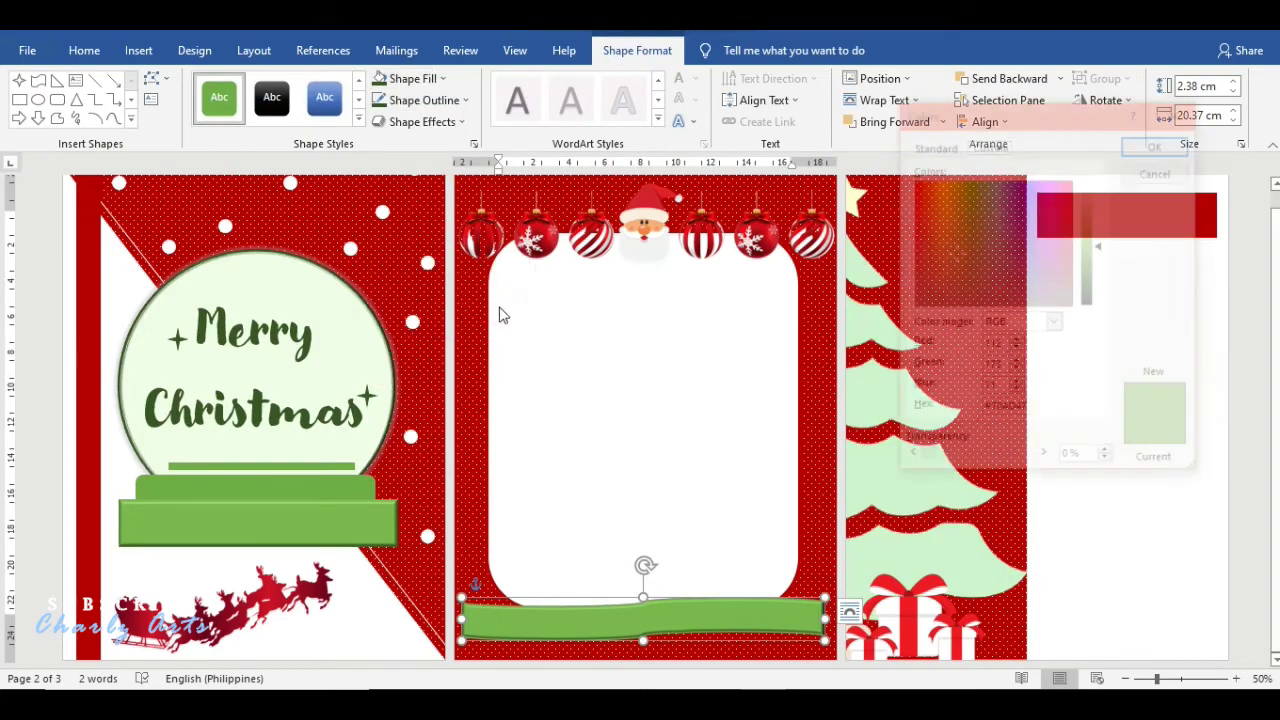
drag(1104, 250, 1104, 205)
click(1159, 146)
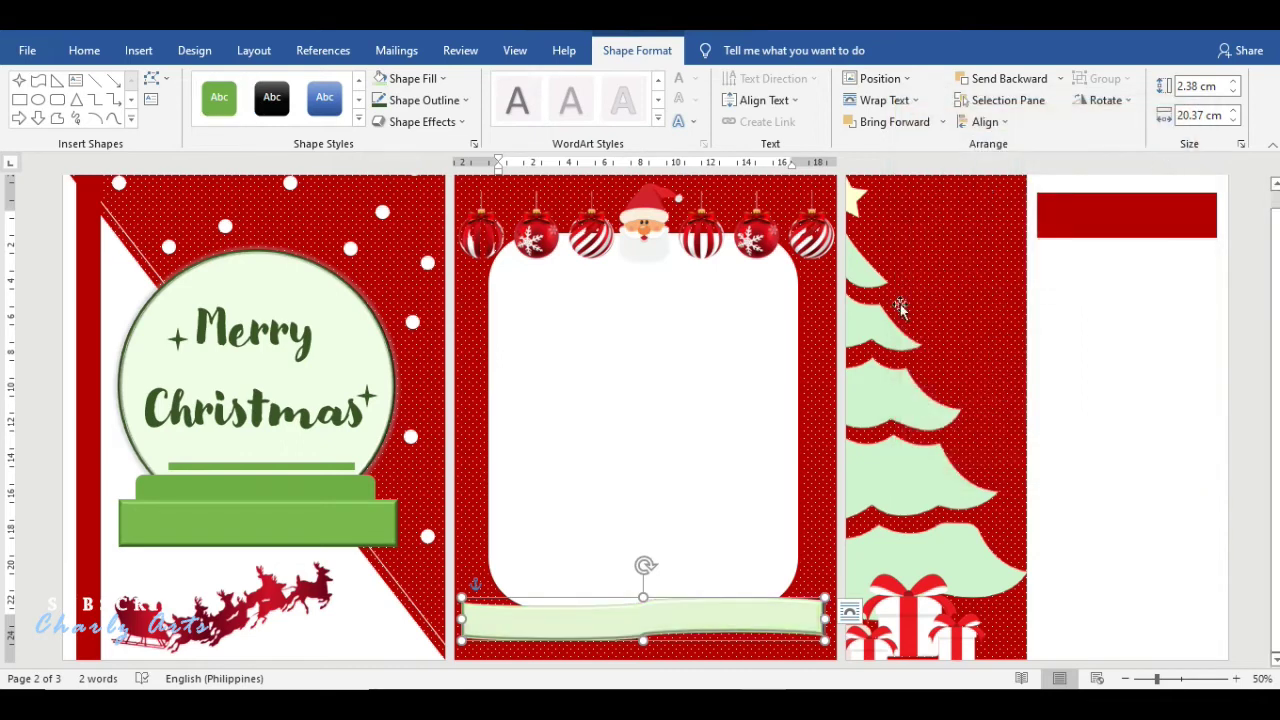
click(358, 492)
key(F4)
click(300, 532)
key(F4)
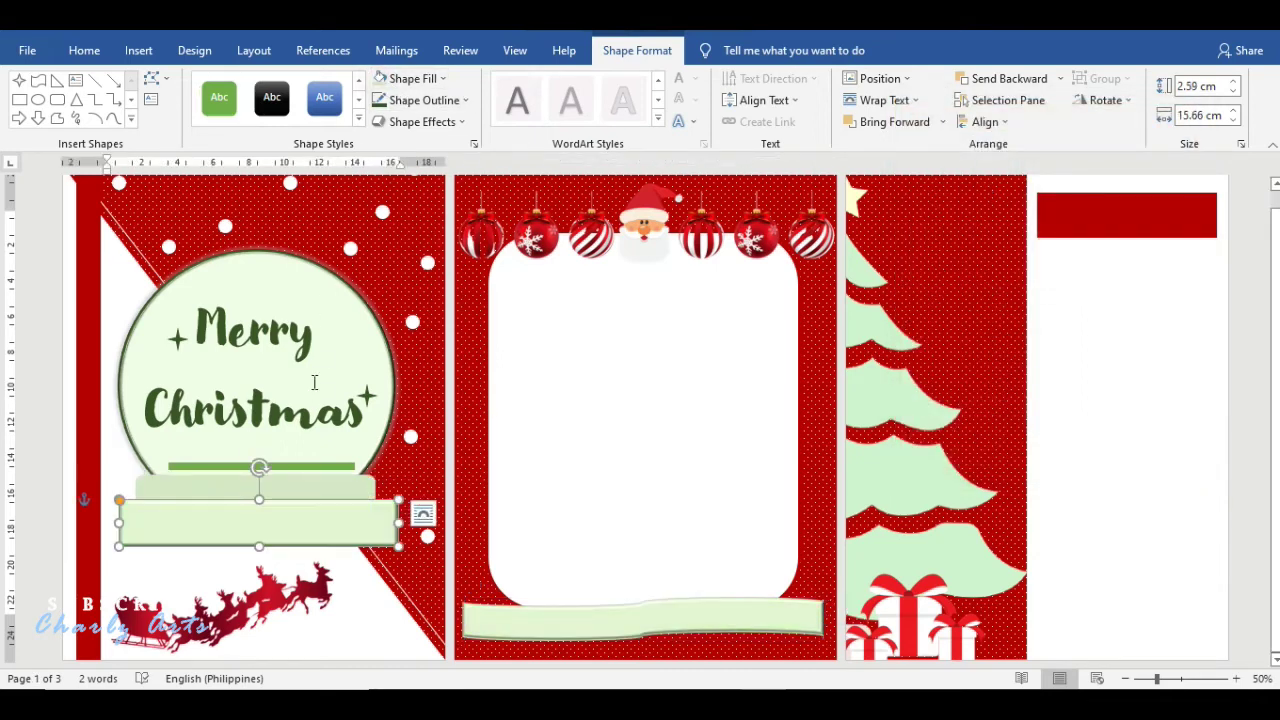
- Draw a small outline-free star and place it beside 'Merry'
click(19, 79)
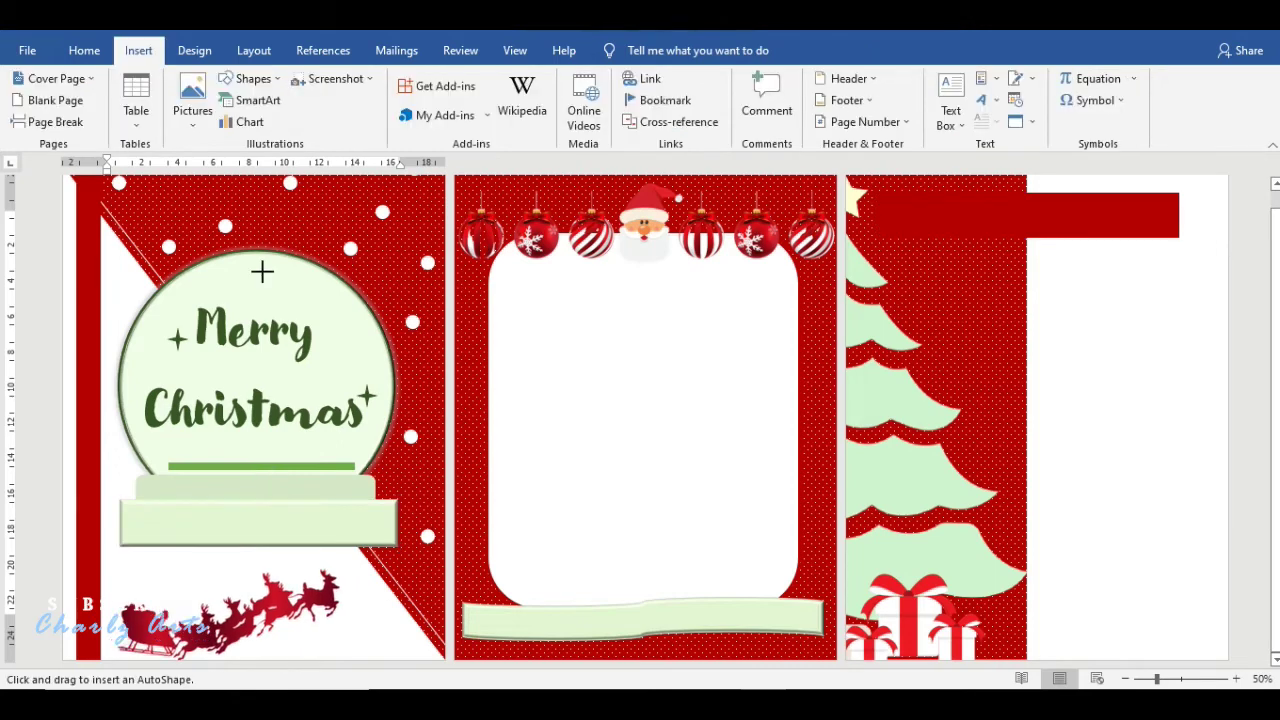
mouse_move(260, 267)
mouse_down()
mouse_move(365, 358)
mouse_move(213, 368)
mouse_move(274, 450)
mouse_up()
click(380, 104)
mouse_move(163, 389)
mouse_down()
mouse_move(145, 380)
mouse_move(176, 345)
mouse_move(197, 283)
mouse_move(348, 320)
mouse_up()
click(176, 345)
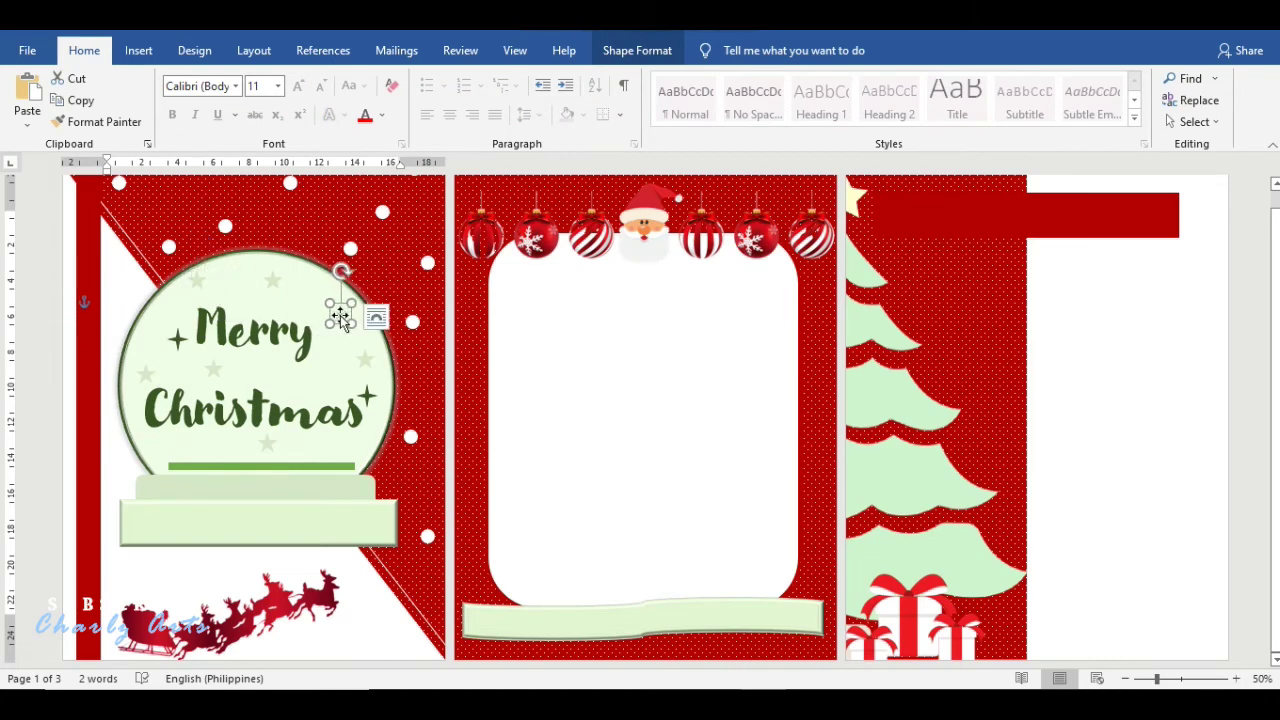
- Fill the cover's left red strip white and narrow it to 0.42 cm
click(88, 400)
click(637, 50)
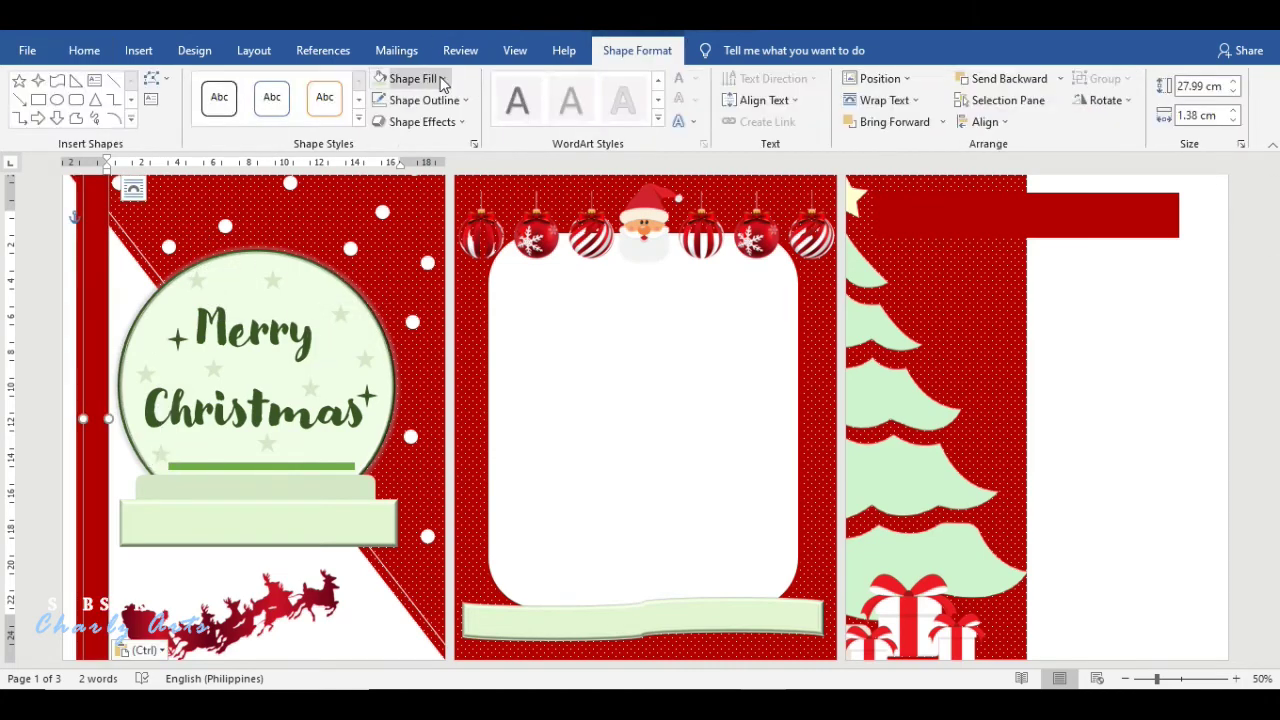
click(412, 78)
click(381, 122)
click(422, 121)
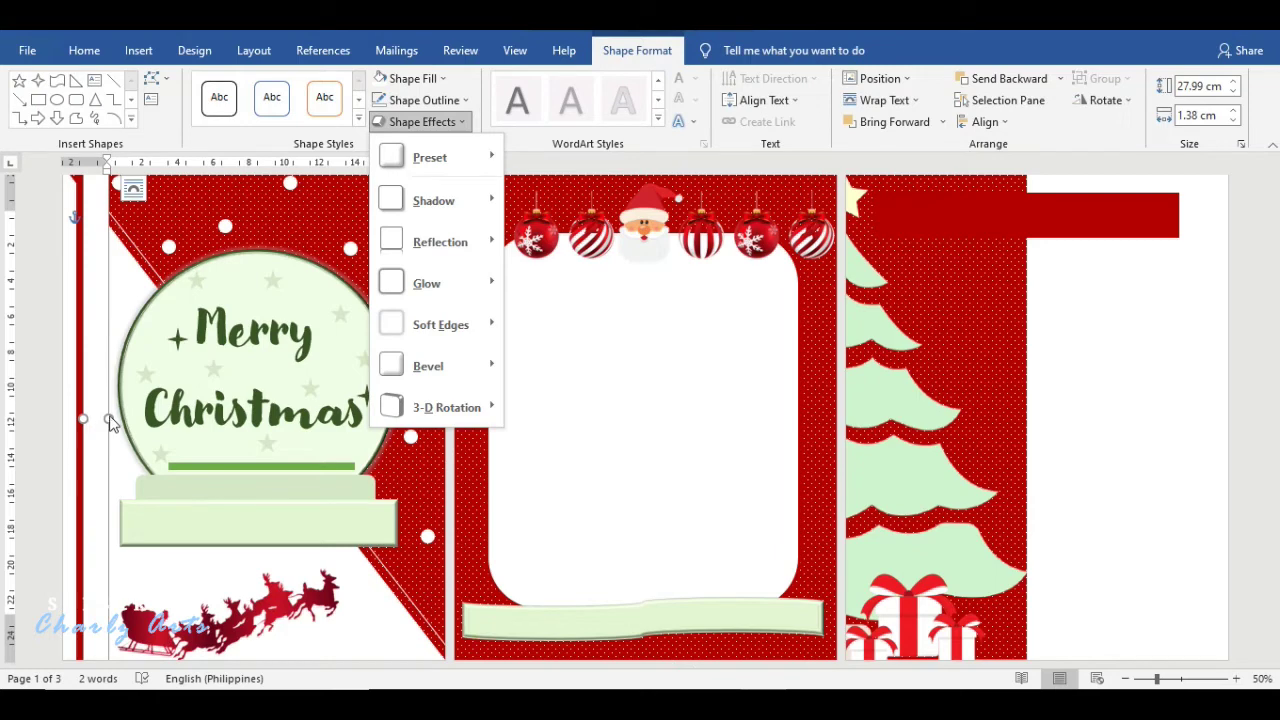
drag(110, 422, 88, 420)
scroll(706, 380, up, 1)
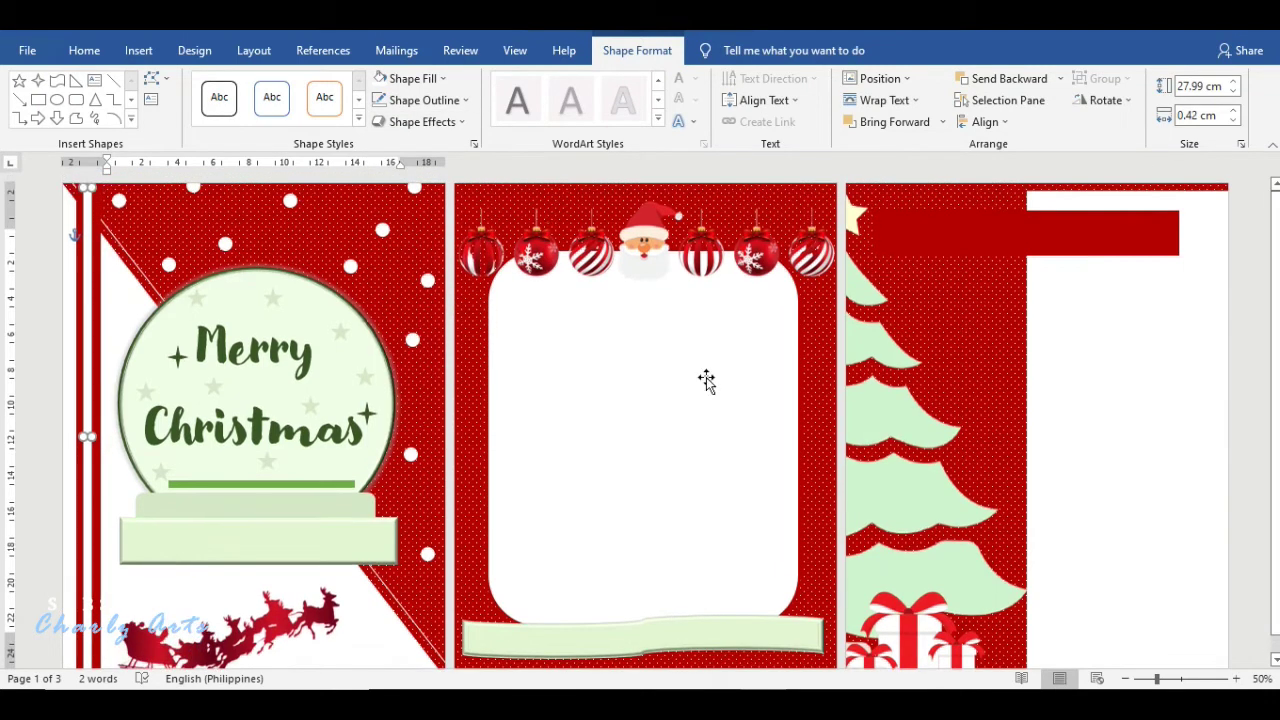
click(37, 517)
click(90, 380)
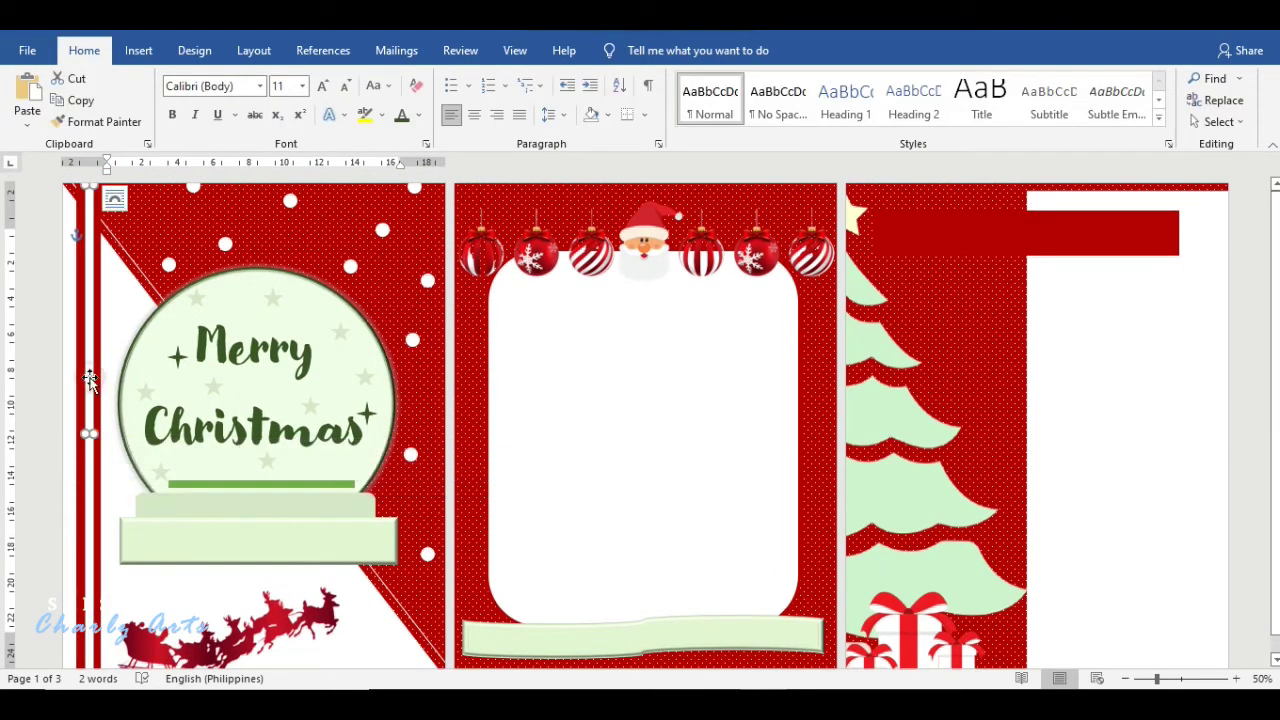
click(50, 436)
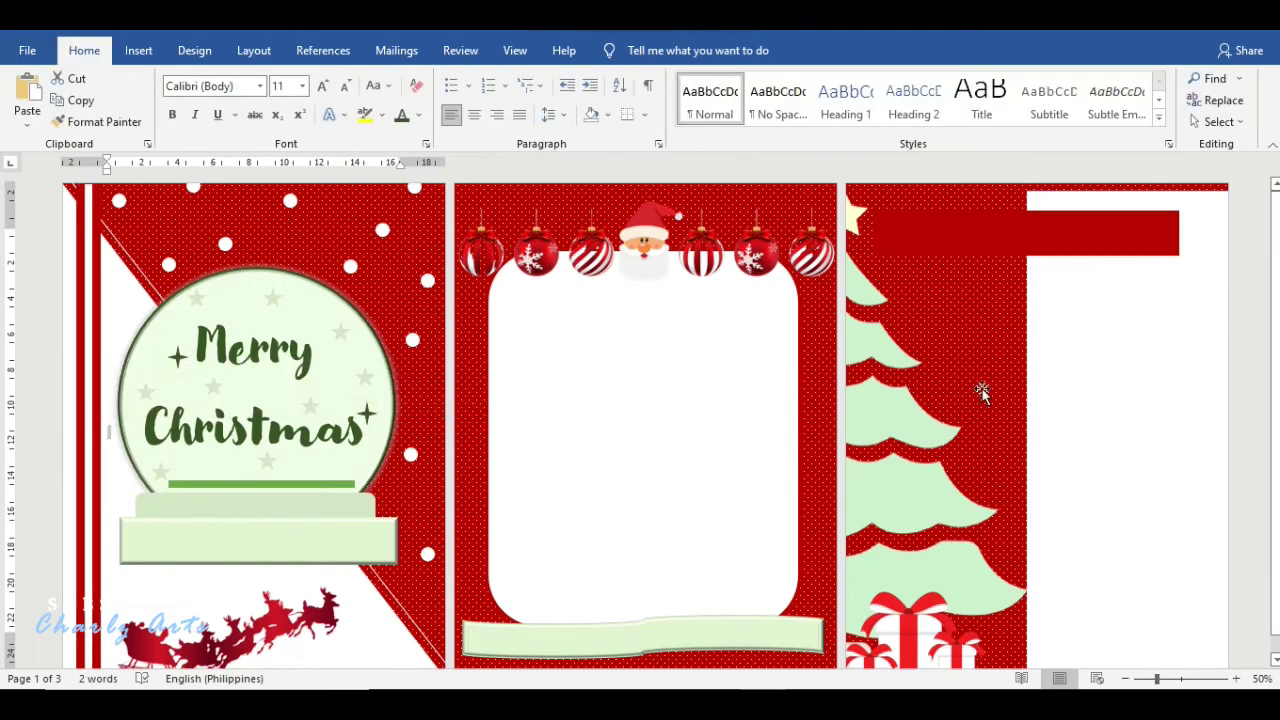
- Fill the message frame copy dark red, send it behind the white frame, and remove its outline
click(700, 564)
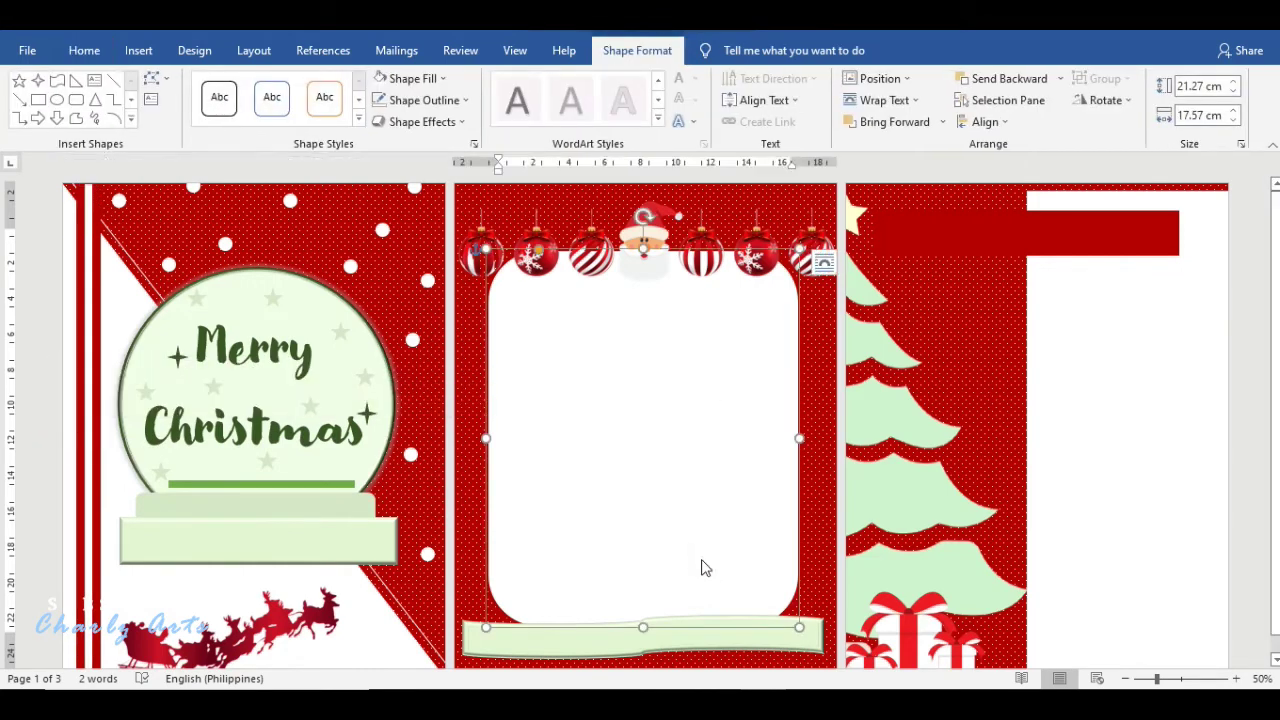
click(410, 78)
click(394, 262)
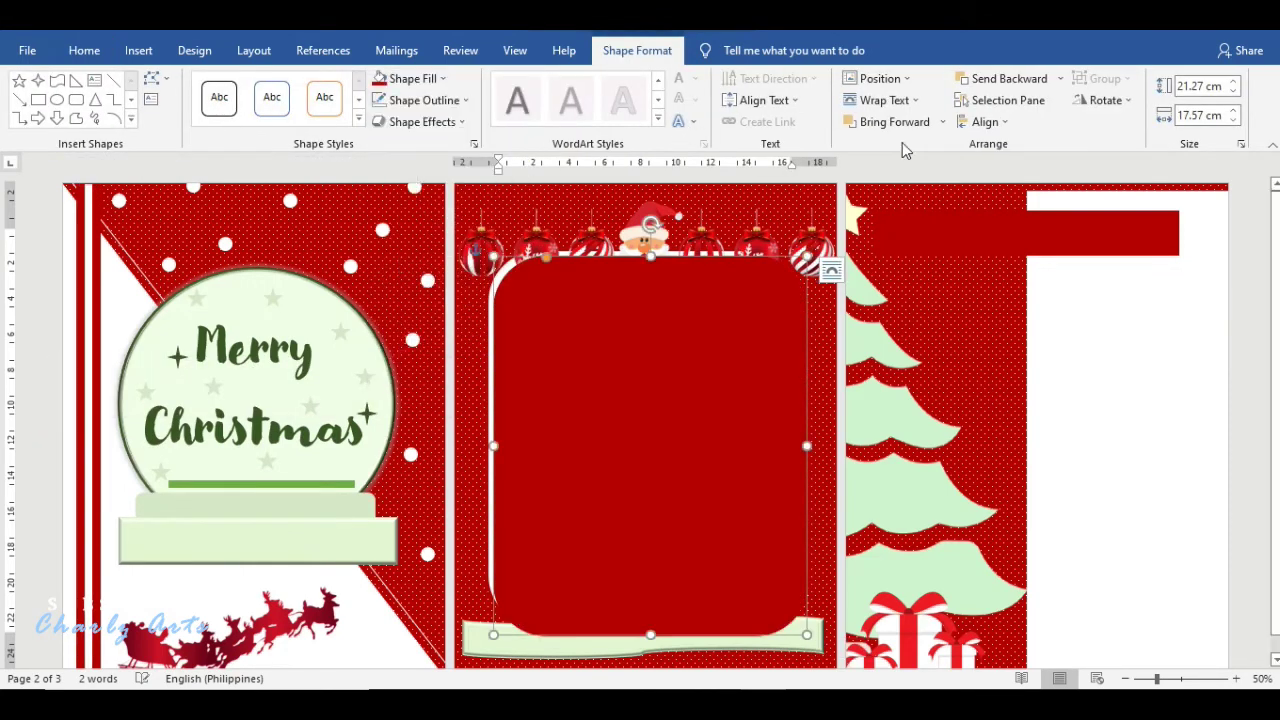
click(993, 79)
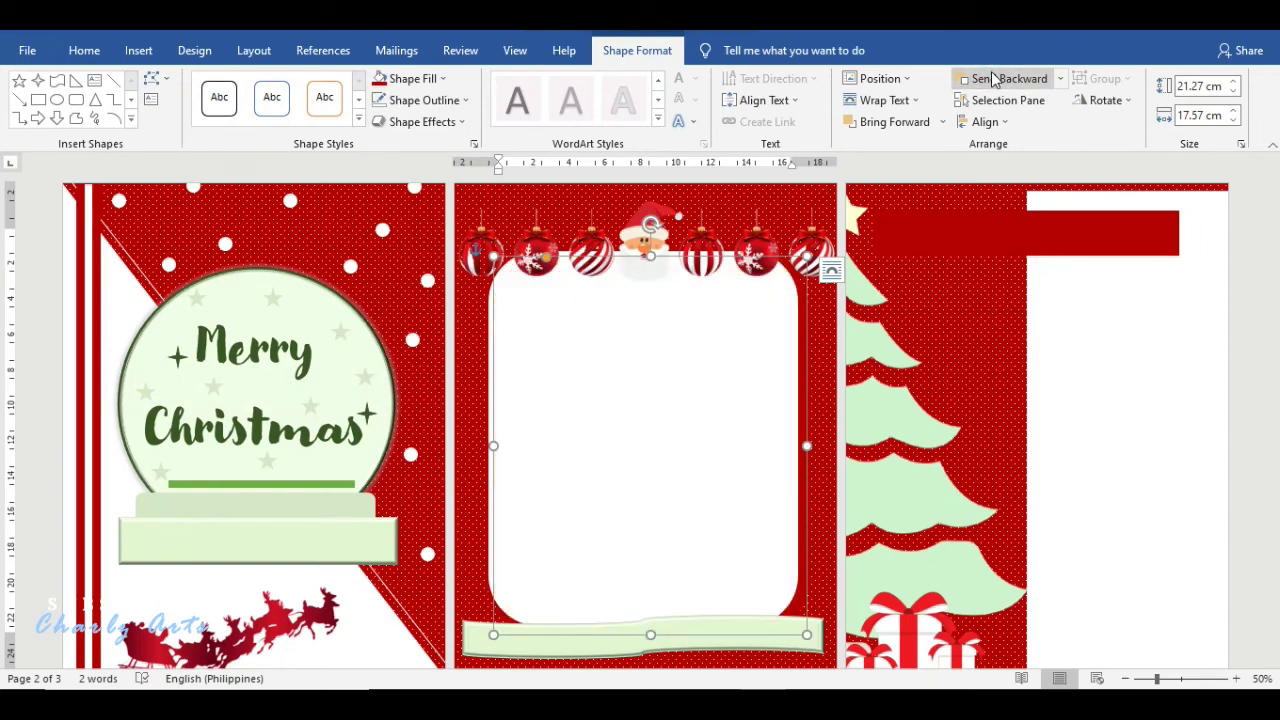
click(815, 350)
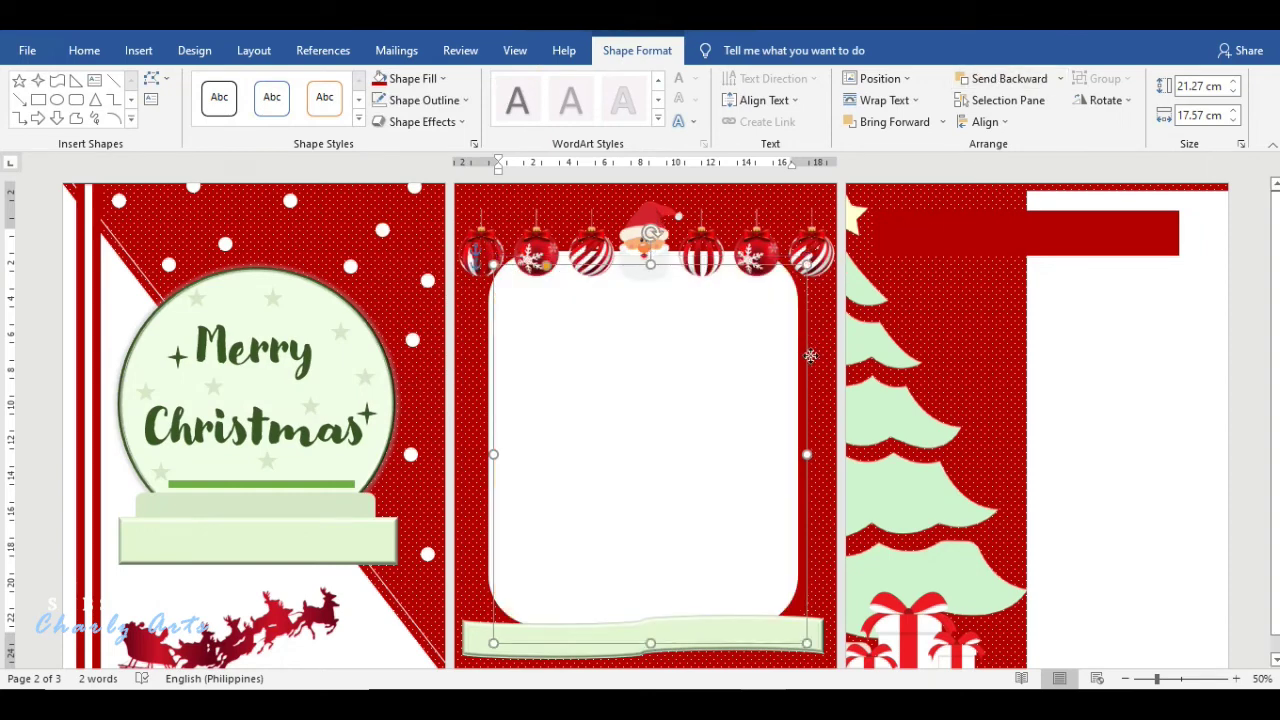
click(395, 78)
click(505, 302)
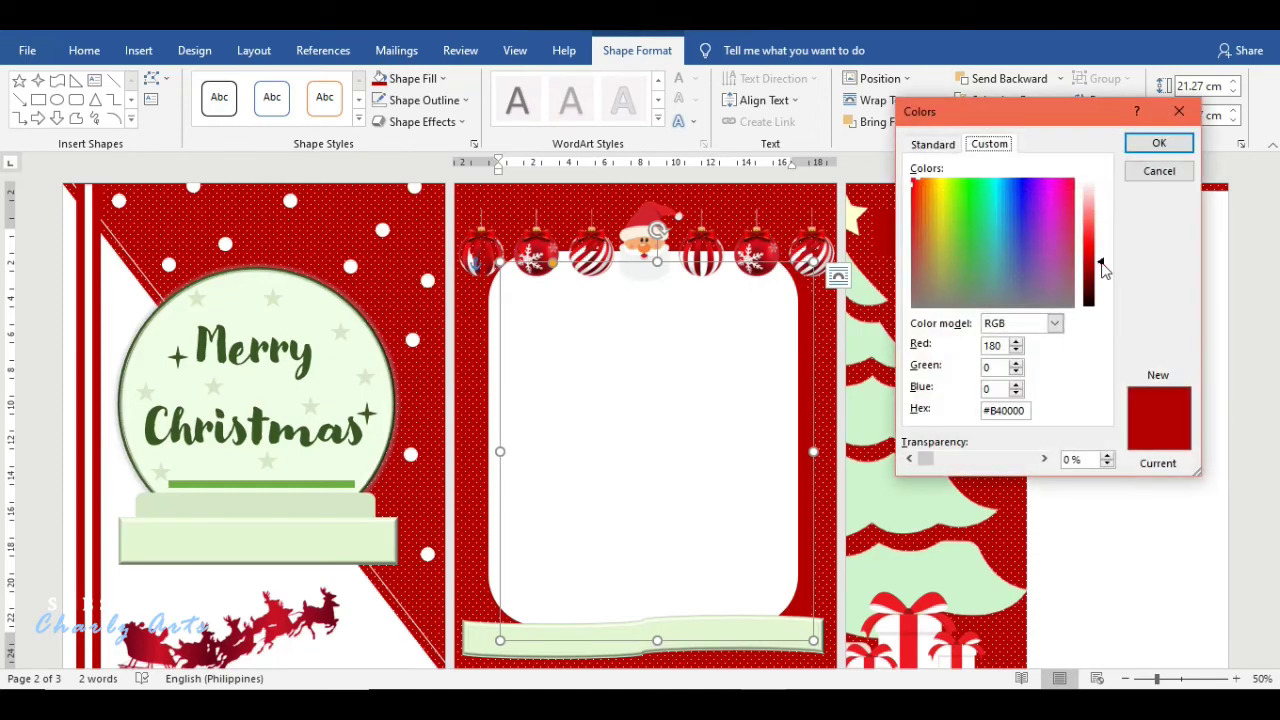
click(1155, 170)
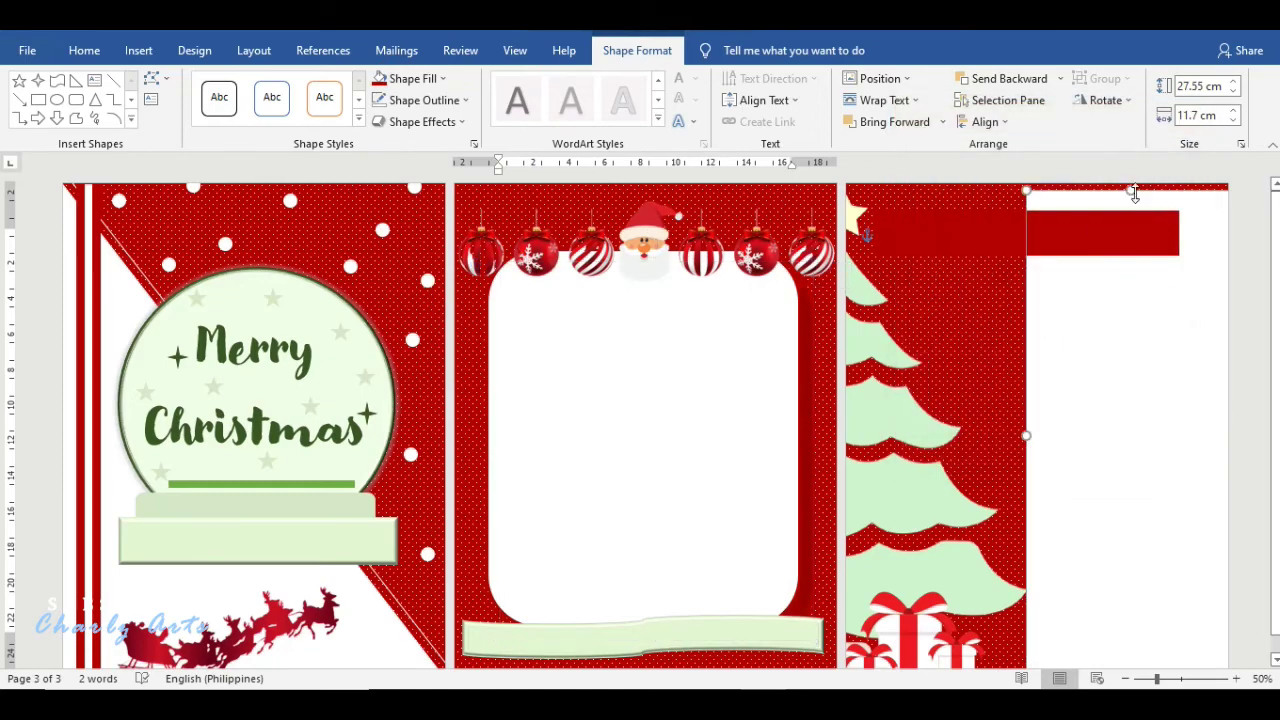
click(934, 305)
click(802, 422)
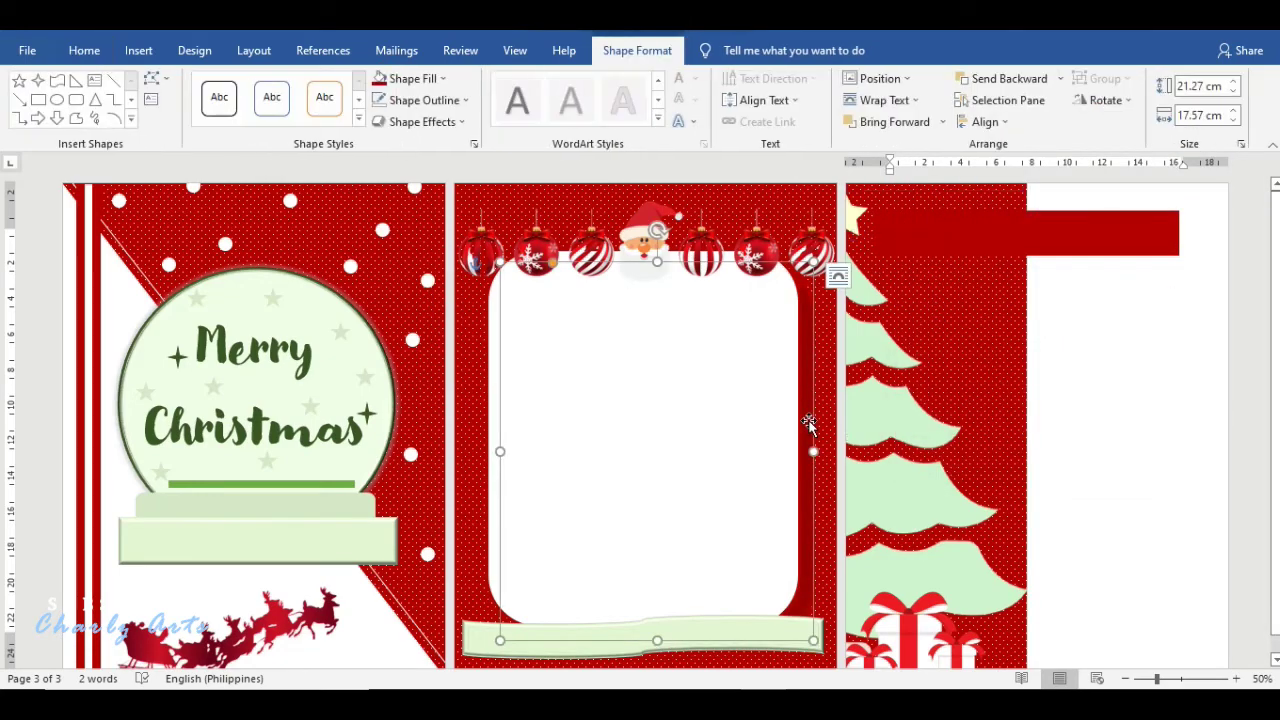
click(420, 100)
click(422, 301)
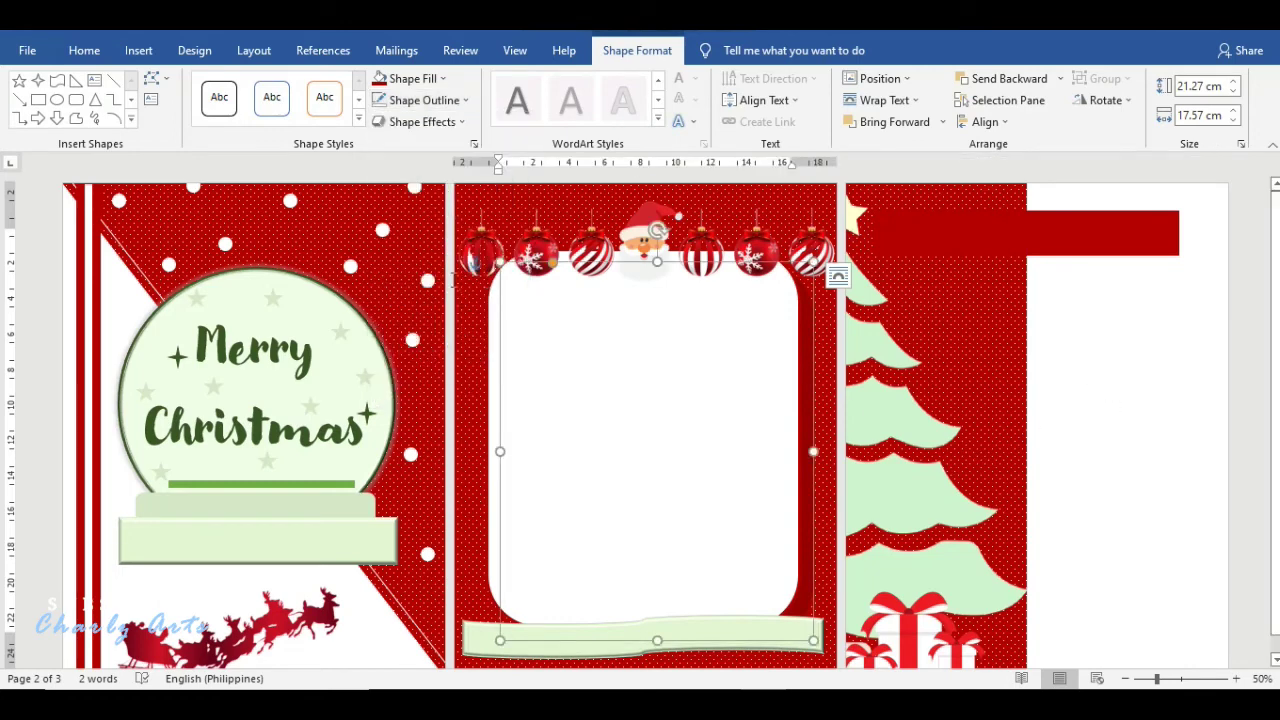
- Draw a thin white rectangle under the tree page's red bar
click(38, 99)
drag(898, 263, 1157, 266)
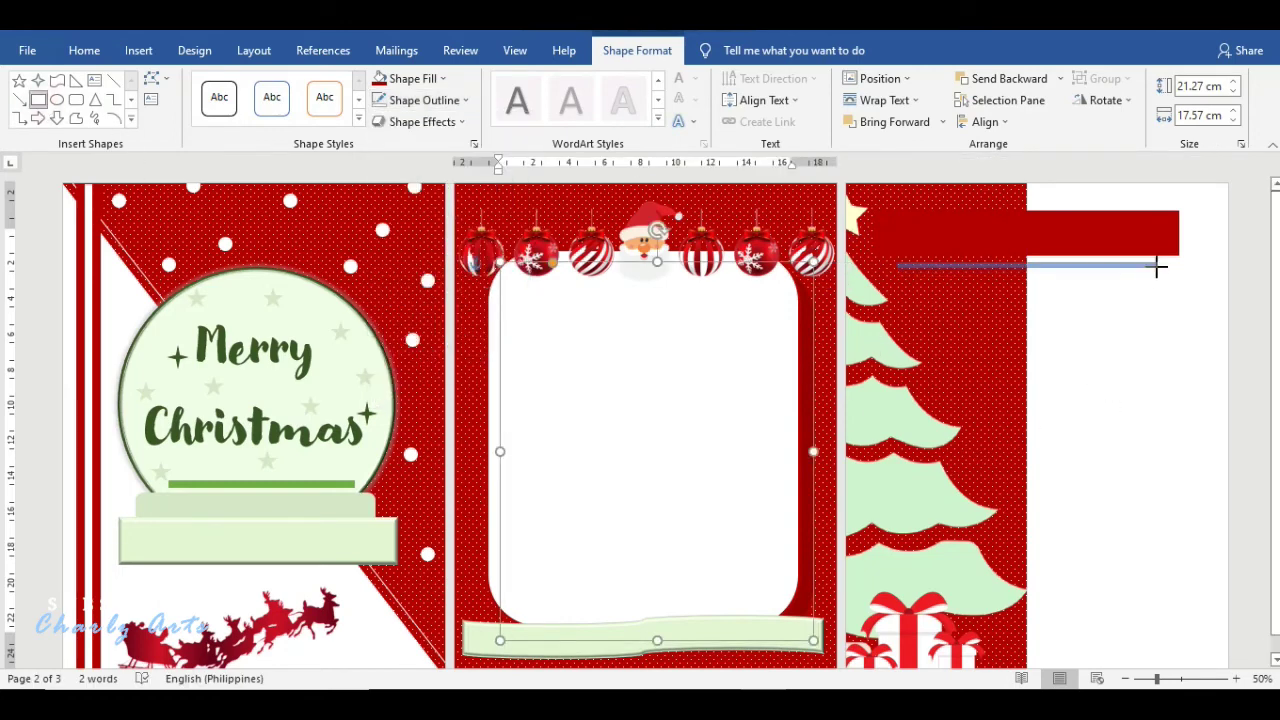
click(405, 78)
click(391, 117)
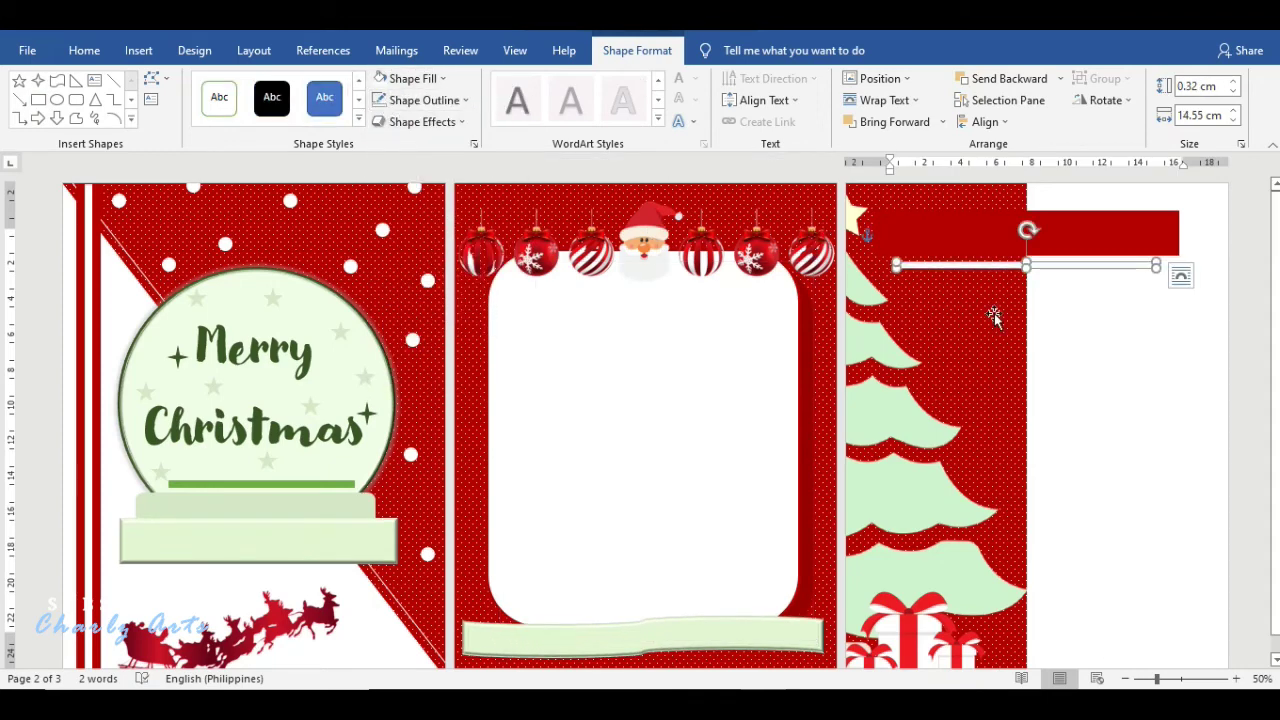
click(974, 200)
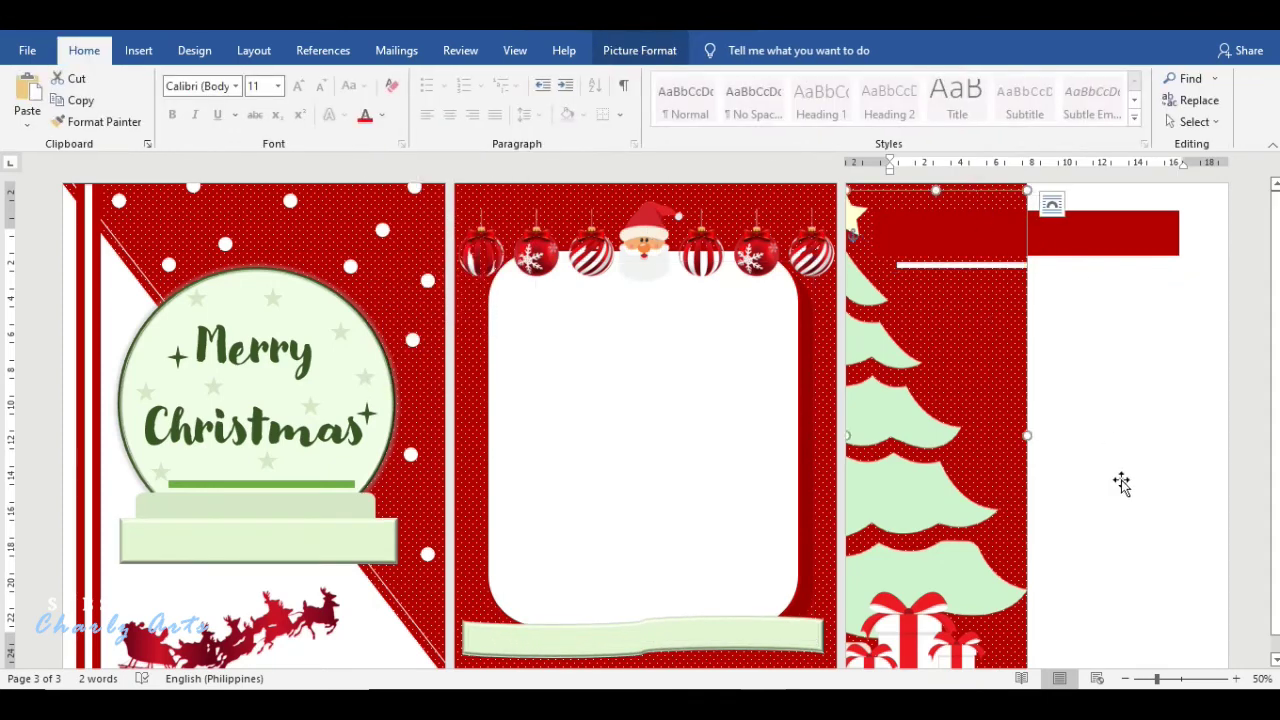
- Give the dark red backing shape behind the frame a white outline
click(757, 634)
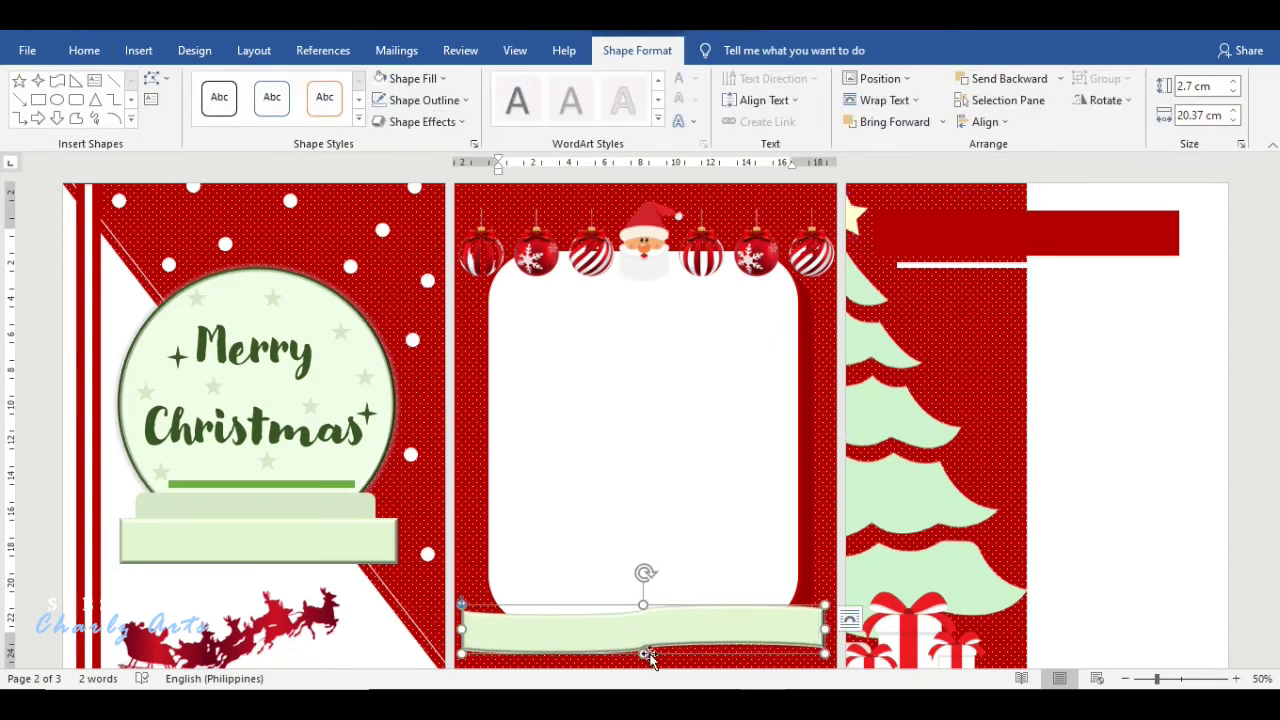
click(808, 482)
click(420, 100)
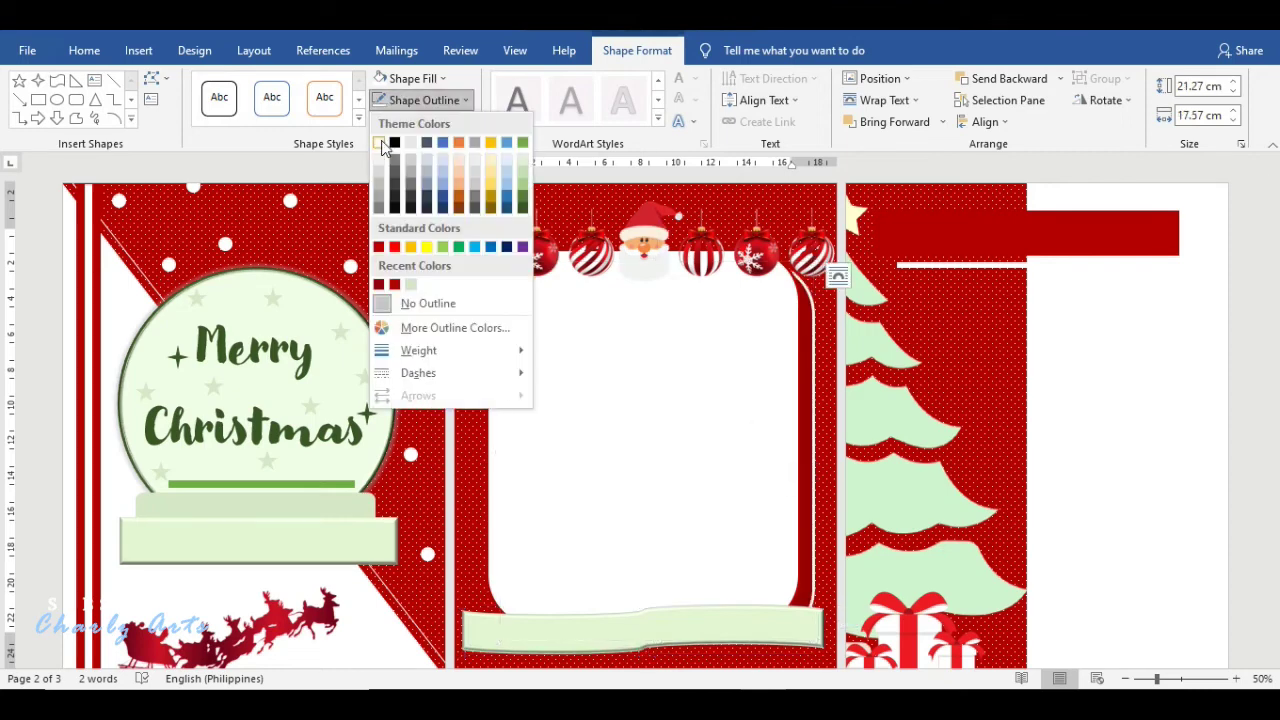
click(383, 145)
click(458, 365)
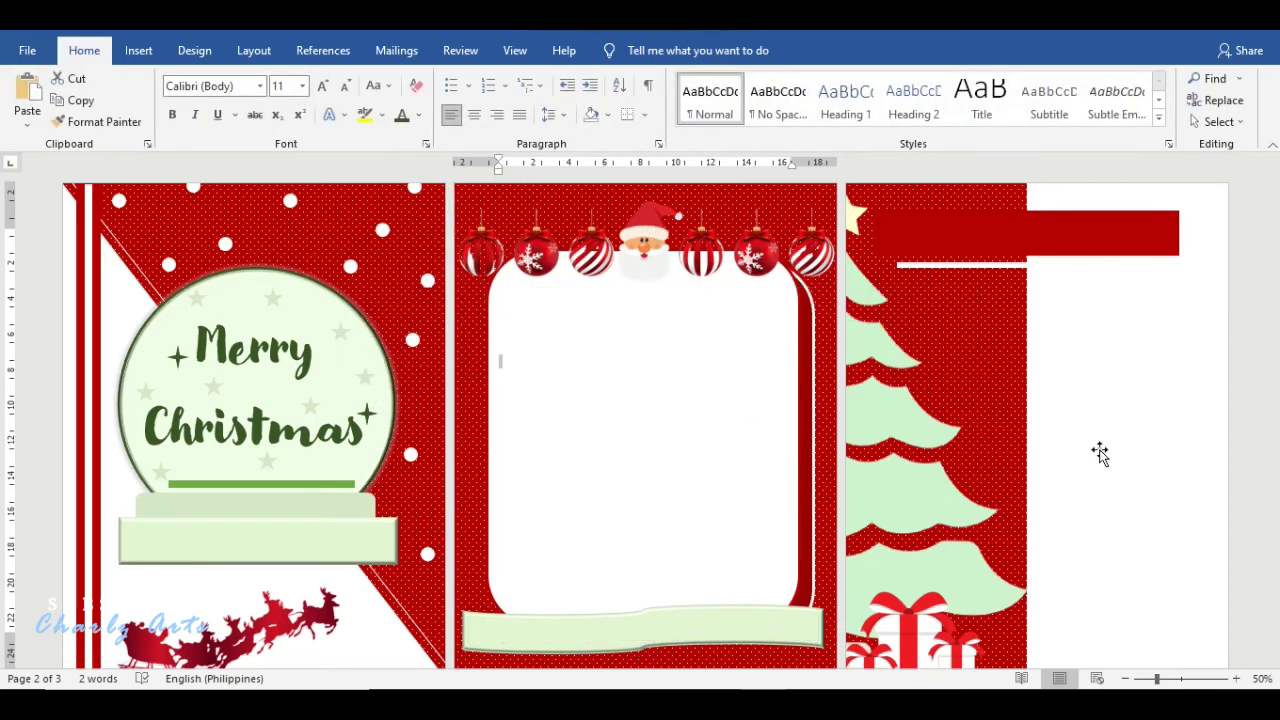
scroll(235, 566, down, 1)
- Rotate the red and white edge strips 90° and lay them along the cover's bottom edge
click(95, 595)
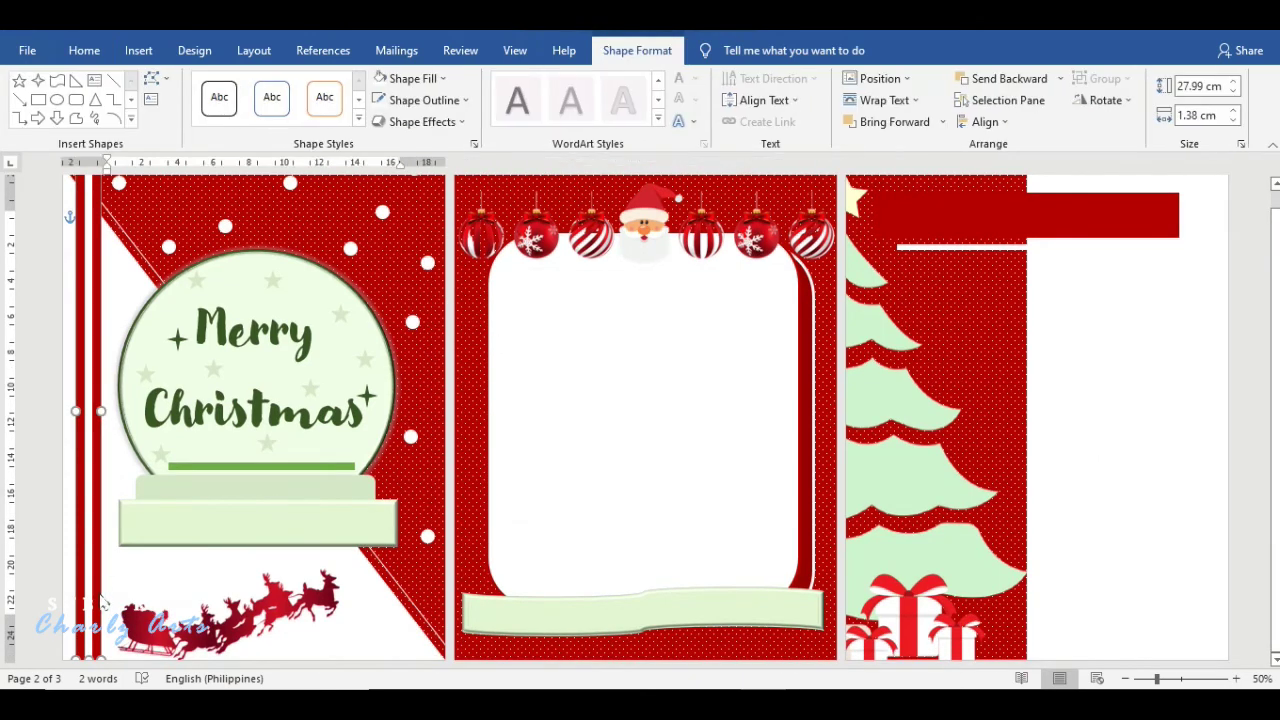
click(1105, 100)
click(1128, 123)
drag(316, 490, 316, 630)
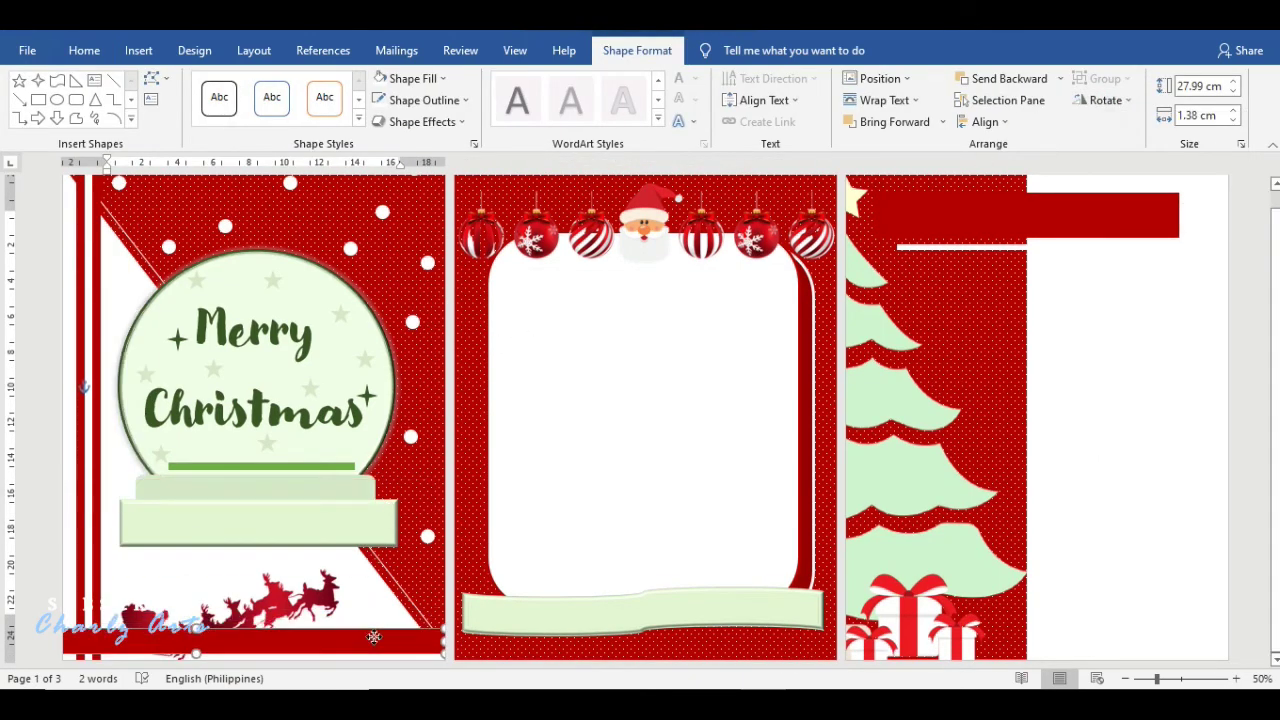
click(92, 535)
click(1105, 100)
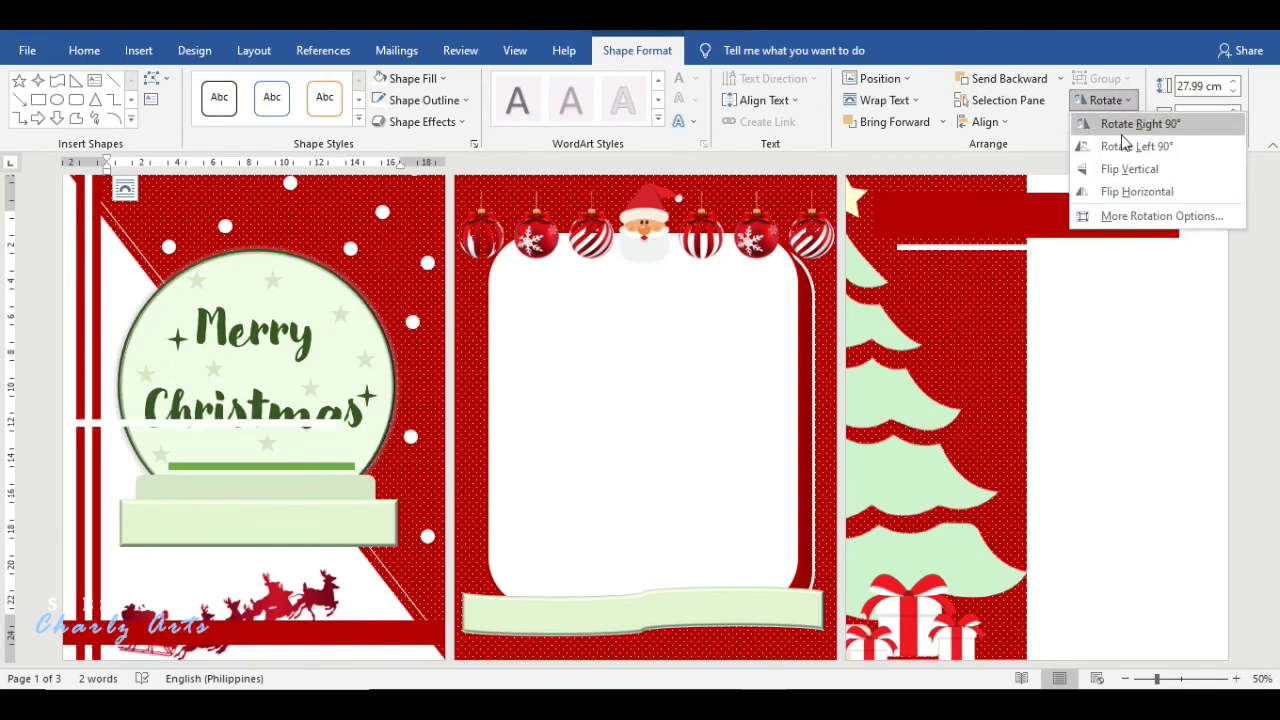
click(1120, 140)
drag(406, 425, 406, 632)
click(428, 536)
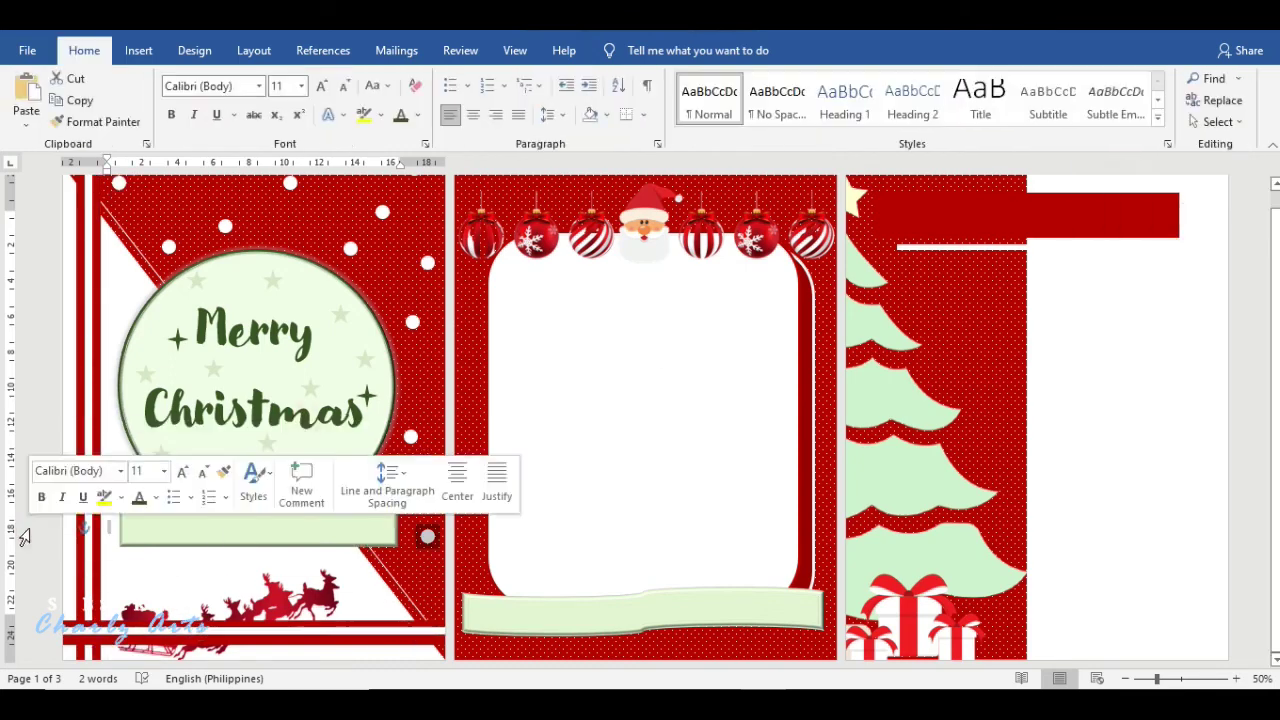
- Copy the thin white strip onto the middle page beside the message frame
click(290, 590)
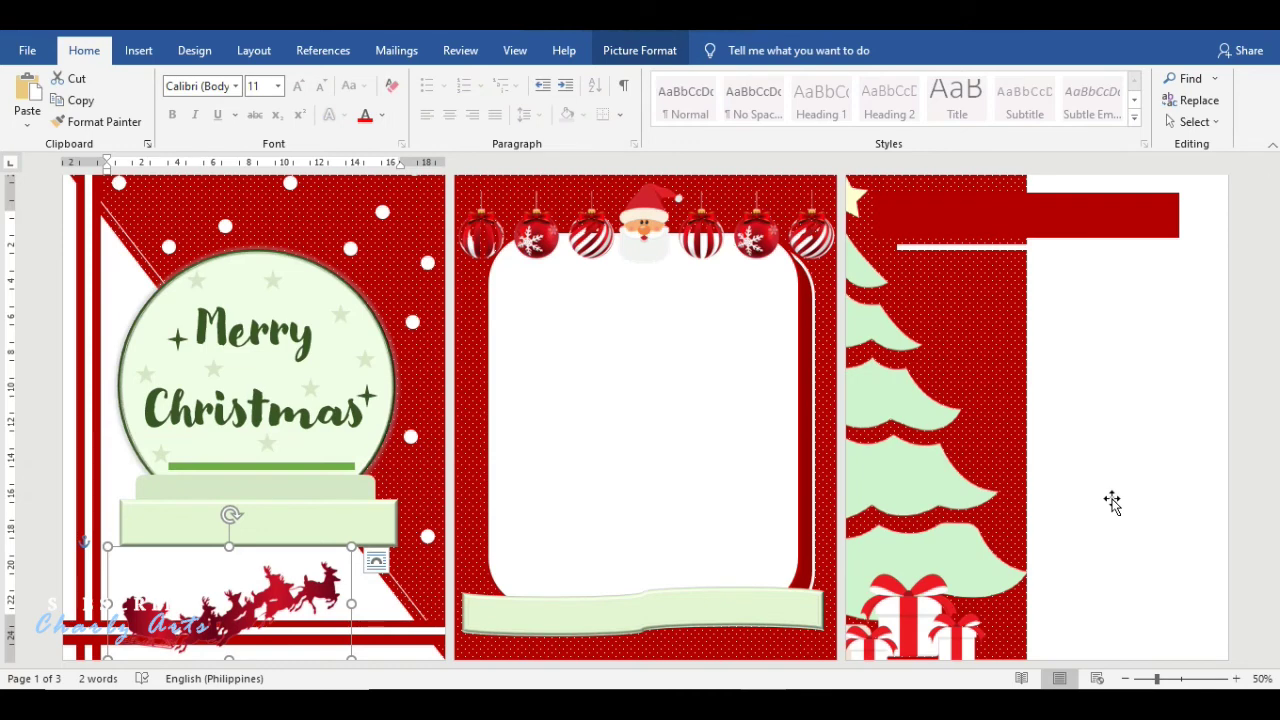
click(90, 360)
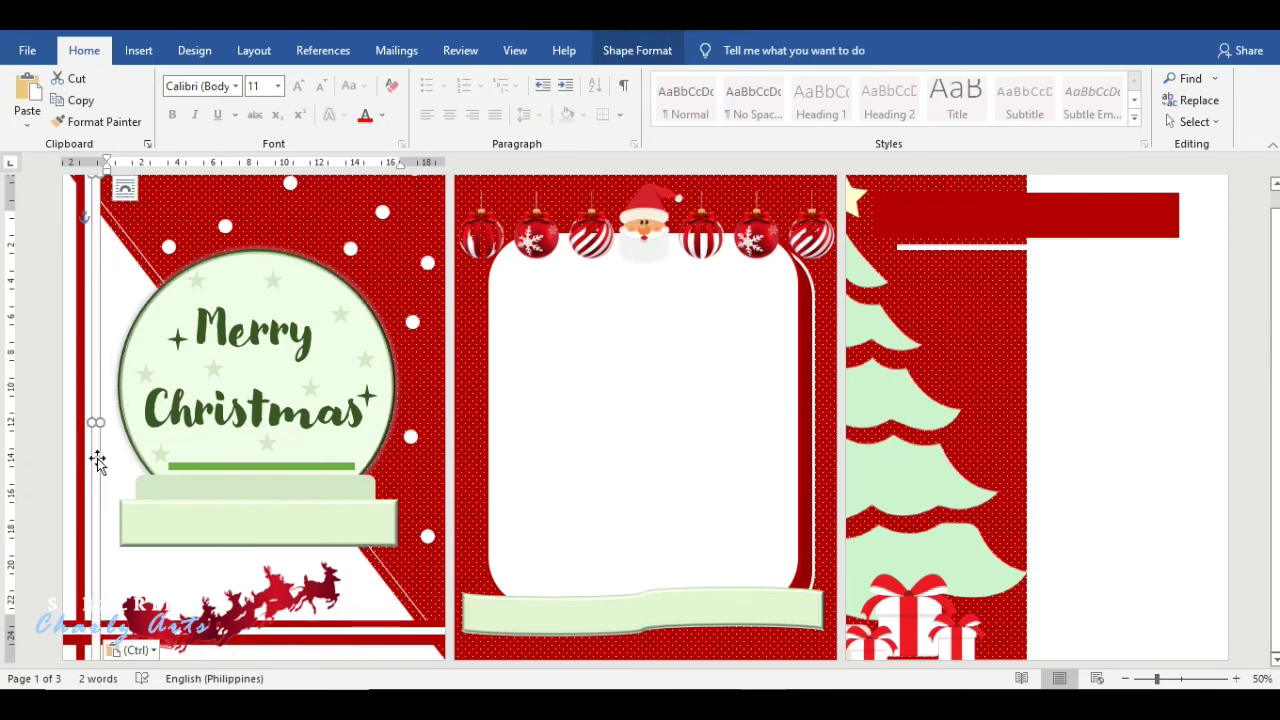
mouse_move(94, 457)
mouse_down()
mouse_move(671, 443)
mouse_move(668, 402)
mouse_move(812, 386)
mouse_up()
right_click(463, 457)
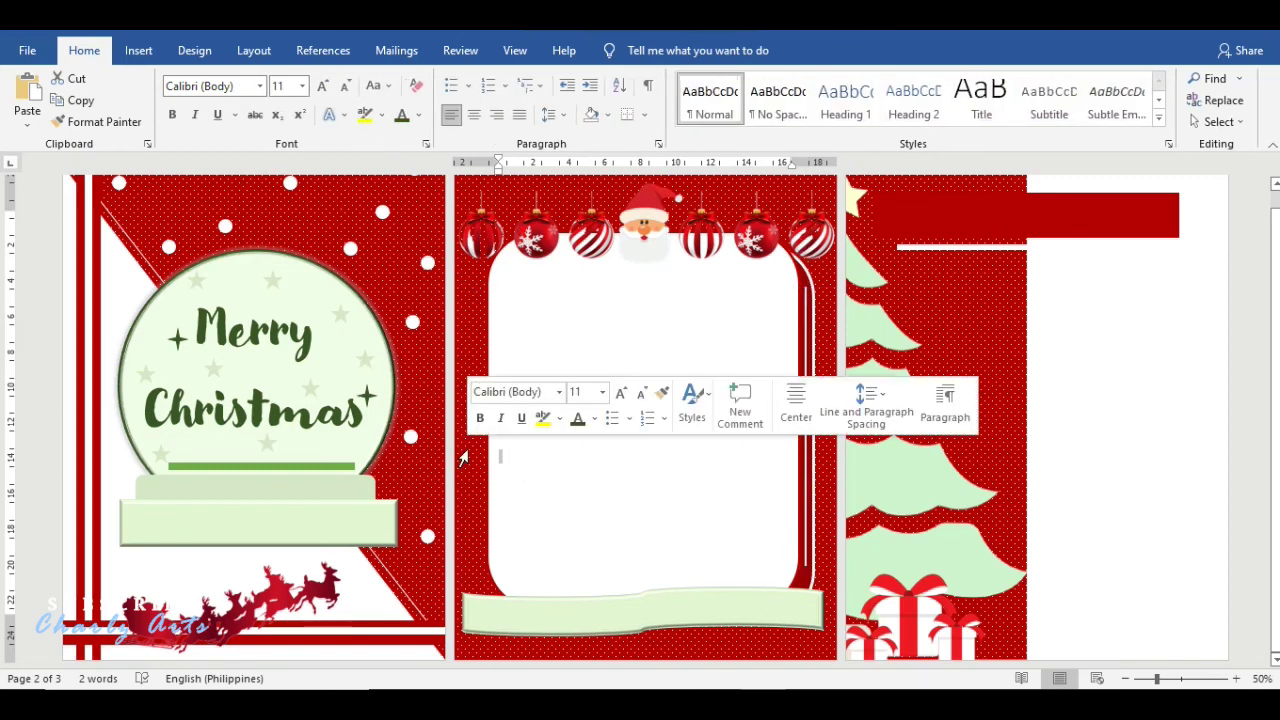